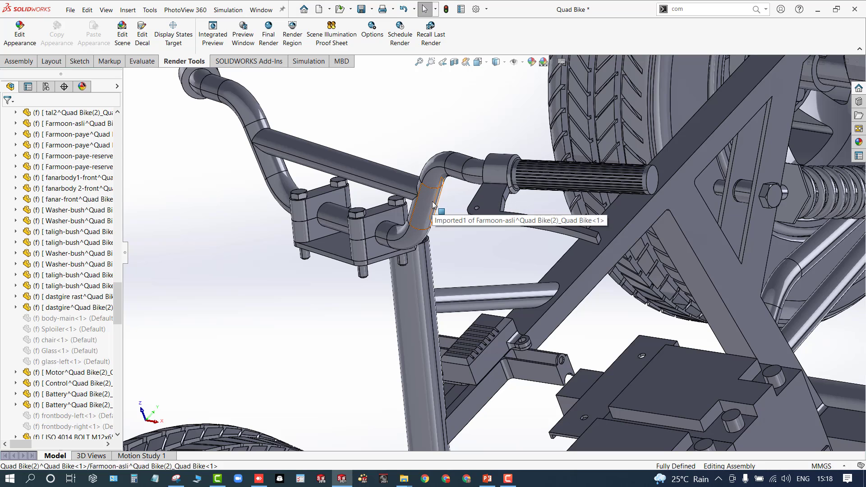
# - Open the Farmoon-asli handlebar part from the quad bike assembly and decline the automatic feature recognition
pyautogui.click(434, 202)
pyautogui.click(459, 153)
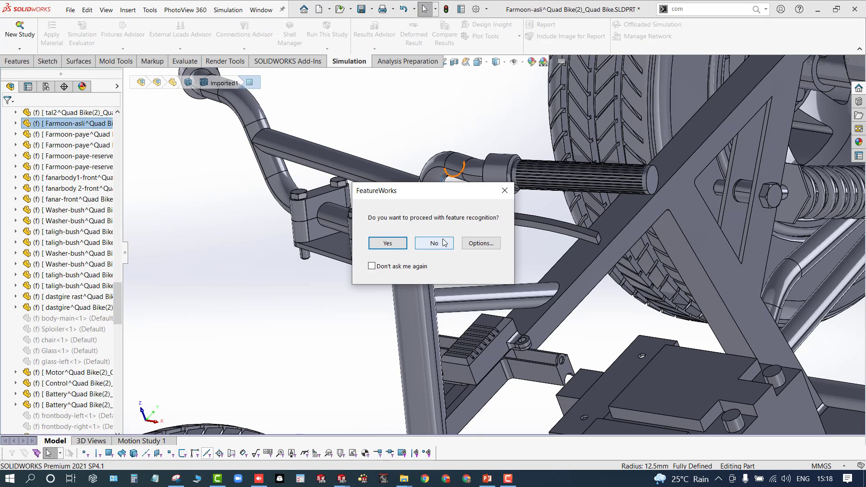
pyautogui.click(434, 243)
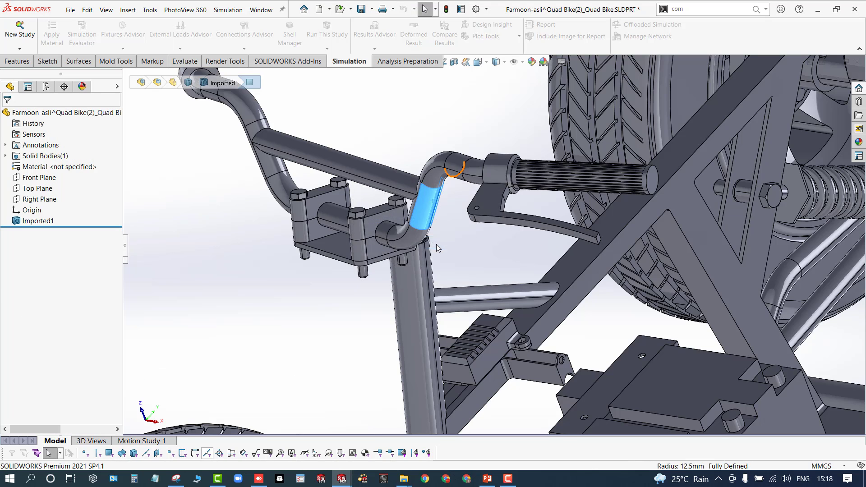
pyautogui.moveTo(346, 287); pyautogui.dragTo(478, 356, button='middle')
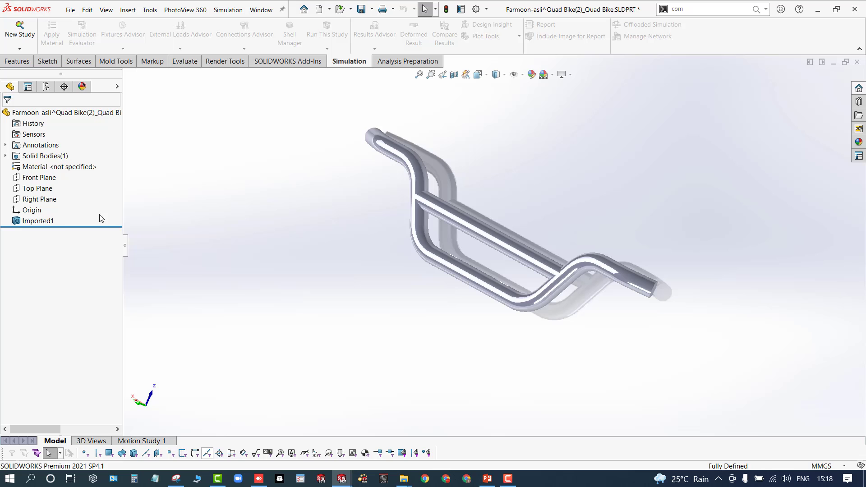
# - Run Import Diagnostics on the handlebar's imported body to check for faulty faces and gaps
pyautogui.rightClick(49, 223)
pyautogui.click(78, 240)
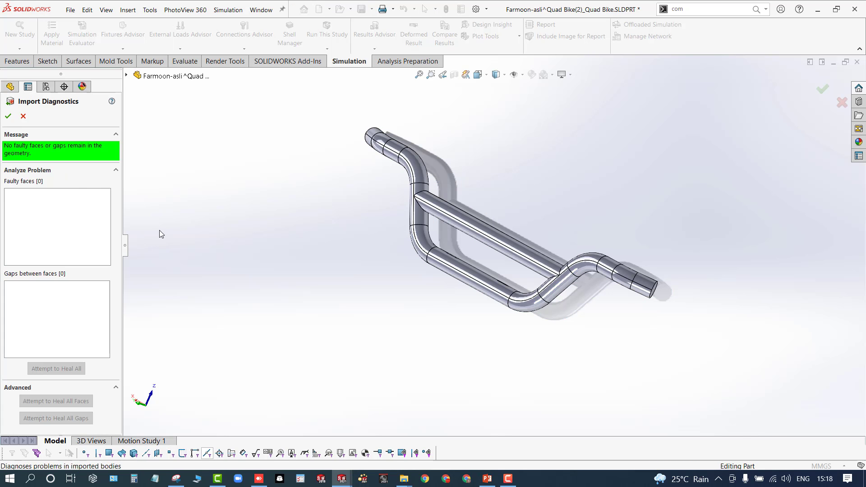
pyautogui.click(8, 116)
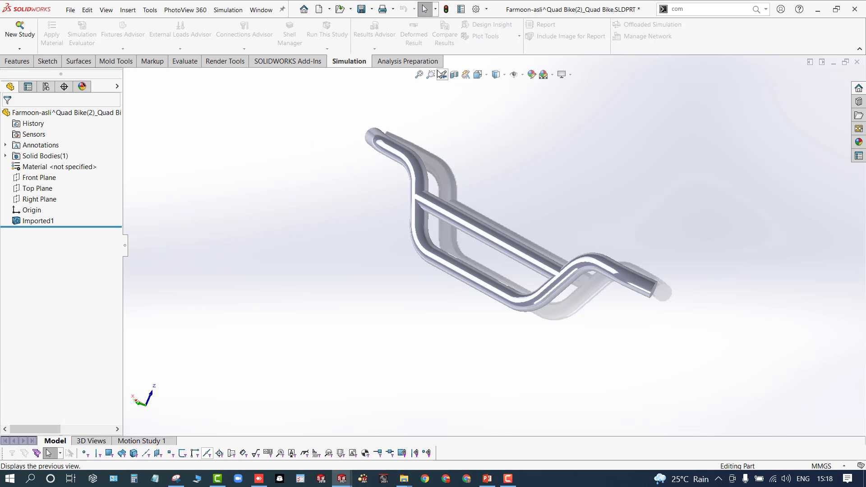
# - Set the handlebar's display style to Shaded With Edges
pyautogui.click(501, 75)
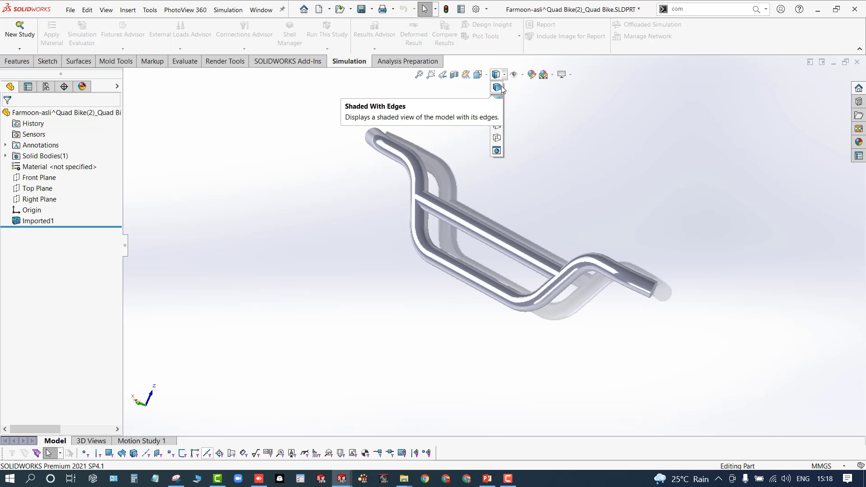
pyautogui.click(498, 87)
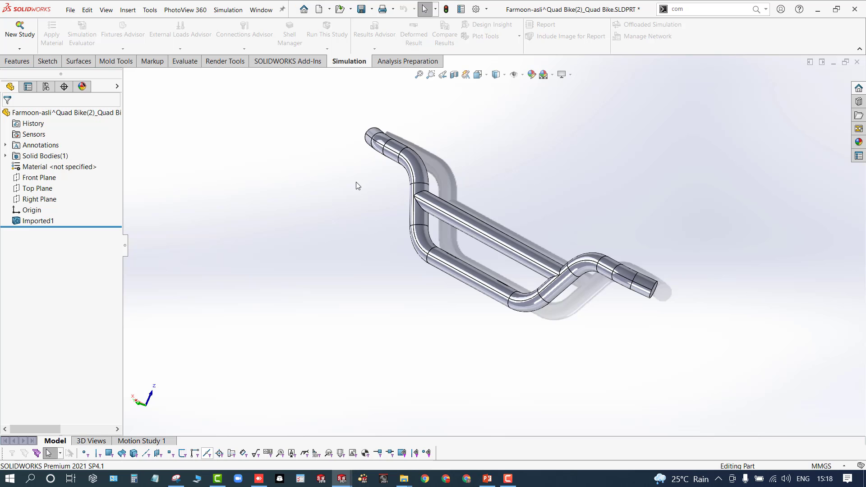
pyautogui.moveTo(358, 183)
pyautogui.mouseDown(button='middle')
pyautogui.moveTo(342, 238)
pyautogui.moveTo(330, 231)
pyautogui.moveTo(361, 218)
pyautogui.mouseUp(button='middle')
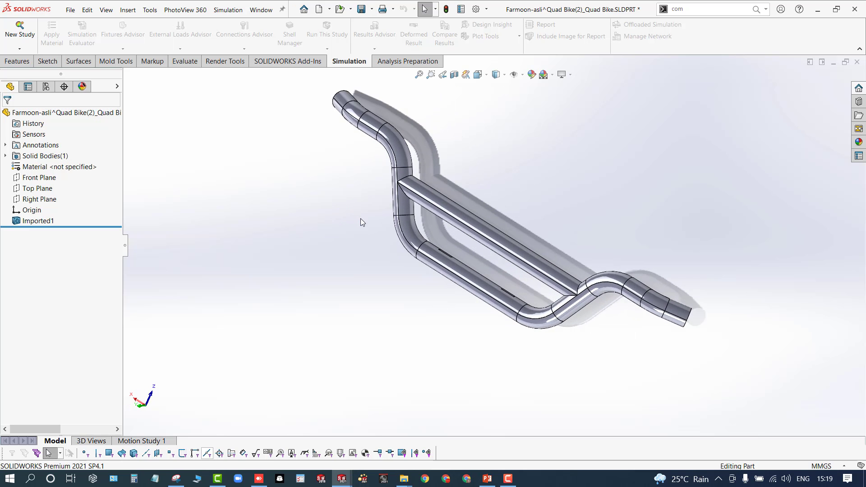
# - Run automatic FeatureWorks recognition of standard features on the imported body, with Drafts also included
pyautogui.rightClick(43, 223)
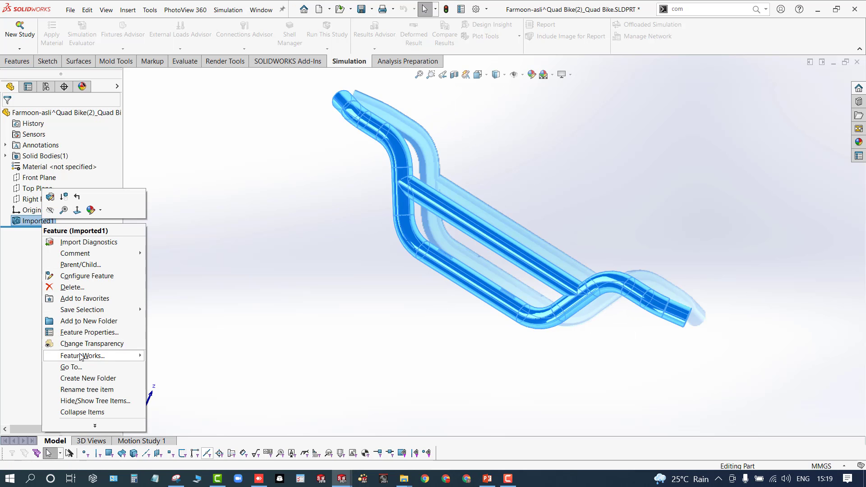
pyautogui.click(174, 356)
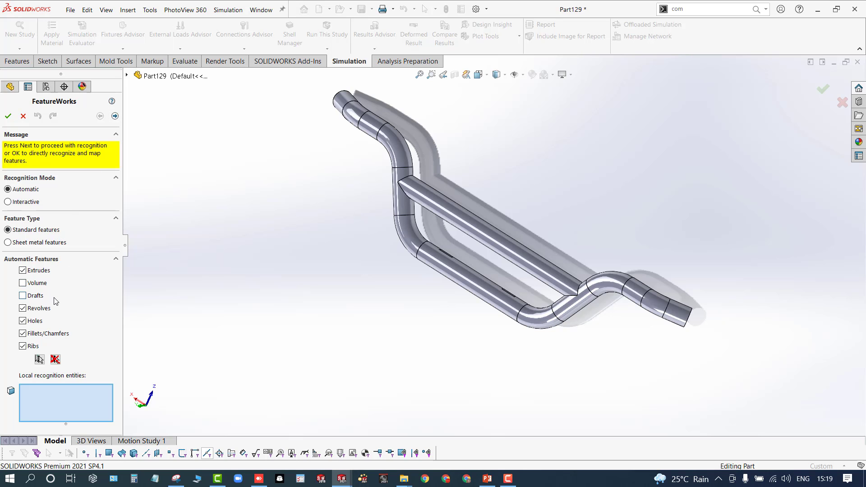
pyautogui.click(30, 299)
pyautogui.click(112, 104)
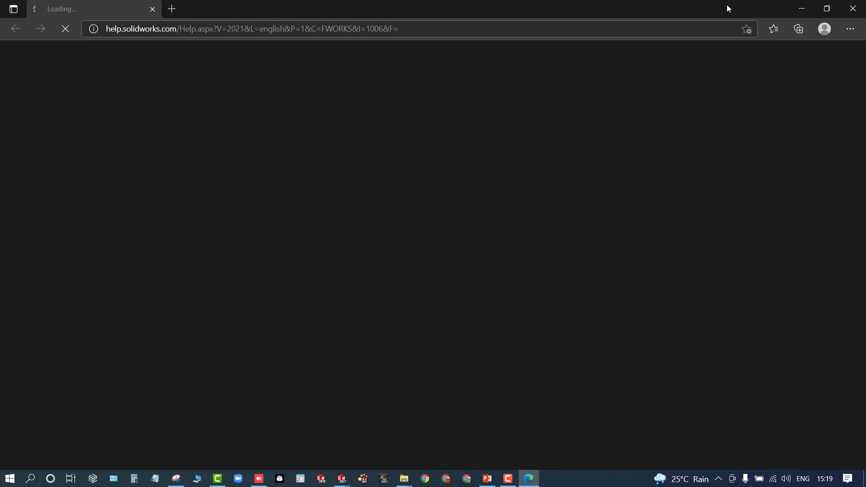
pyautogui.click(850, 7)
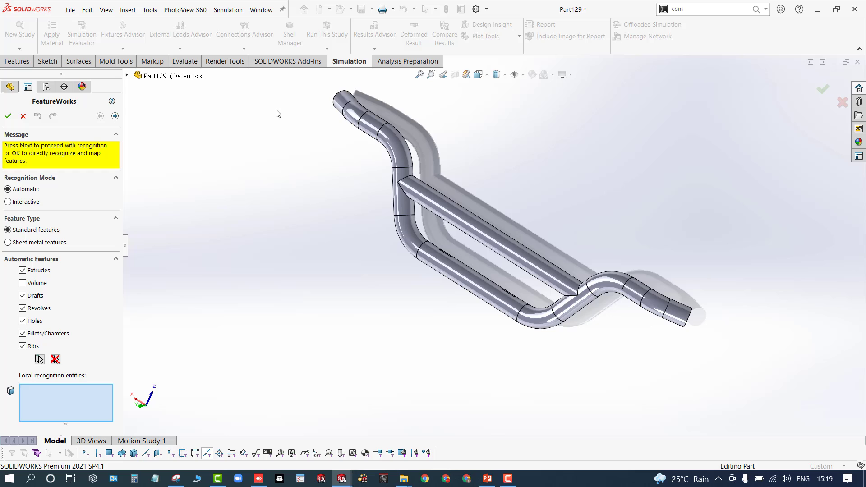
pyautogui.click(118, 116)
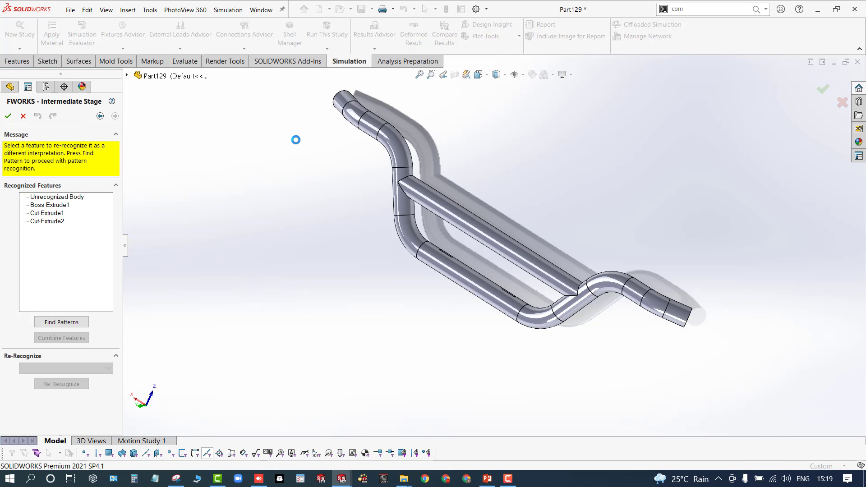
# - Examine where the recognized boss extrude and both cut extrudes lie on the handlebar
pyautogui.click(57, 205)
pyautogui.click(48, 213)
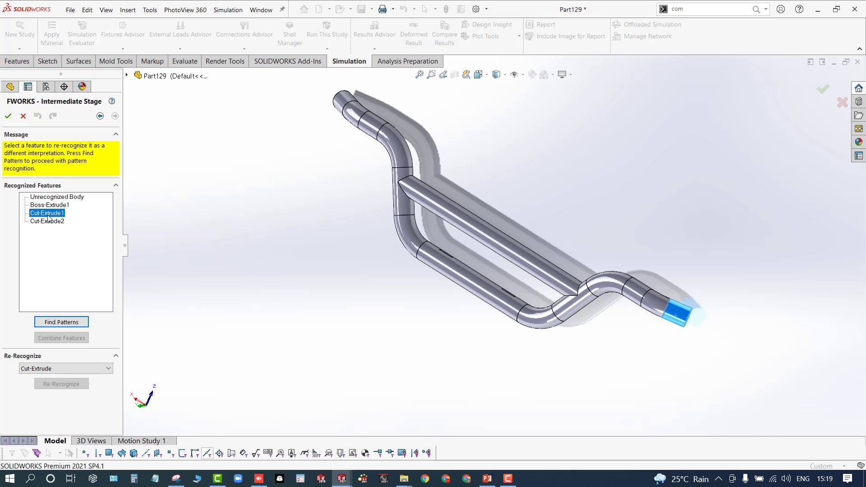
pyautogui.click(53, 222)
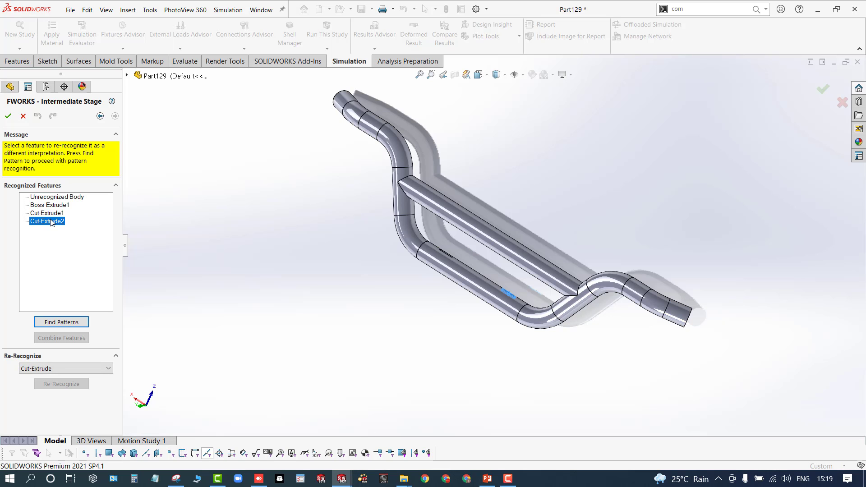
pyautogui.scroll(-8, 429, 294)
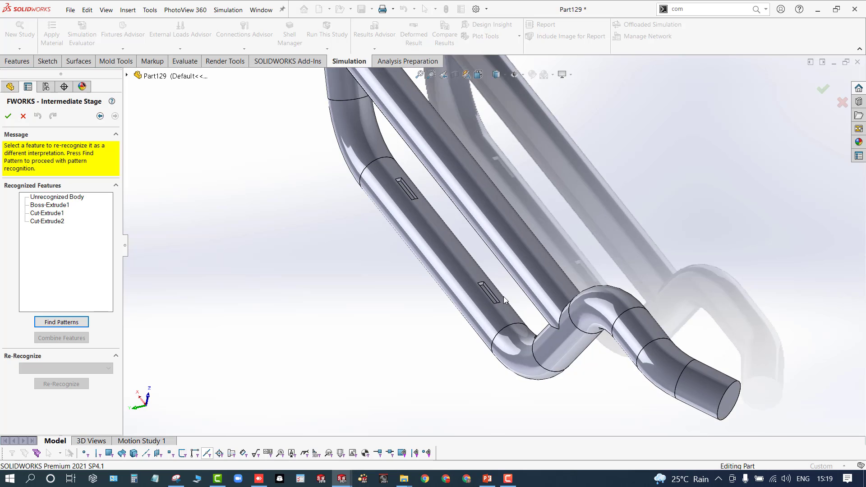
pyautogui.scroll(4, 363, 324)
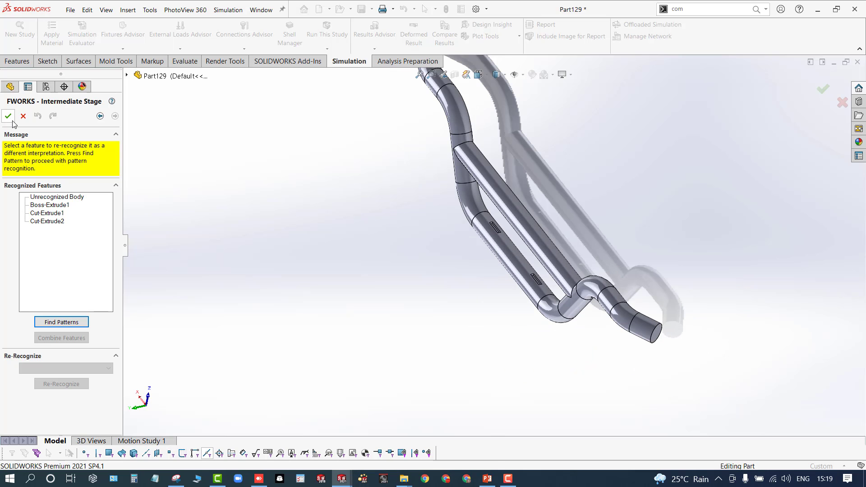
# - Try to recognize linear patterns automatically among the recognized features
pyautogui.click(48, 322)
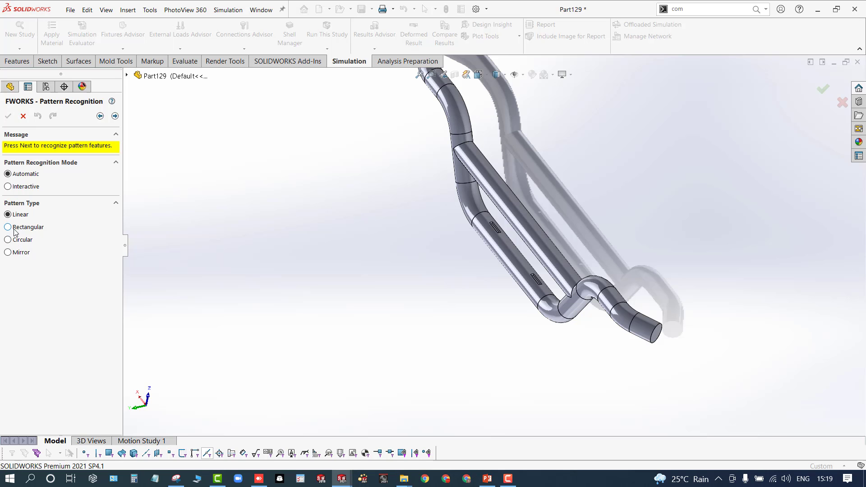
pyautogui.scroll(3, 529, 277)
pyautogui.moveTo(529, 273); pyautogui.dragTo(538, 225, button='middle')
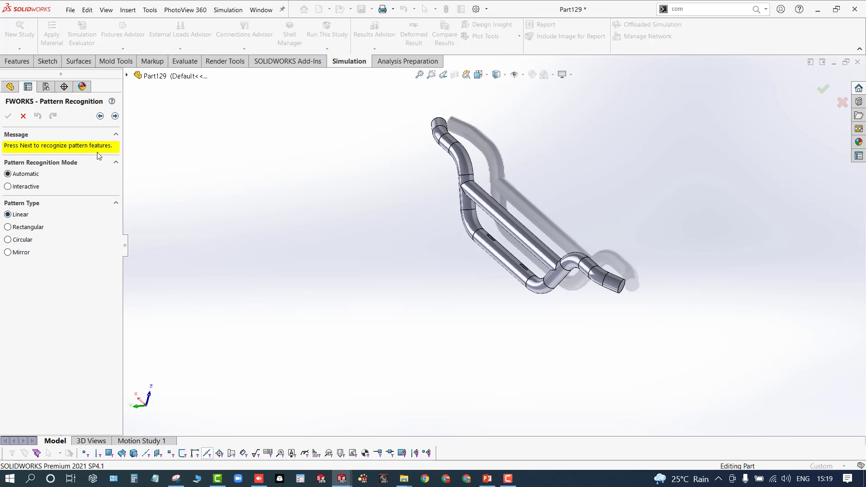
pyautogui.click(115, 117)
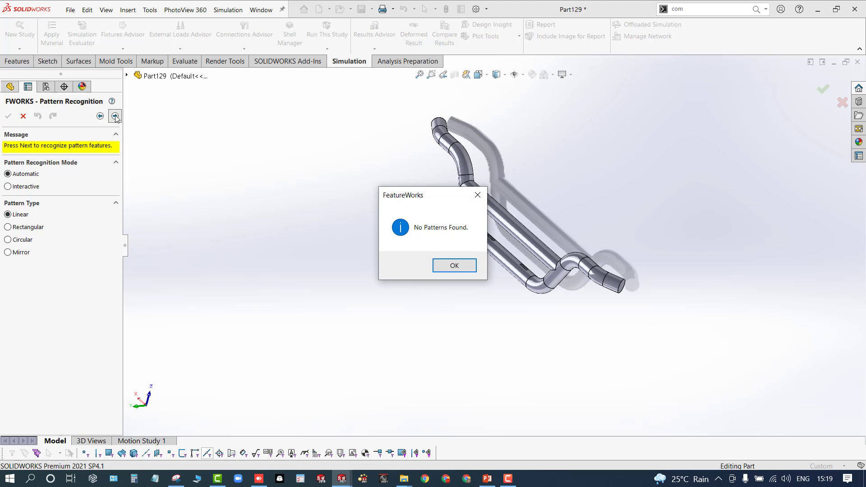
pyautogui.click(456, 267)
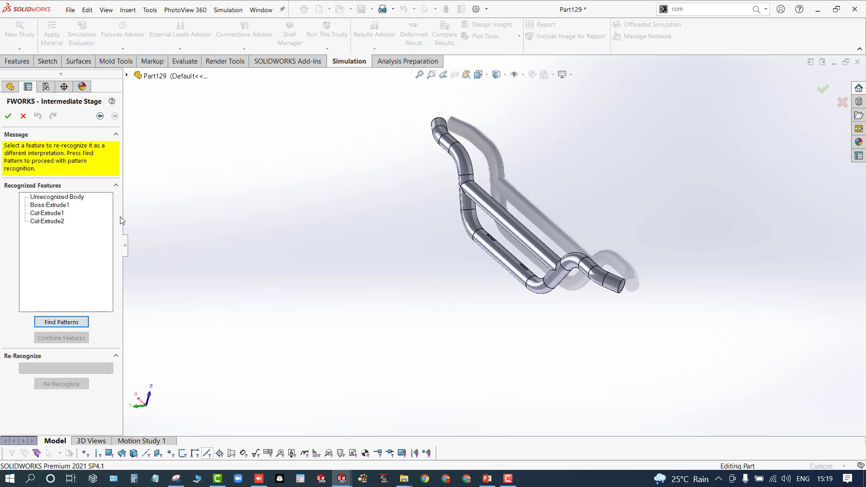
# - Accept the recognized features to rebuild the handlebar as an editable feature tree
pyautogui.click(8, 117)
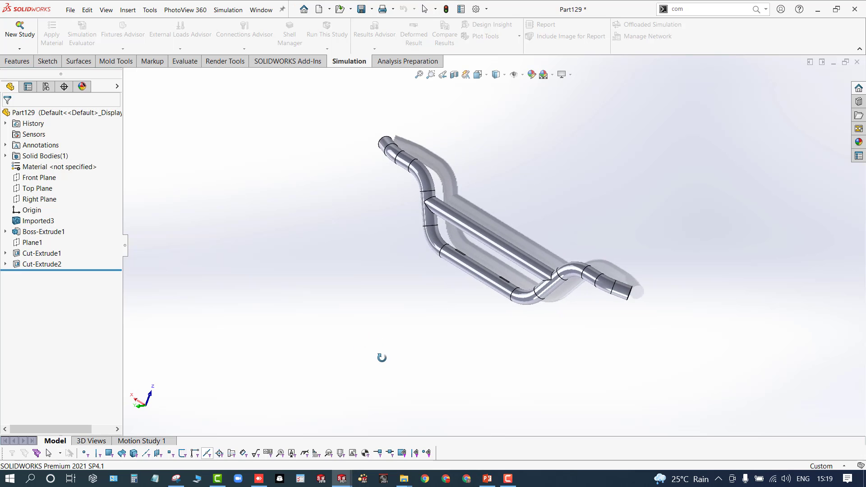
pyautogui.scroll(-1, 514, 161)
pyautogui.moveTo(514, 160)
pyautogui.mouseDown(button='middle')
pyautogui.moveTo(507, 163)
pyautogui.moveTo(514, 163)
pyautogui.mouseUp(button='middle')
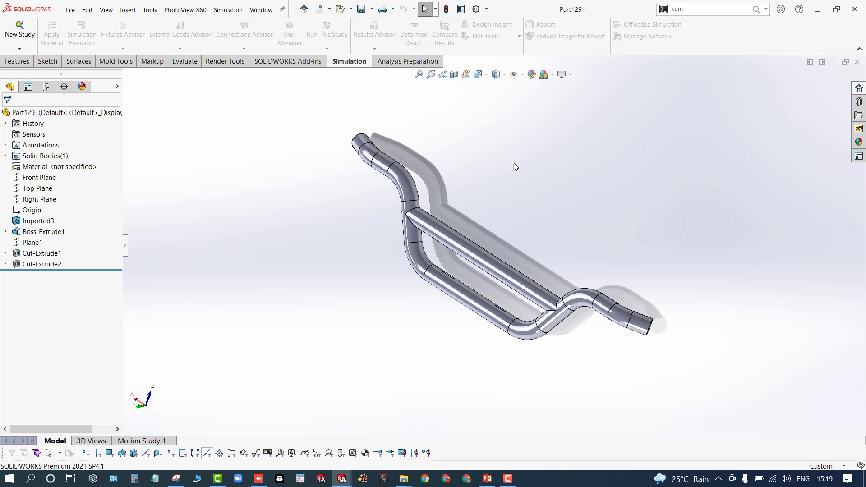
# - Make a drawing from the part, saving the part as Handle in a new Desktop folder named with the person's first name
pyautogui.click(329, 9)
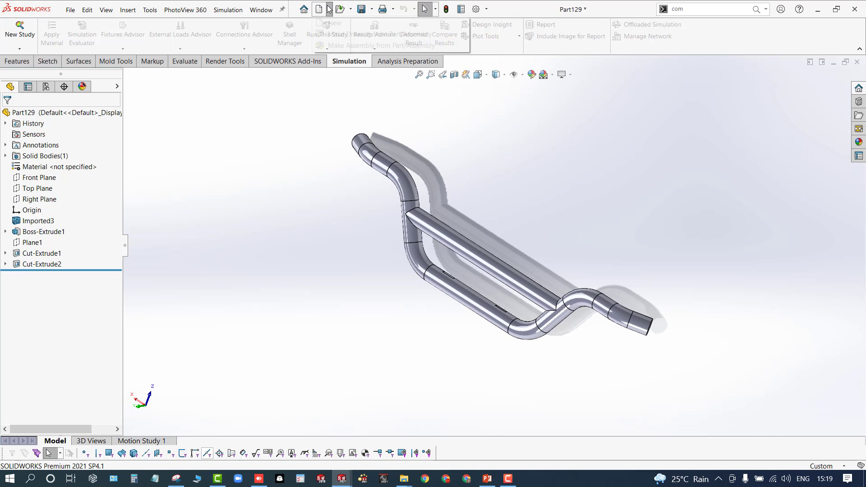
pyautogui.click(348, 32)
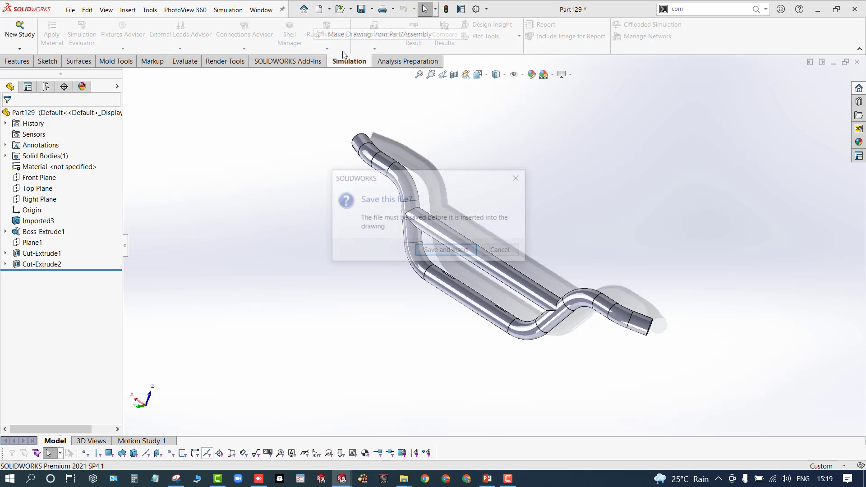
pyautogui.click(448, 252)
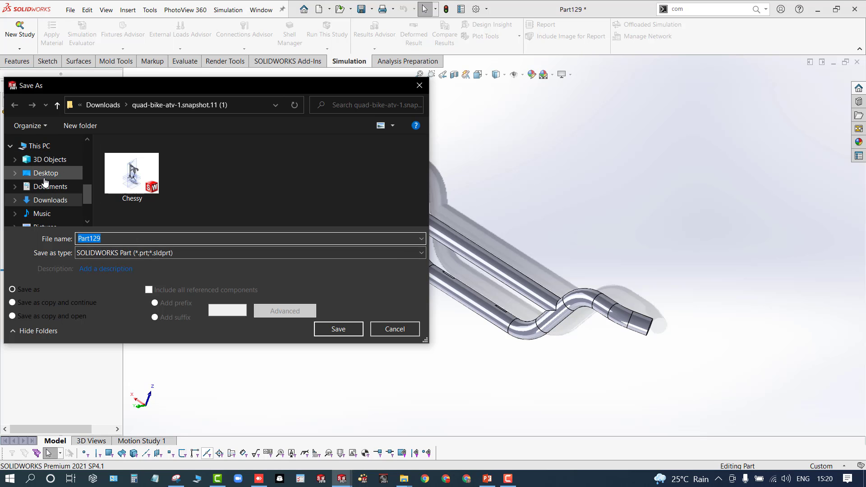
pyautogui.click(46, 175)
pyautogui.click(84, 127)
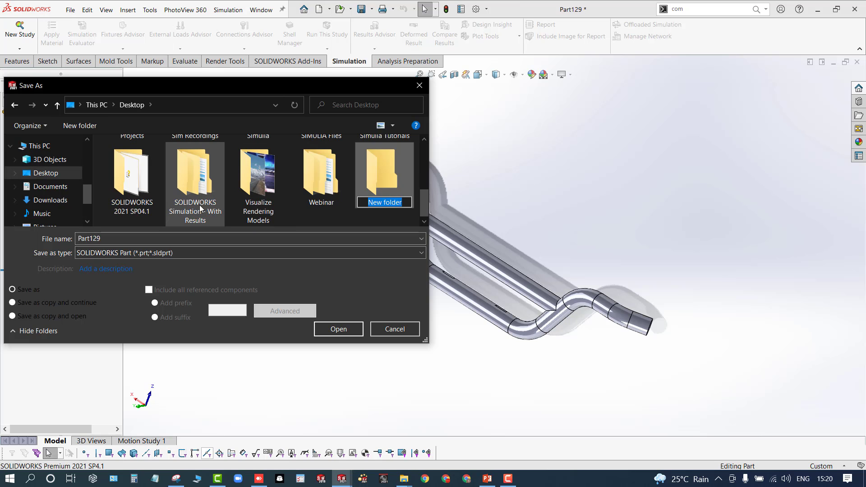
pyautogui.write('Nakul')
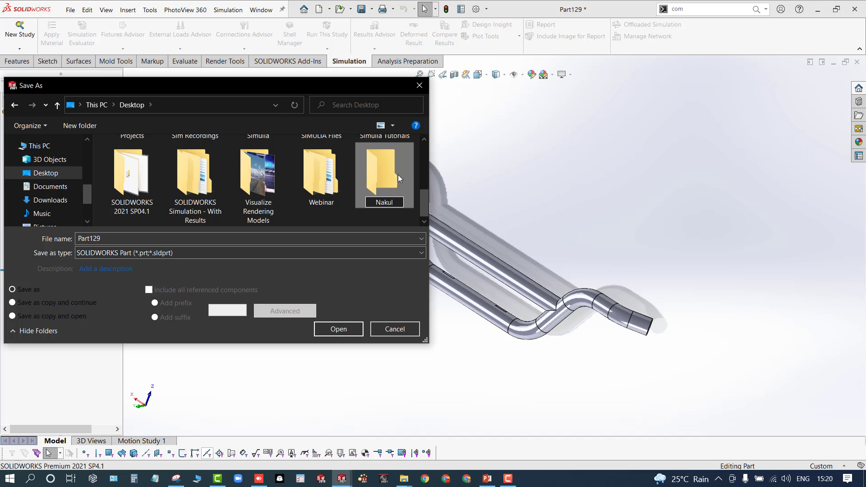
pyautogui.doubleClick(386, 177)
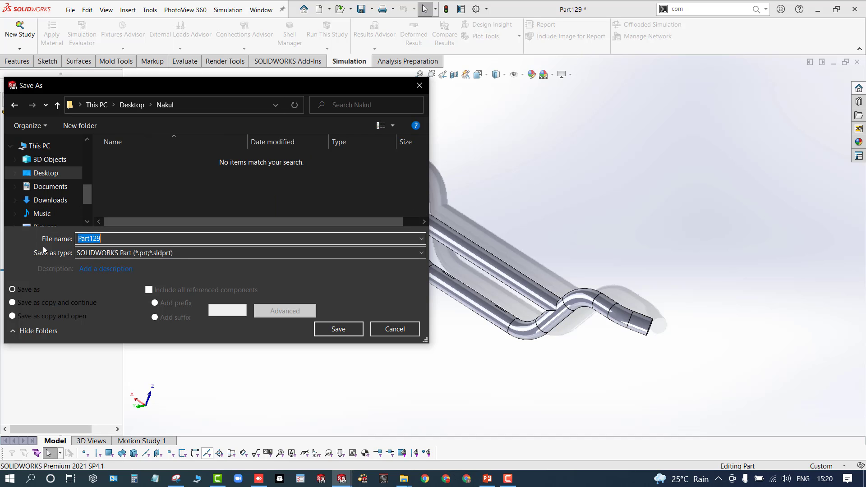
pyautogui.write('Handle')
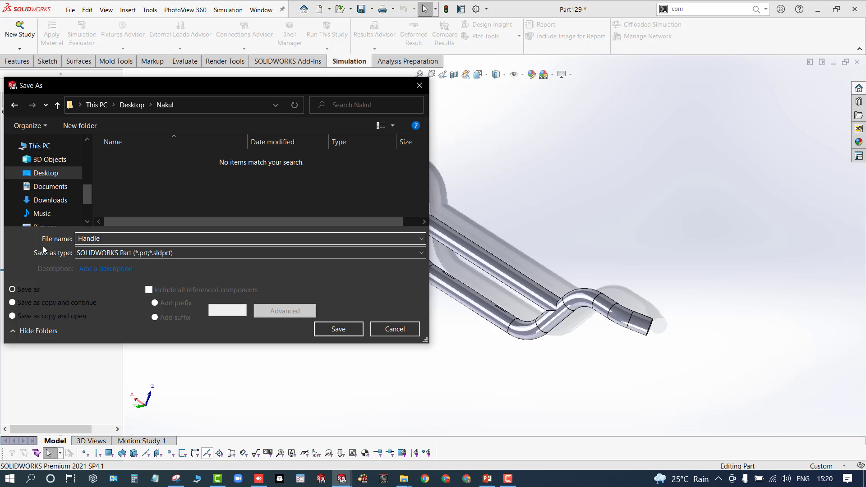
pyautogui.click(327, 326)
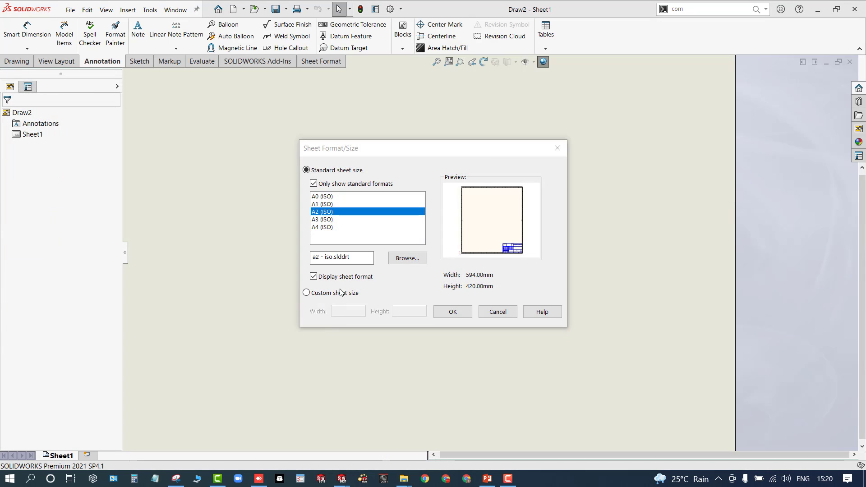
# - Set the drawing sheet to the standard A3 (ISO) format
pyautogui.click(323, 198)
pyautogui.click(324, 206)
pyautogui.click(326, 214)
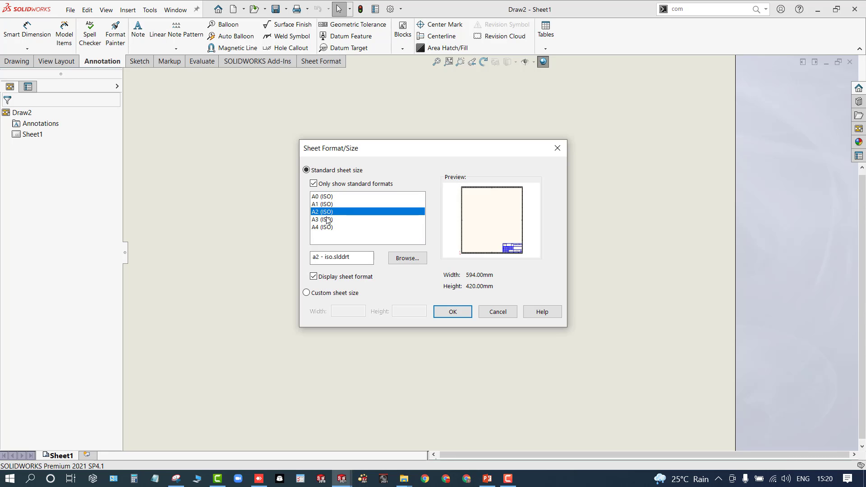
pyautogui.click(451, 311)
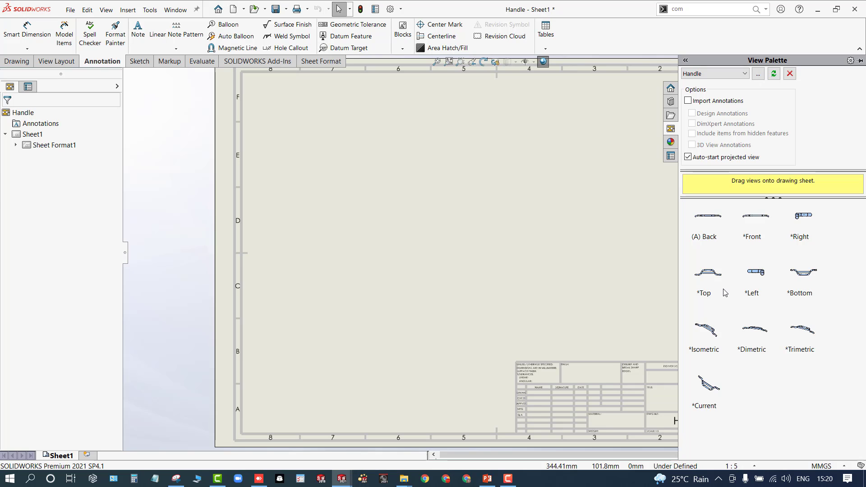
# - Place the Bottom view on the sheet with a projected side view, a projected view beneath it and an isometric view
pyautogui.moveTo(809, 279); pyautogui.dragTo(370, 238)
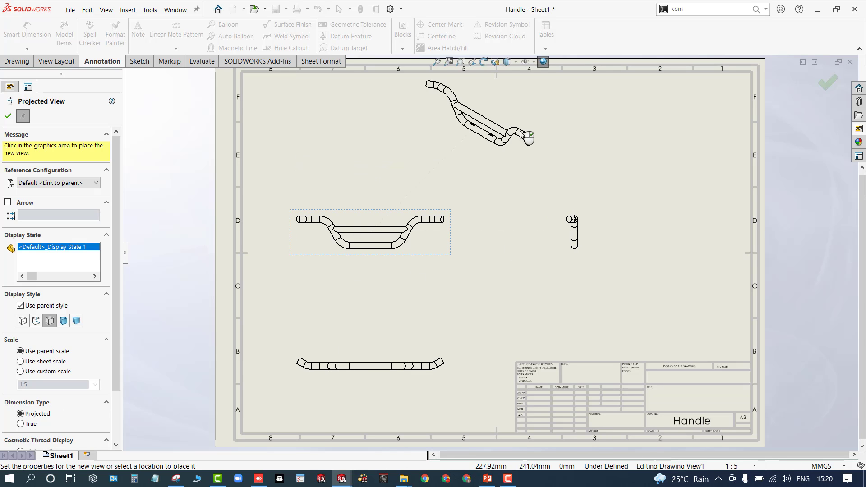
pyautogui.click(511, 156)
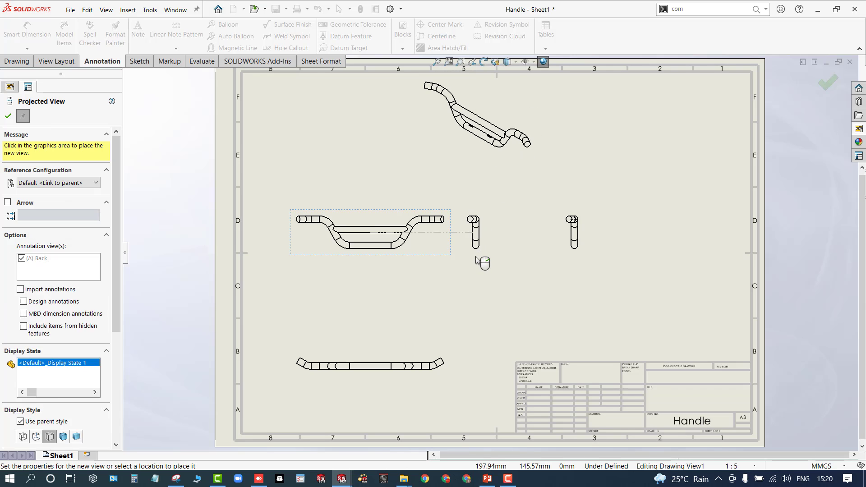
pyautogui.press('Escape')
# - Rearrange the views, raising the parent view and the view beneath it and moving the isometric view above the title block
pyautogui.moveTo(501, 184)
pyautogui.mouseDown()
pyautogui.moveTo(548, 193)
pyautogui.moveTo(676, 295)
pyautogui.moveTo(681, 308)
pyautogui.mouseUp()
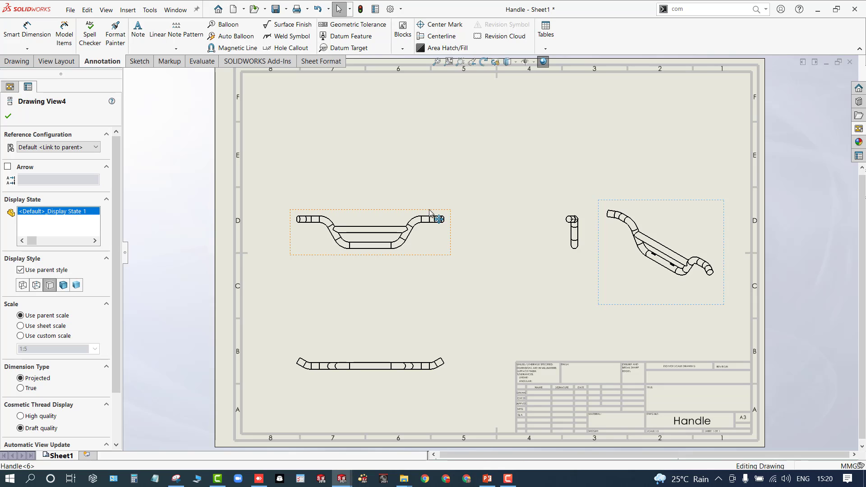
pyautogui.moveTo(429, 209); pyautogui.dragTo(426, 135)
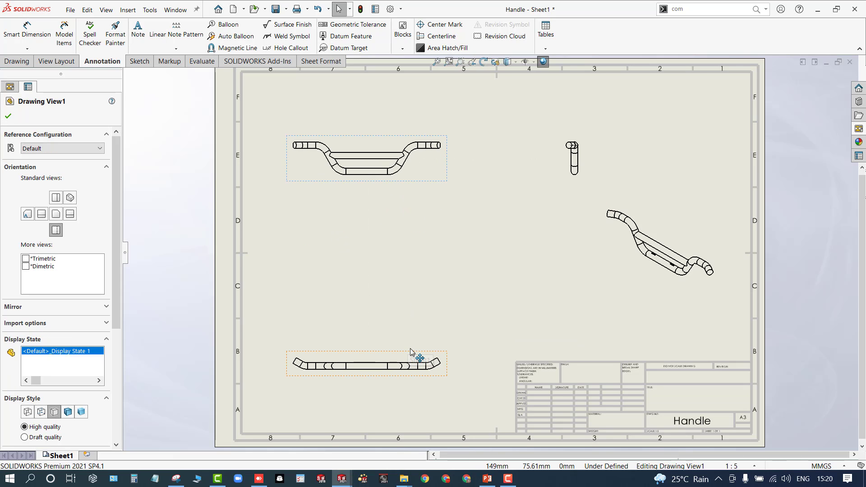
pyautogui.moveTo(411, 354); pyautogui.dragTo(406, 292)
pyautogui.click(505, 267)
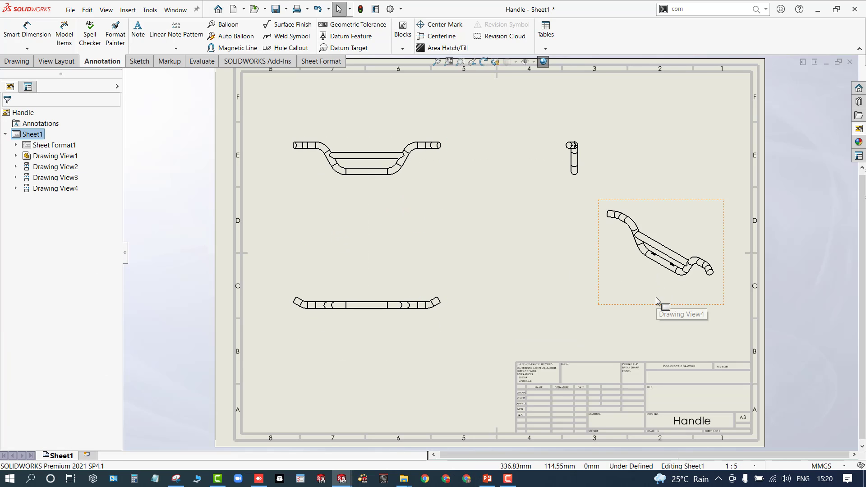
pyautogui.moveTo(656, 299); pyautogui.dragTo(639, 328)
pyautogui.click(632, 301)
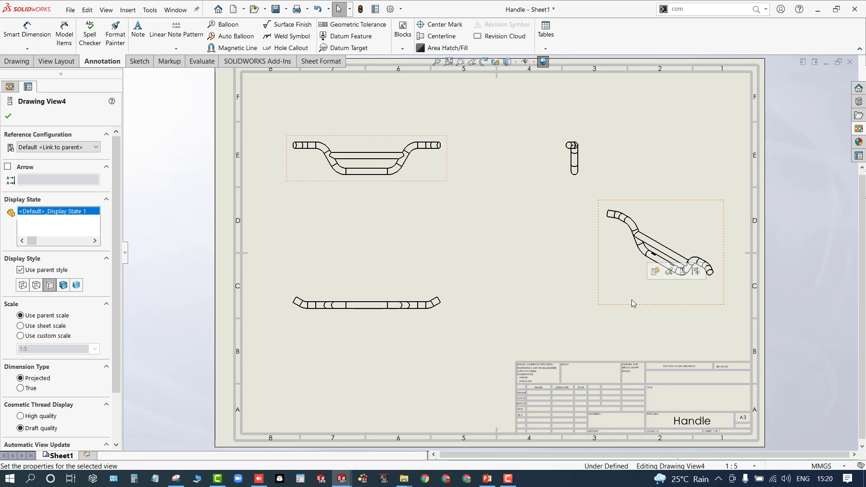
pyautogui.click(627, 326)
pyautogui.moveTo(629, 310); pyautogui.dragTo(608, 352)
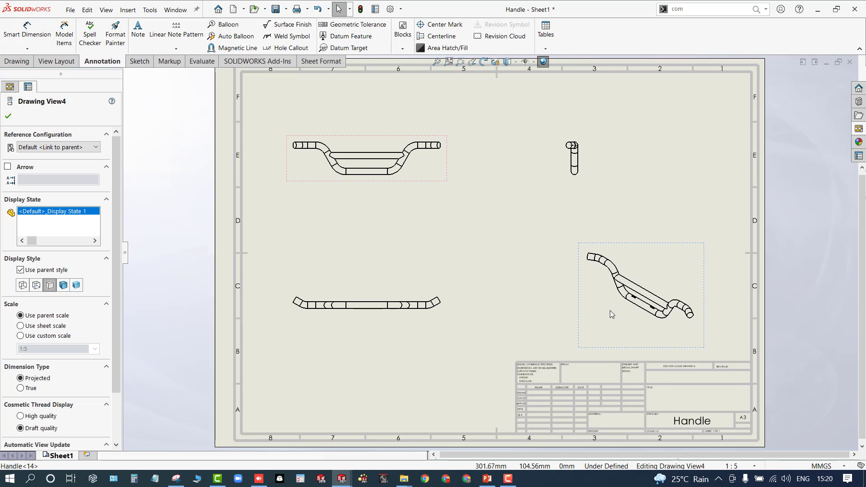
# - Display the isometric view as Shaded With Edges
pyautogui.click(516, 61)
pyautogui.click(508, 74)
pyautogui.click(524, 187)
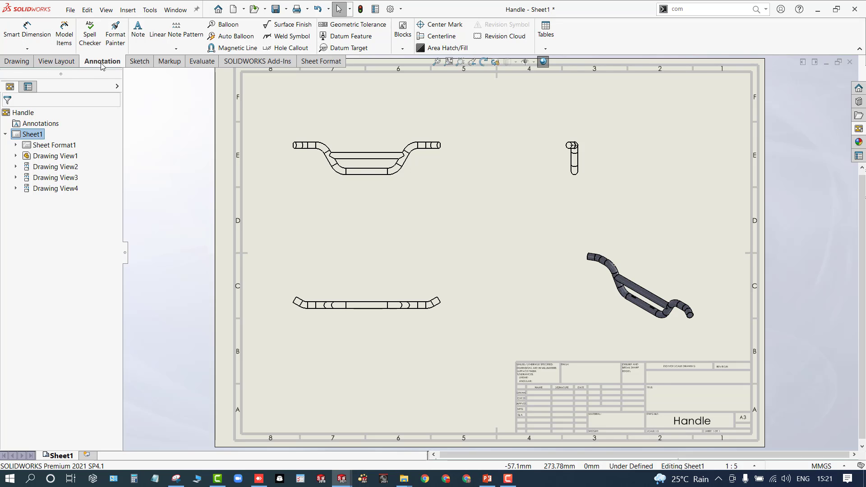
# - Insert model item dimensions from the entire model into all drawing views
pyautogui.click(64, 34)
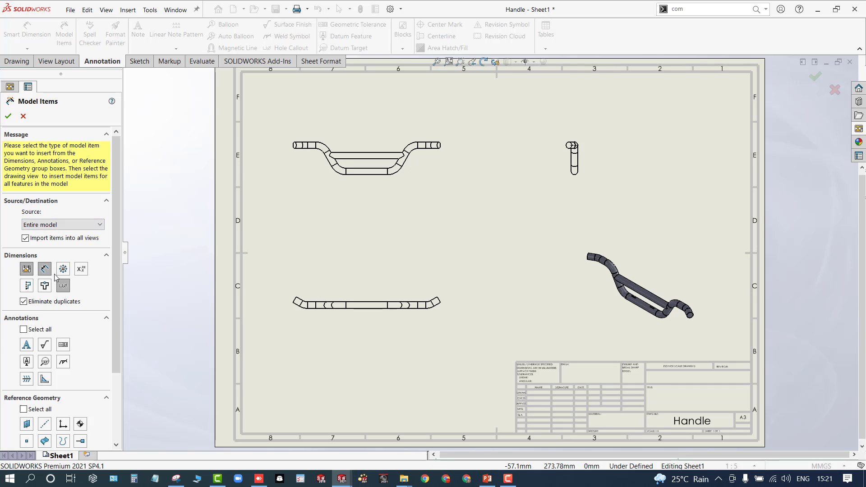
pyautogui.click(25, 269)
pyautogui.click(9, 117)
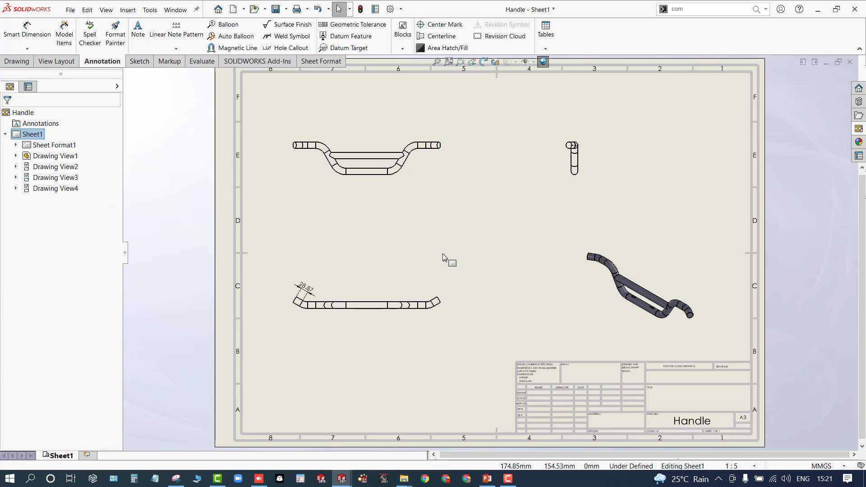
# - Move the imported length dimension farther out from the bent tube end in the lower view
pyautogui.scroll(-2, 361, 323)
pyautogui.scroll(-1, 332, 284)
pyautogui.moveTo(297, 268); pyautogui.dragTo(291, 237)
pyautogui.click(299, 212)
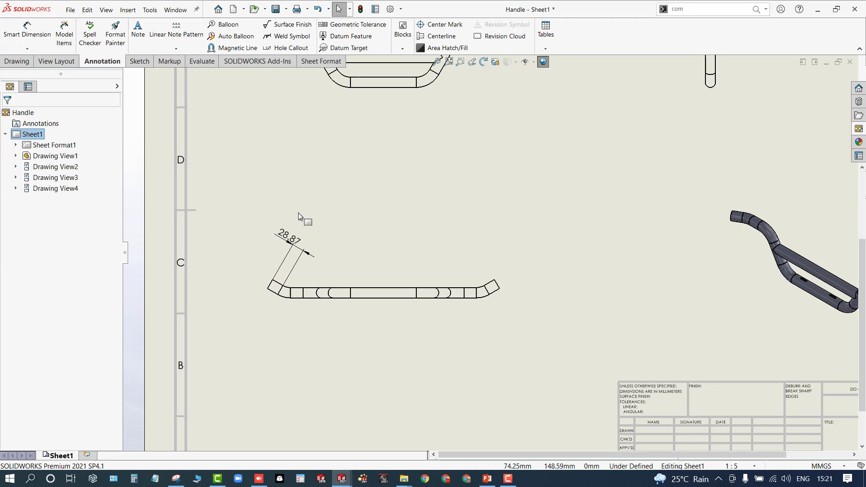
pyautogui.press('f')
pyautogui.scroll(-3, 631, 121)
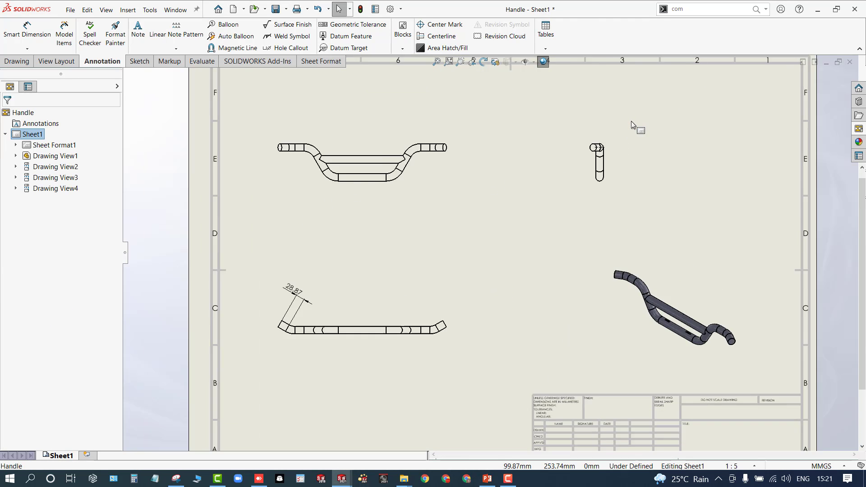
pyautogui.scroll(4, 322, 245)
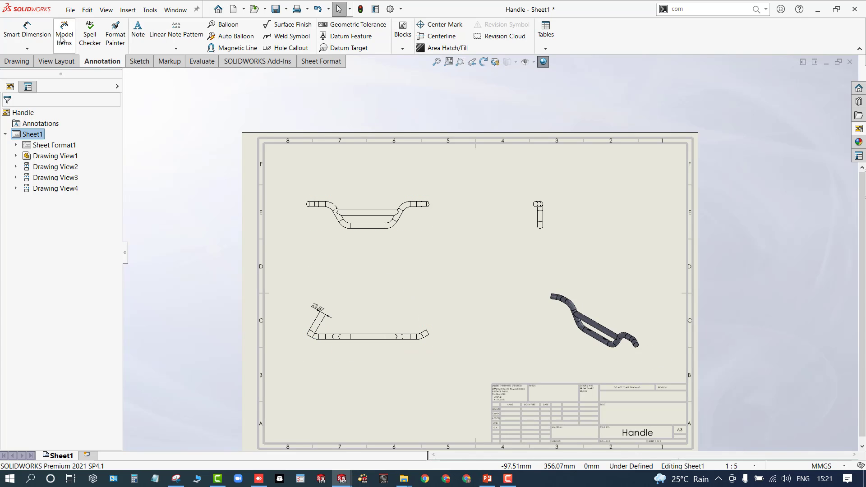
pyautogui.click(27, 31)
pyautogui.scroll(-2, 453, 252)
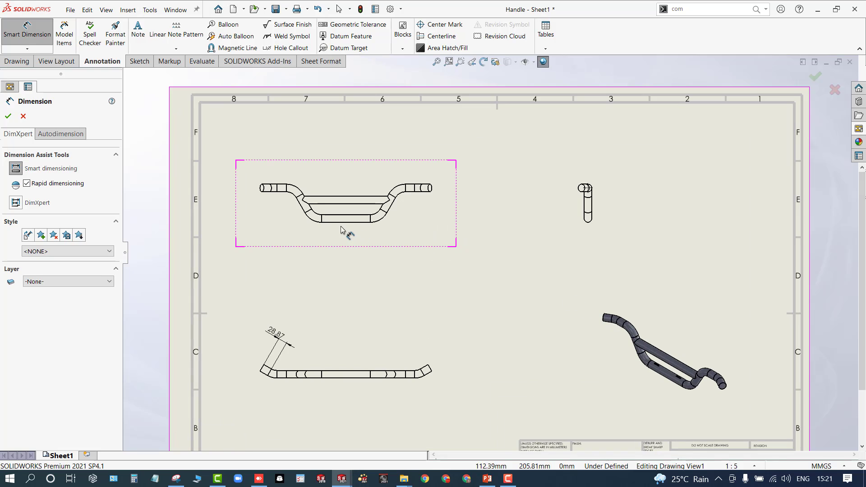
pyautogui.scroll(-3, 358, 235)
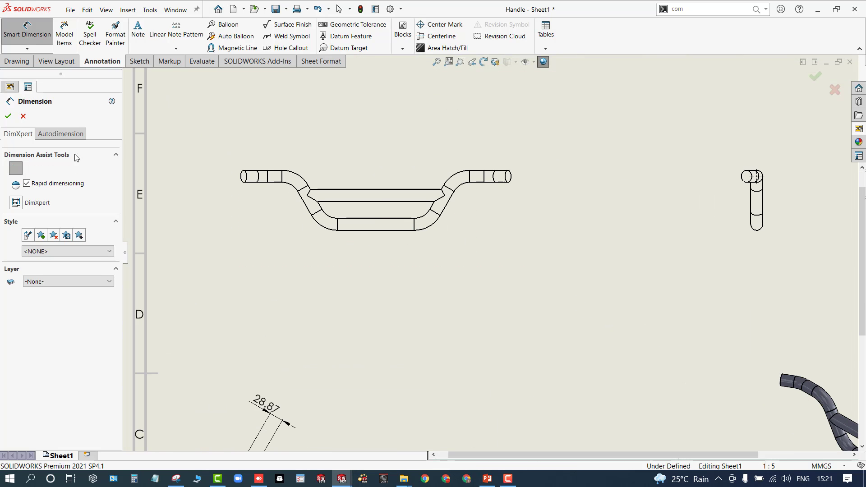
pyautogui.click(9, 116)
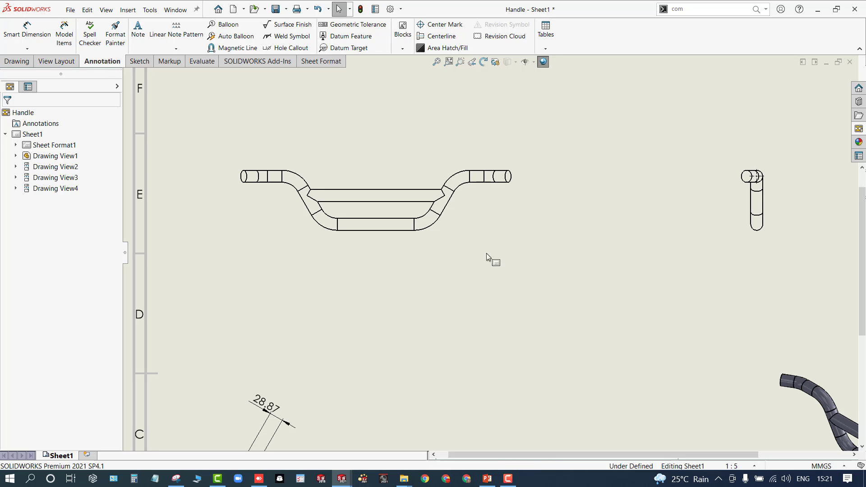
# - Dimension the diameter of the straight bottom tube section in the parent view with Smart Dimension
pyautogui.click(469, 215)
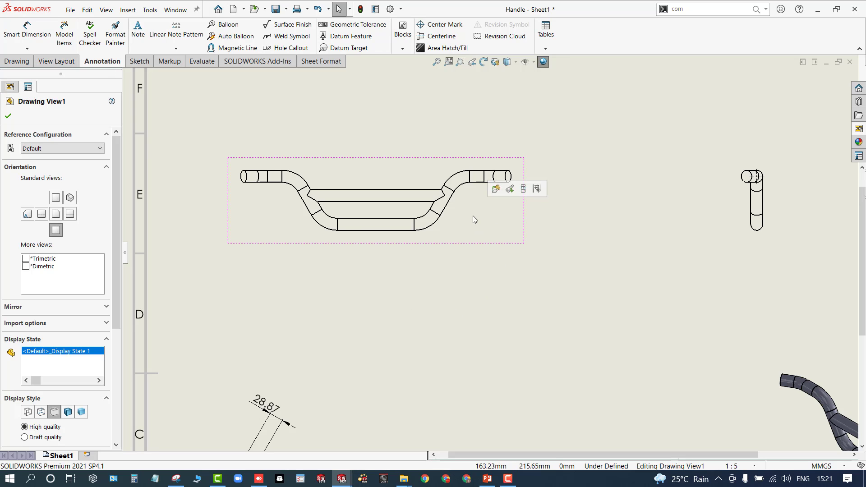
pyautogui.click(378, 230)
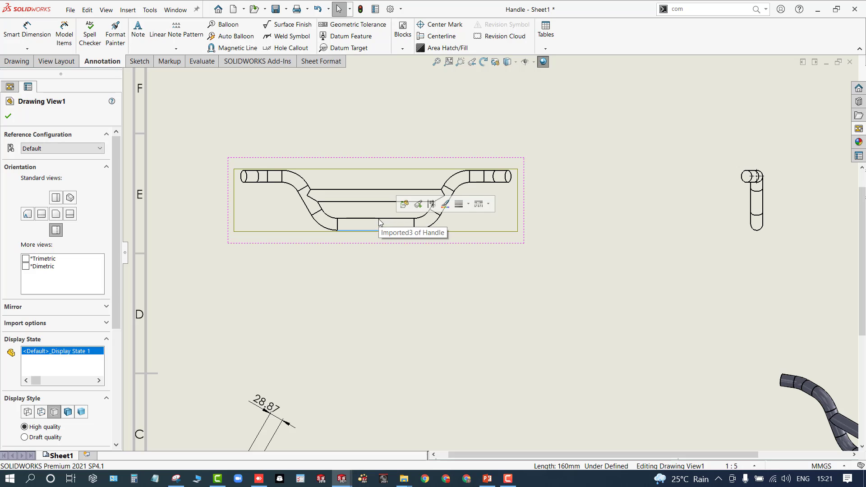
pyautogui.click(34, 36)
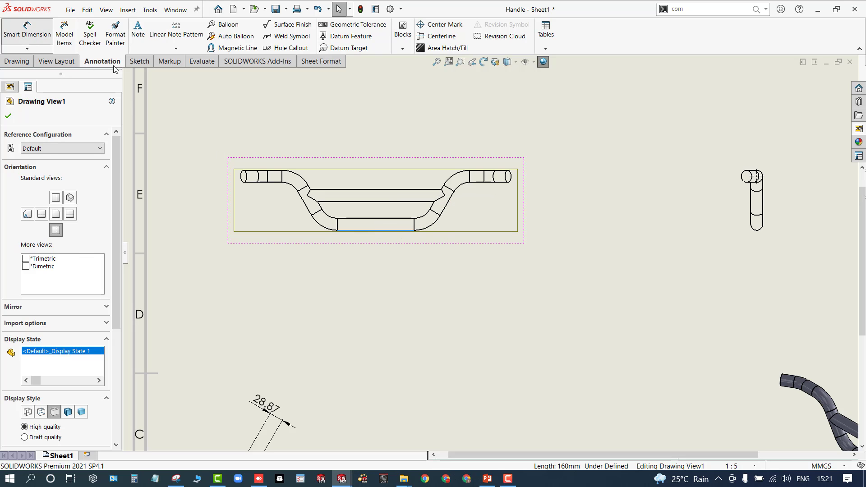
pyautogui.click(381, 218)
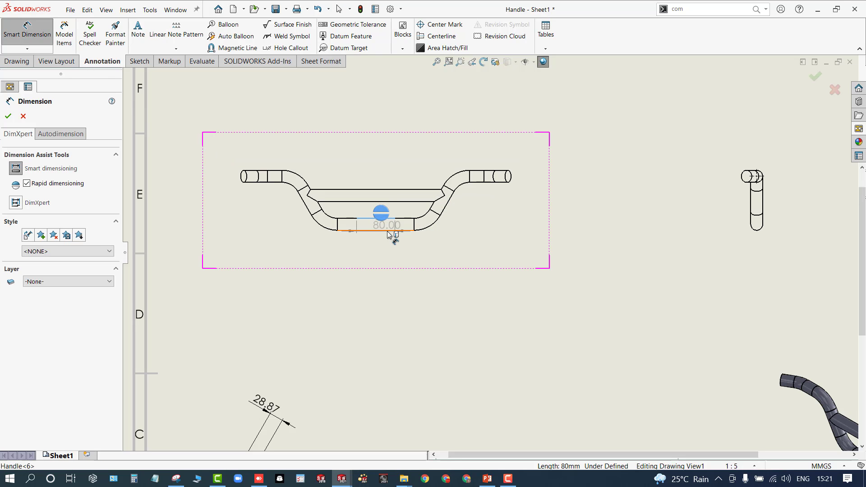
pyautogui.click(391, 231)
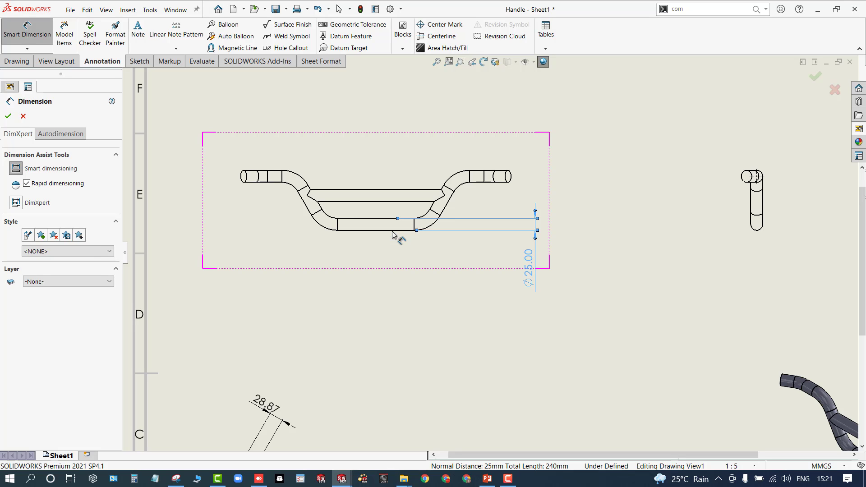
pyautogui.click(391, 231)
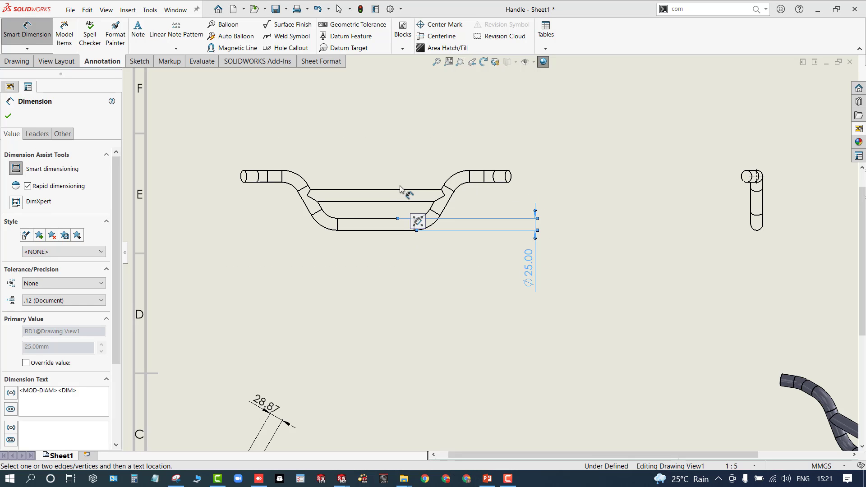
# - Dimension the handlebar's overall height and the upper crossbar's length in the parent view
pyautogui.click(476, 173)
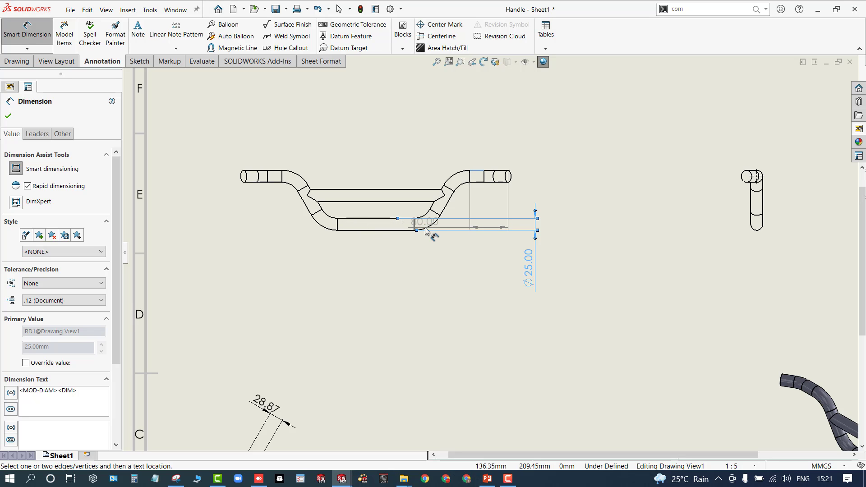
pyautogui.click(350, 232)
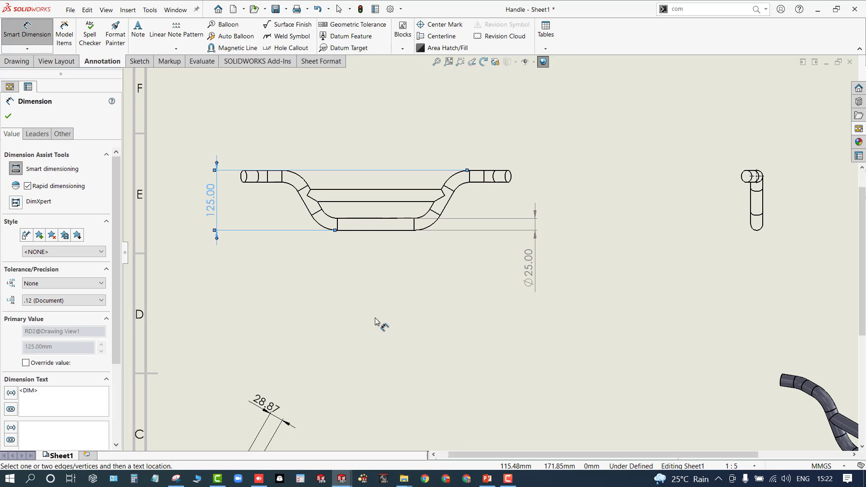
pyautogui.click(382, 189)
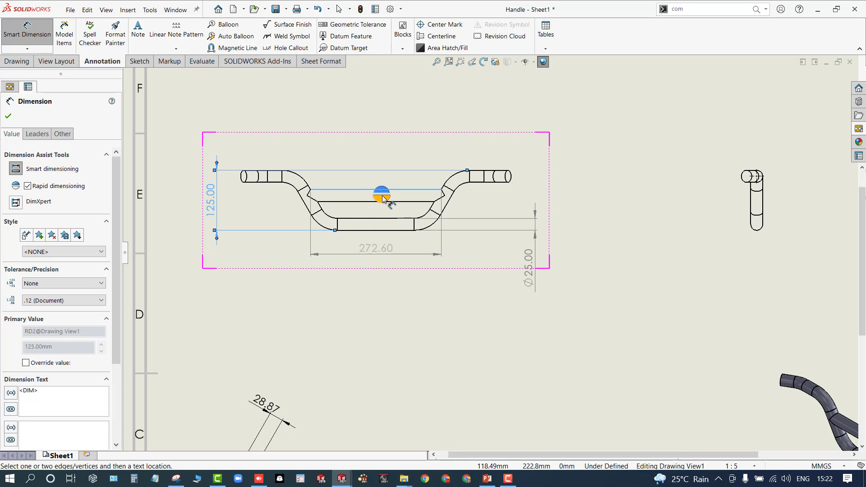
pyautogui.click(383, 199)
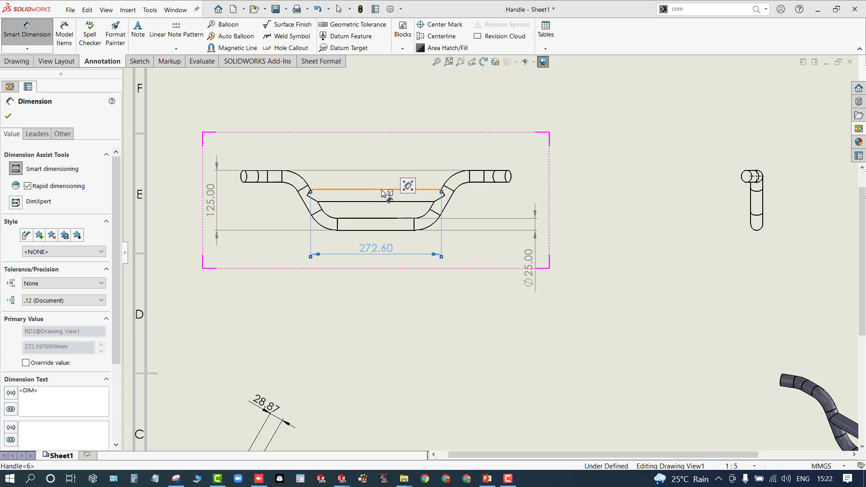
# - Dimension the height between the crossbar's upper edge and the handlebar's bottom edge, plus the angle between the sloped tube and the bottom edge
pyautogui.click(381, 189)
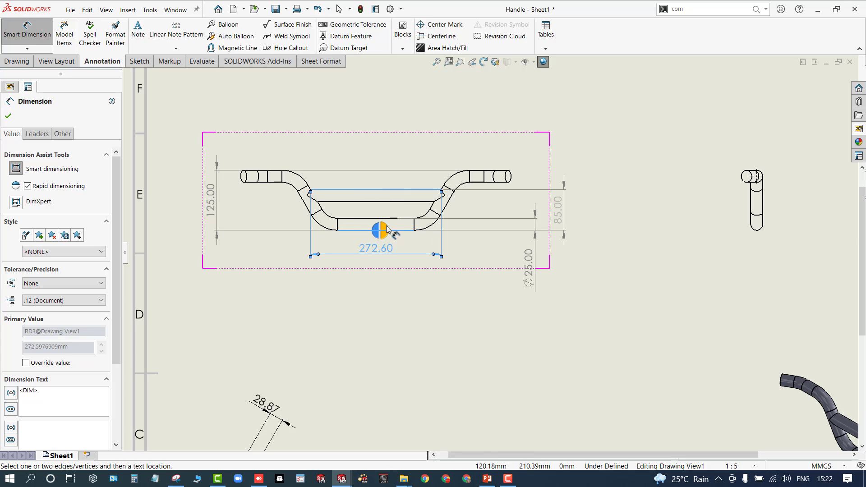
pyautogui.click(385, 232)
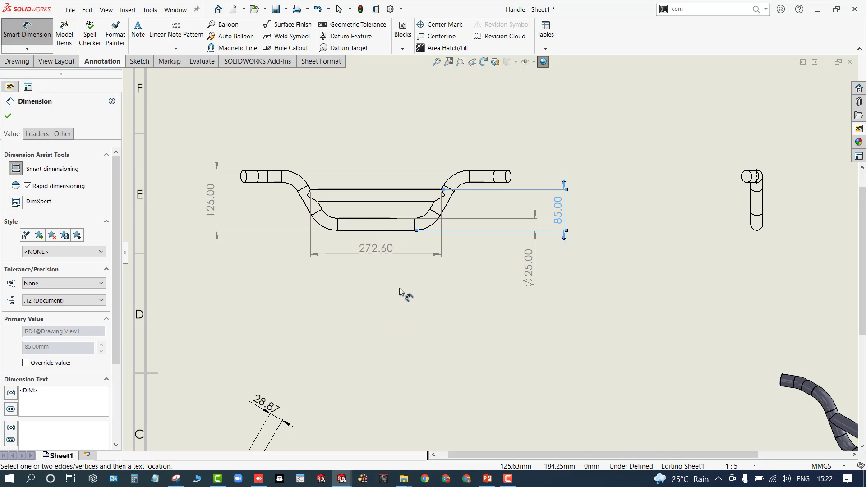
pyautogui.scroll(-1, 401, 292)
pyautogui.click(458, 193)
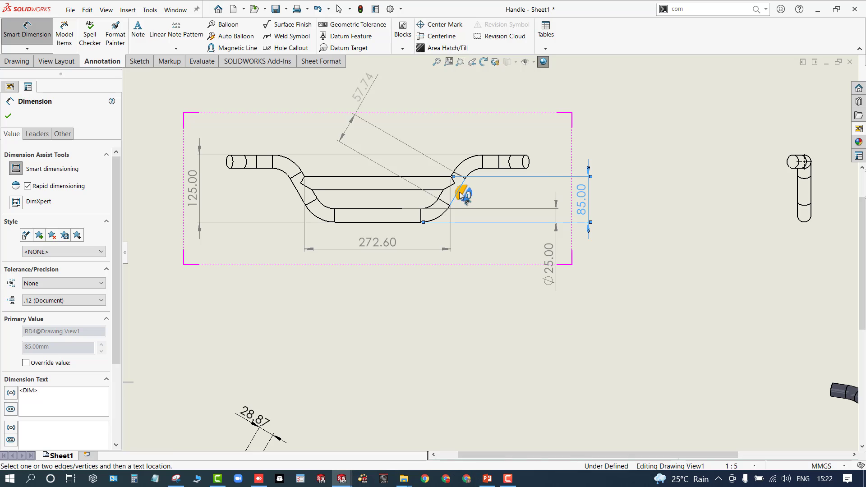
pyautogui.click(407, 223)
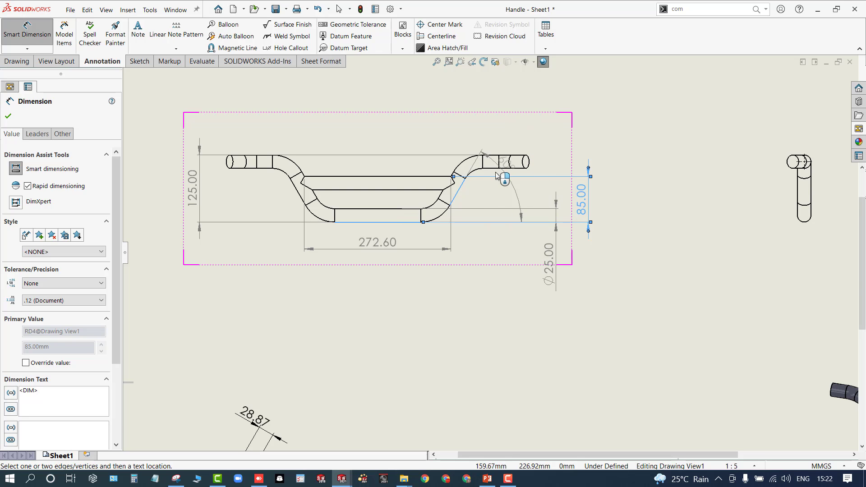
pyautogui.click(476, 203)
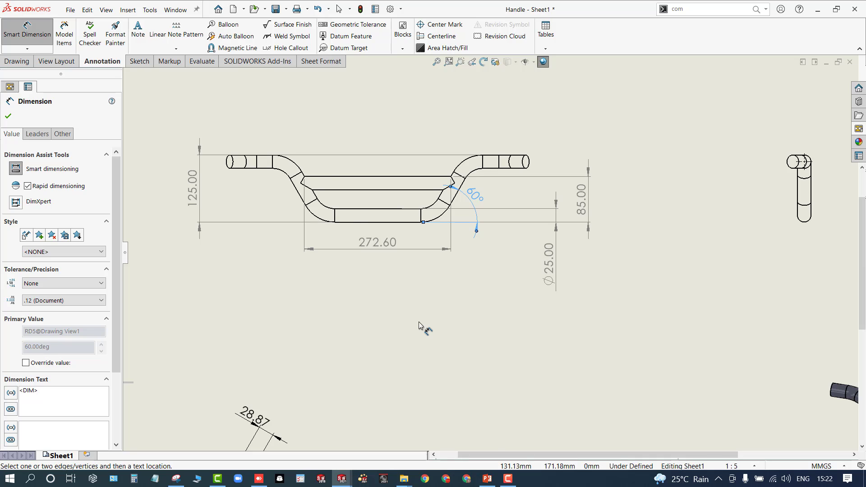
pyautogui.scroll(2, 419, 326)
pyautogui.scroll(1, 428, 311)
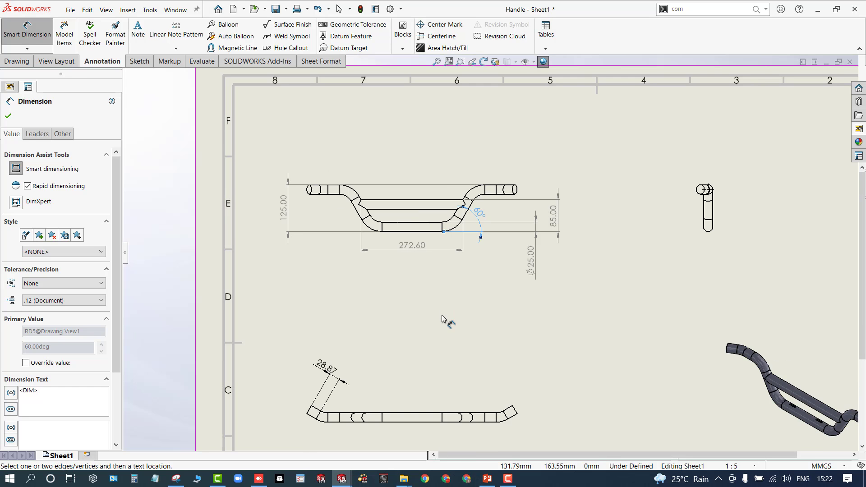
pyautogui.scroll(-3, 713, 206)
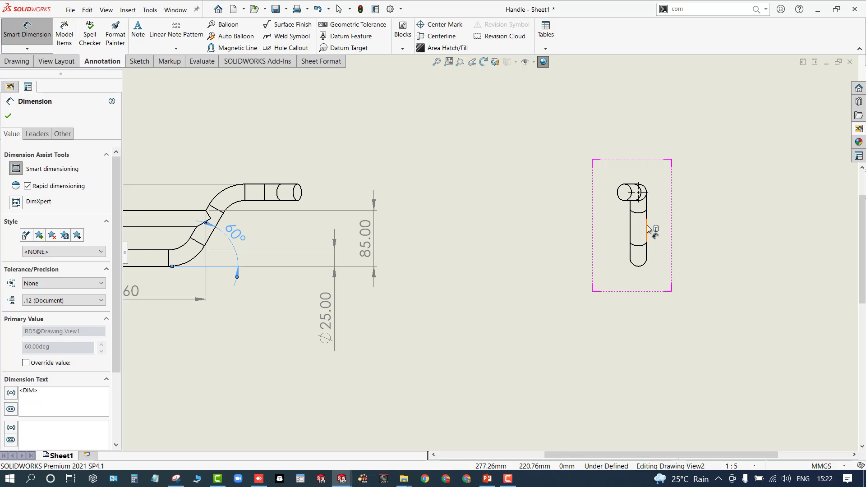
pyautogui.scroll(3, 648, 229)
pyautogui.scroll(-4, 457, 336)
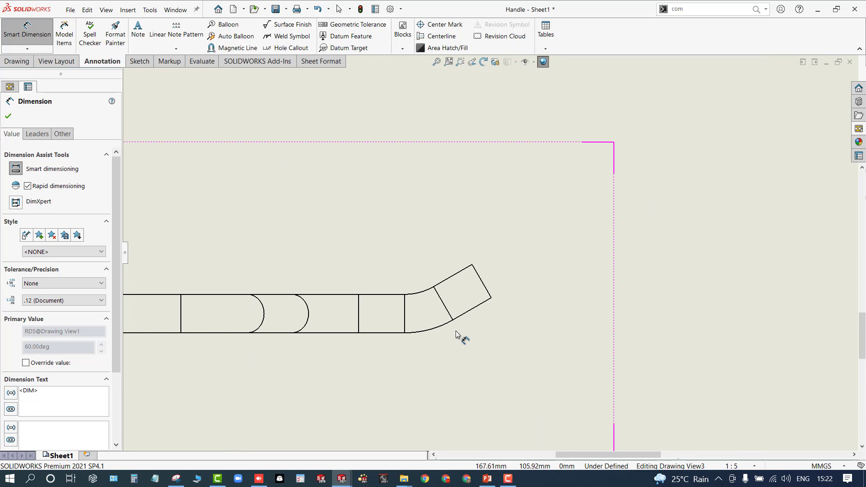
pyautogui.click(461, 274)
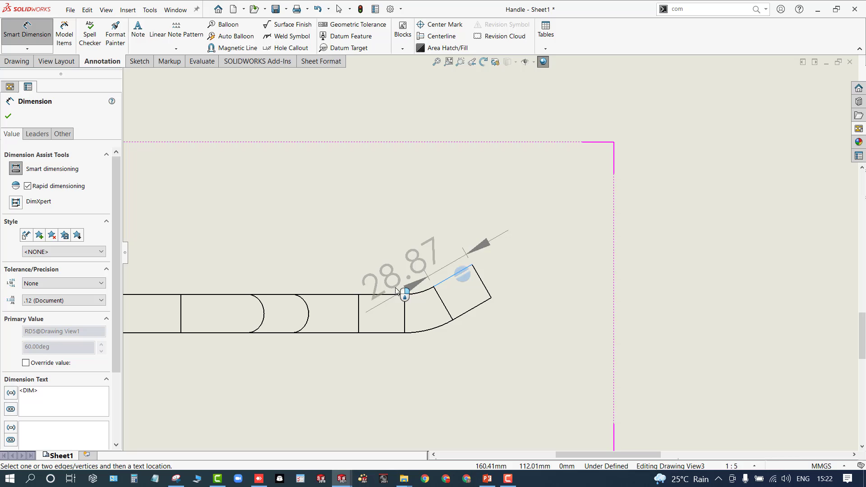
pyautogui.click(369, 295)
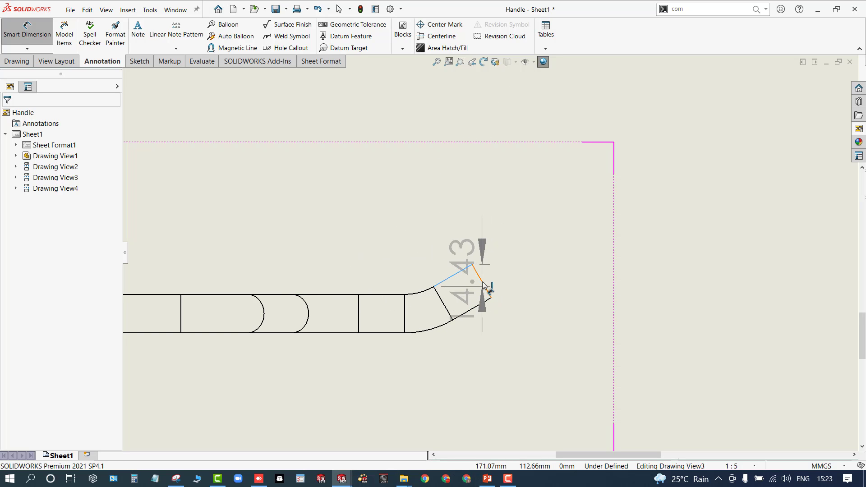
pyautogui.press('Escape')
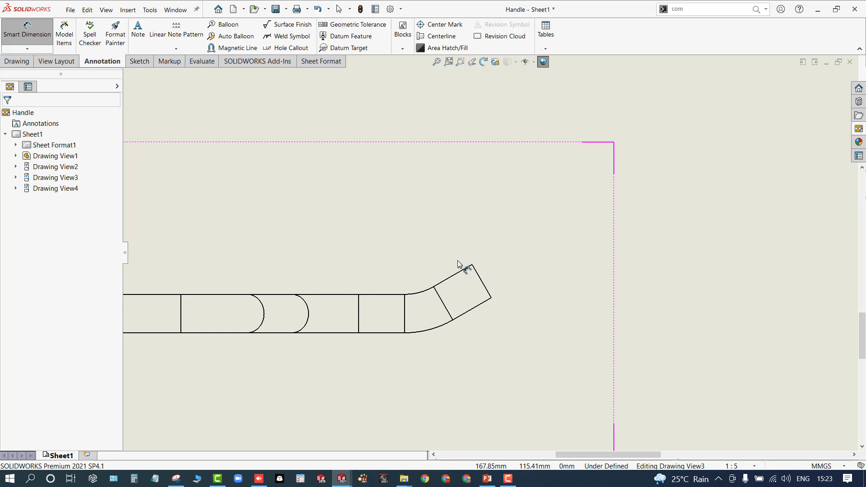
# - Dimension the angle between the straight tube's upper edge and the bent tube end in the lower view
pyautogui.click(320, 295)
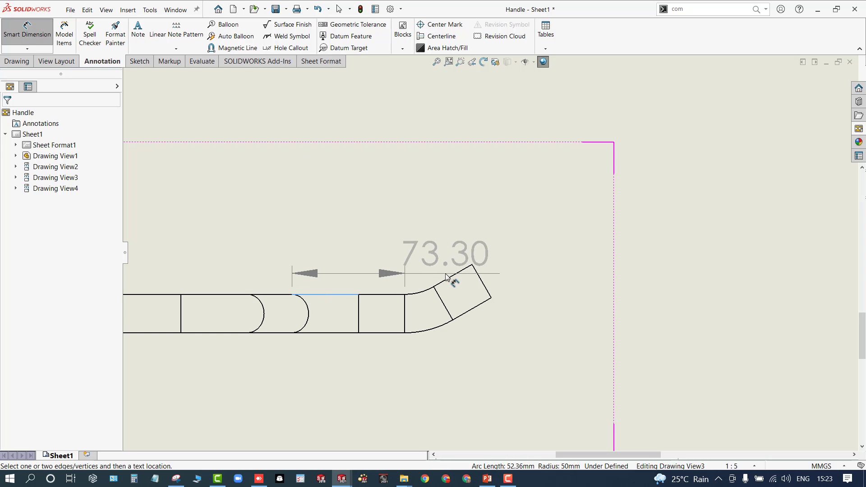
pyautogui.click(456, 274)
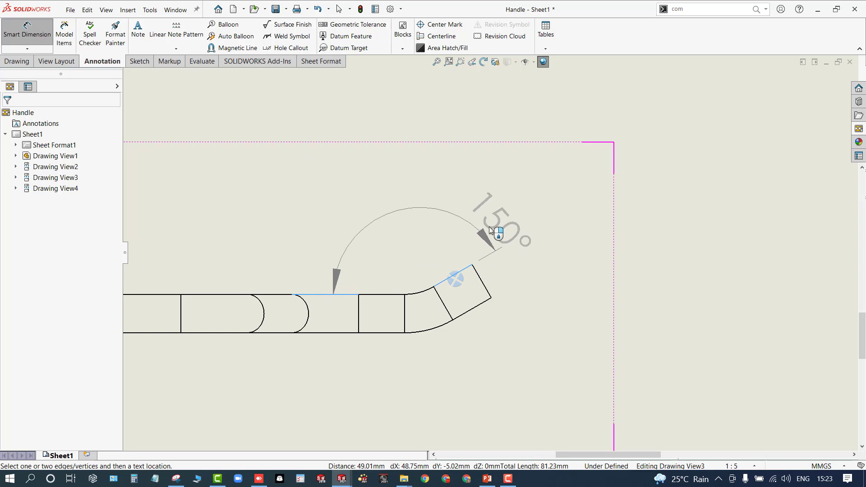
pyautogui.click(413, 209)
# - Dimension the overall length between the two outer bent tube ends below the lower view
pyautogui.scroll(3, 436, 312)
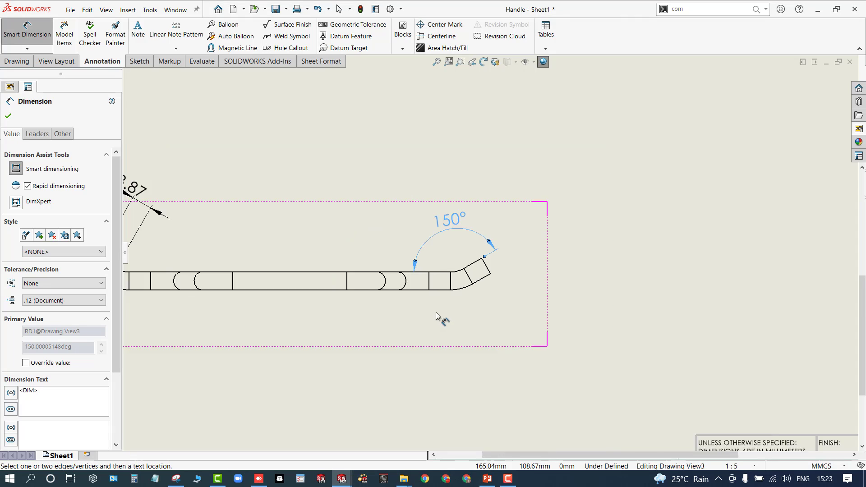
pyautogui.scroll(1, 435, 312)
pyautogui.scroll(-2, 287, 276)
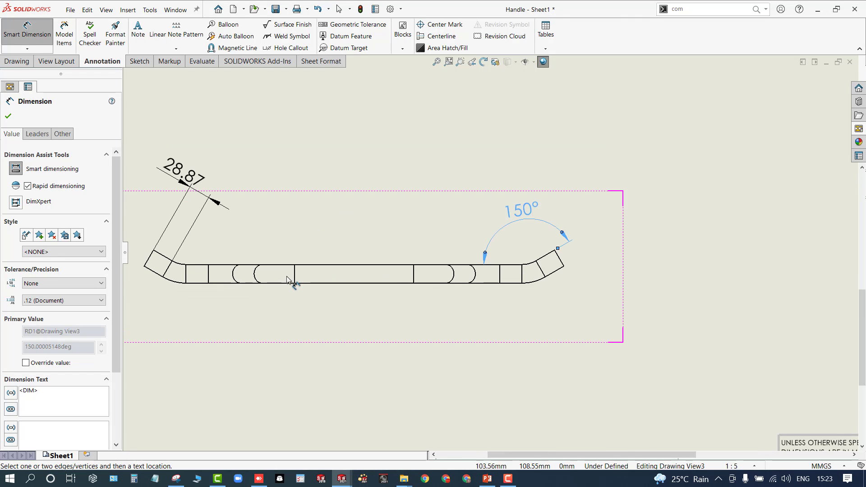
pyautogui.click(144, 267)
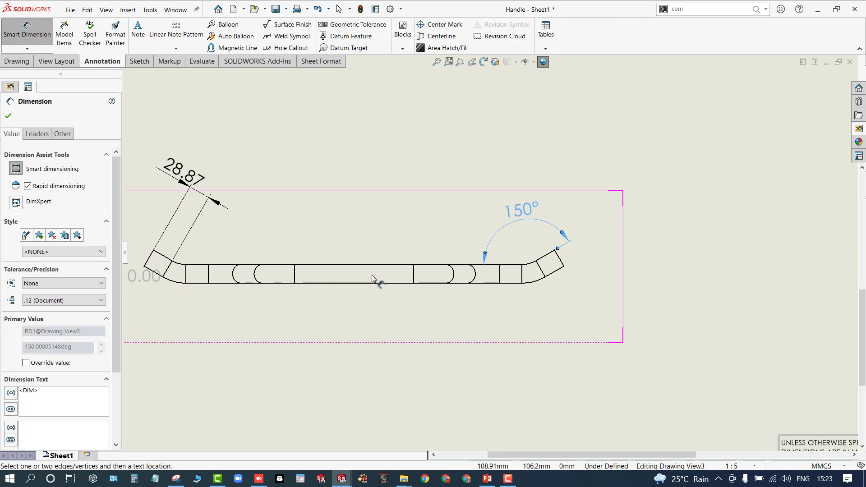
pyautogui.click(564, 269)
pyautogui.click(381, 326)
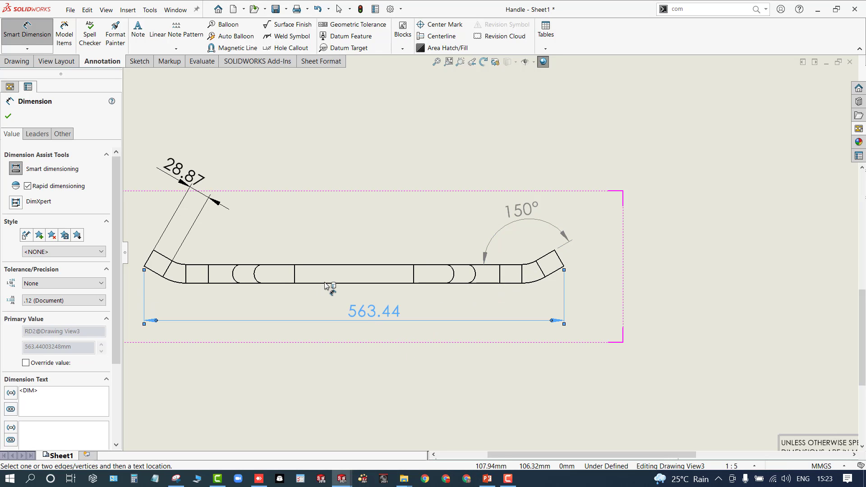
pyautogui.scroll(-2, 236, 301)
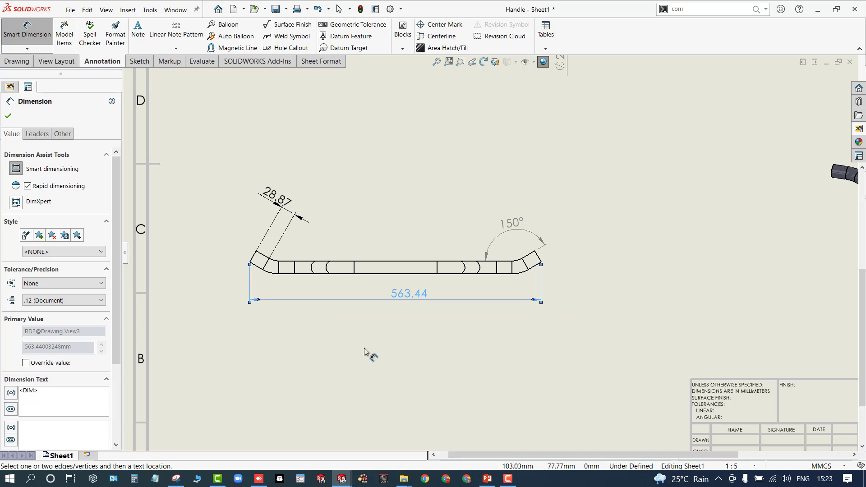
pyautogui.press('Escape')
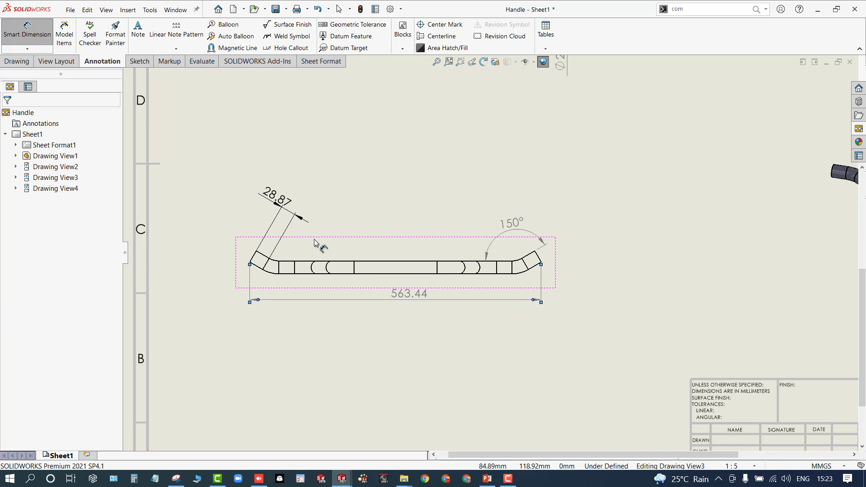
# - Delete the imported length dimension from the bent tube end in the lower view
pyautogui.press('Escape')
pyautogui.click(272, 199)
pyautogui.press('Delete')
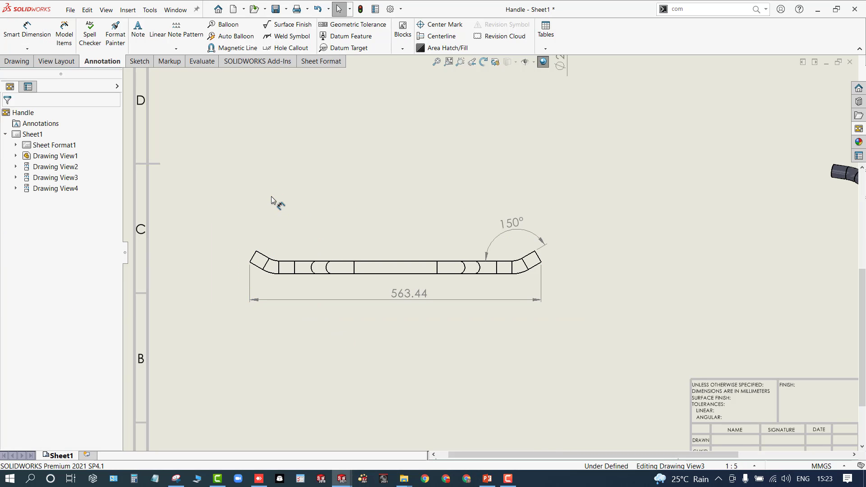
# - Move the lower projected view up closer to the parent view, keeping it aligned
pyautogui.scroll(-5, 464, 335)
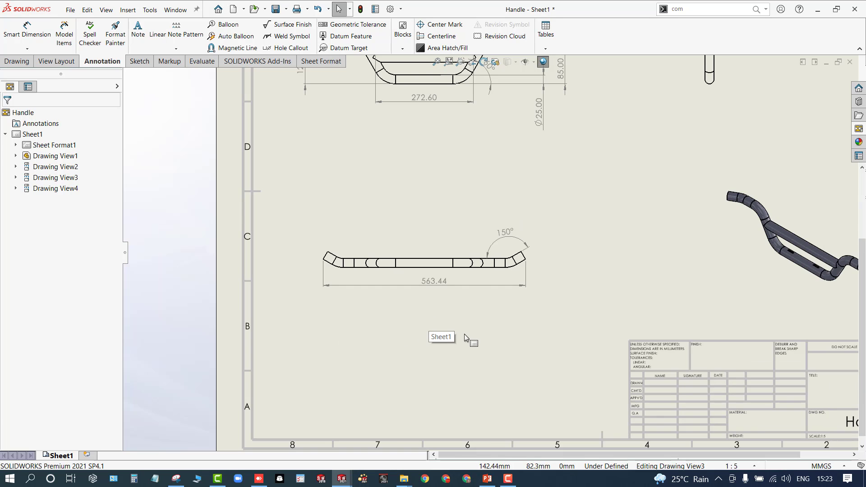
pyautogui.scroll(3, 664, 158)
pyautogui.scroll(5, 631, 132)
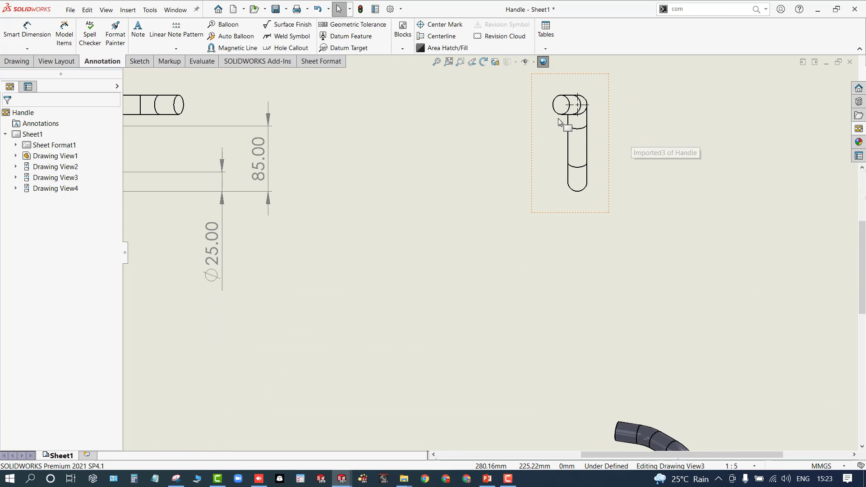
pyautogui.scroll(-6, 605, 202)
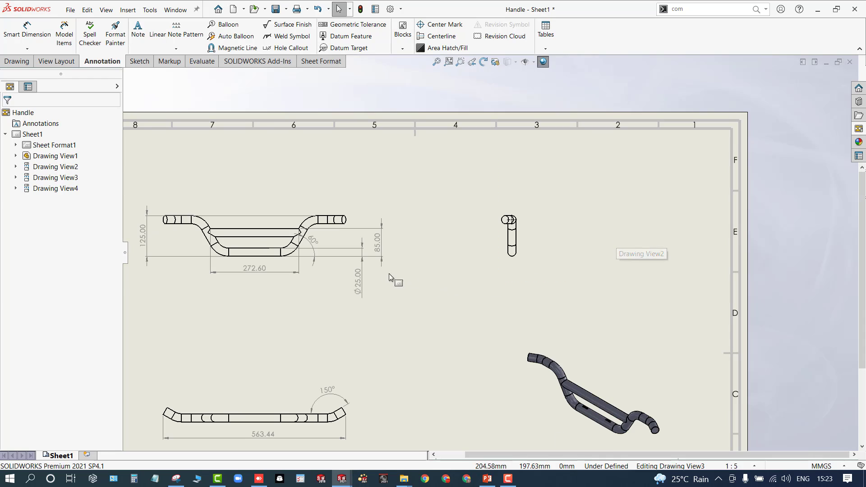
pyautogui.scroll(3, 269, 342)
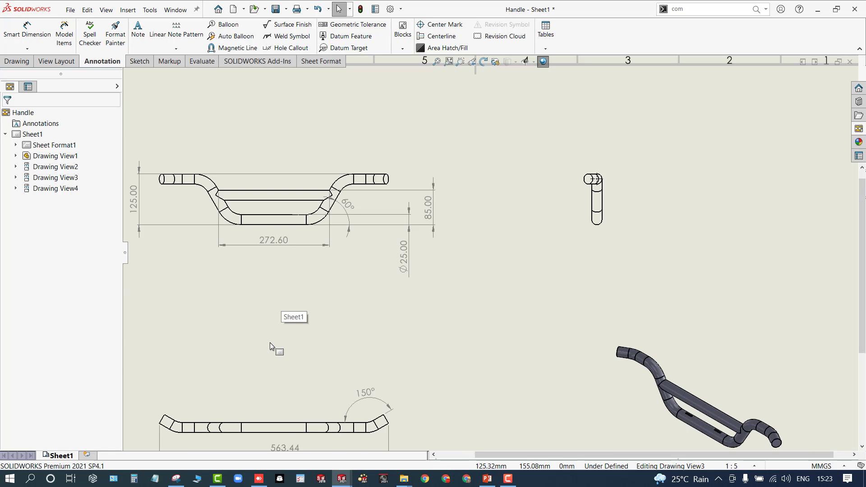
pyautogui.scroll(-4, 270, 342)
pyautogui.scroll(3, 336, 359)
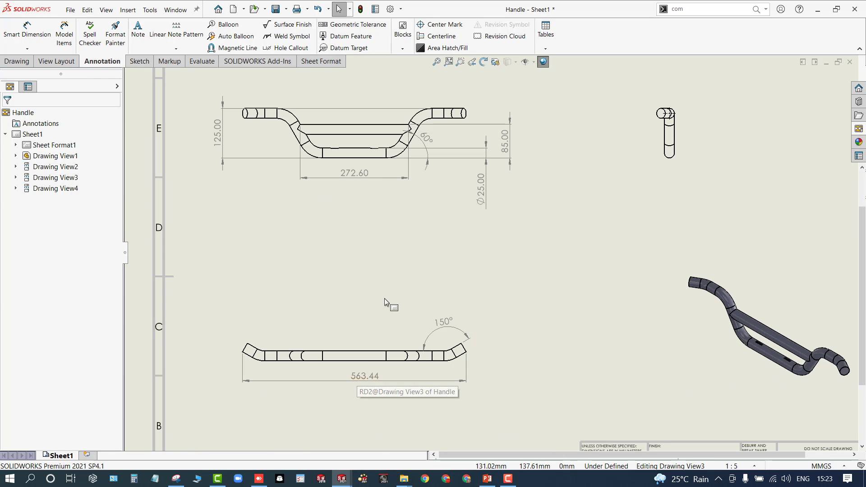
pyautogui.moveTo(373, 334); pyautogui.dragTo(358, 303)
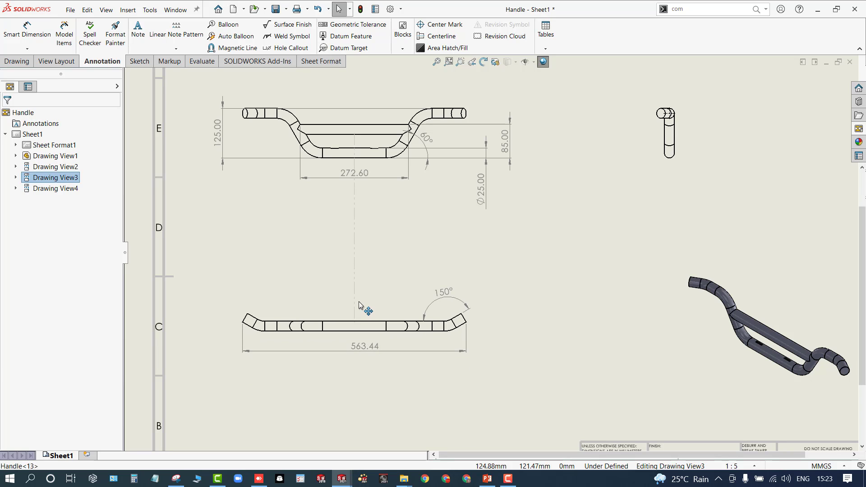
pyautogui.click(355, 374)
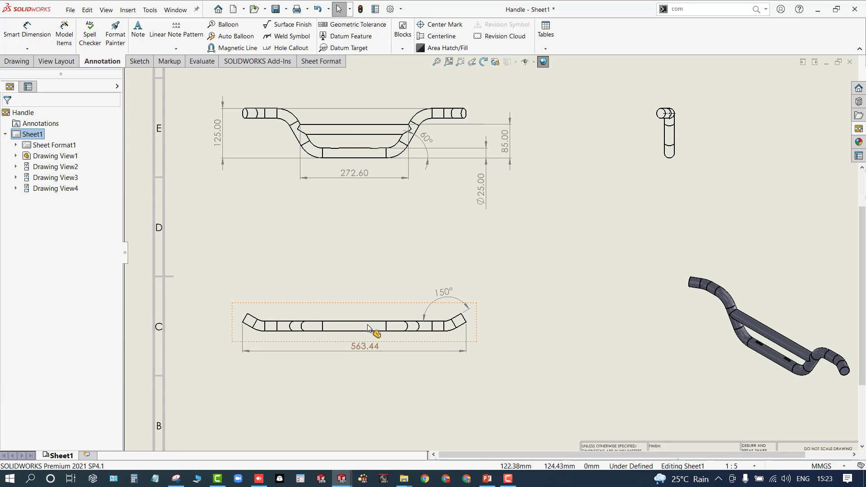
# - Place the Back view from the View Palette above the parent view without adding projected views
pyautogui.scroll(-5, 395, 233)
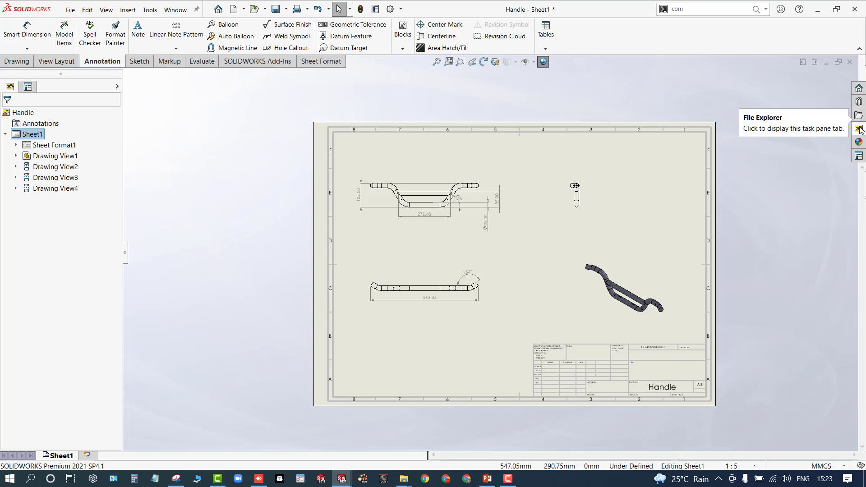
pyautogui.click(860, 131)
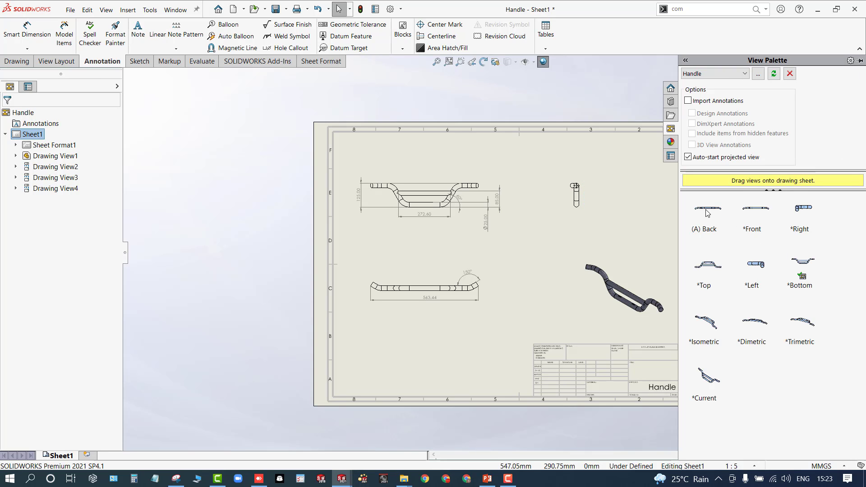
pyautogui.moveTo(707, 212); pyautogui.dragTo(397, 165)
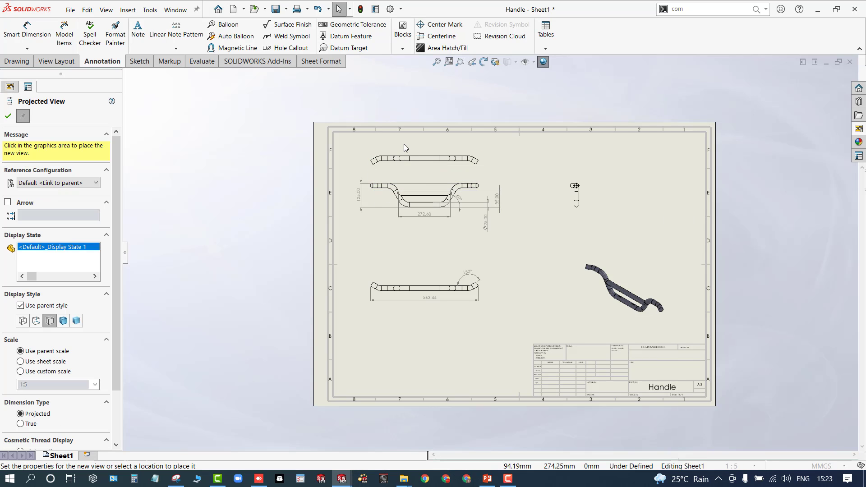
pyautogui.press('Escape')
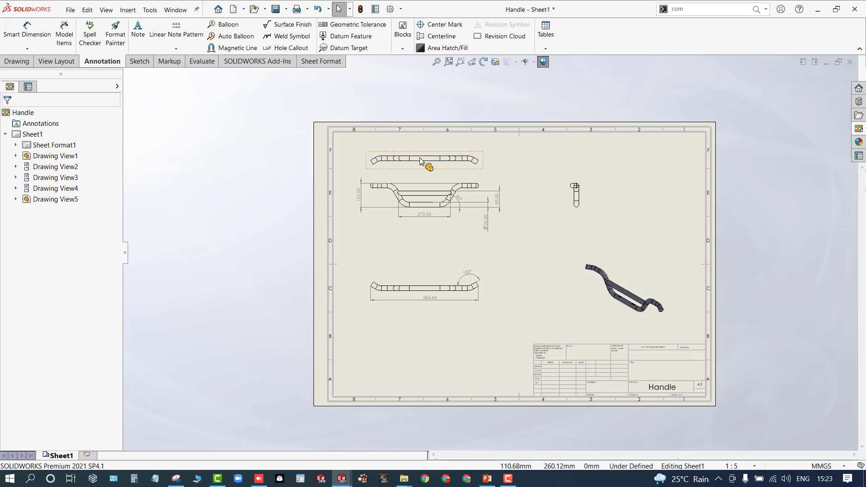
# - Delete the Back view placed above the parent view
pyautogui.click(419, 163)
pyautogui.press('Delete')
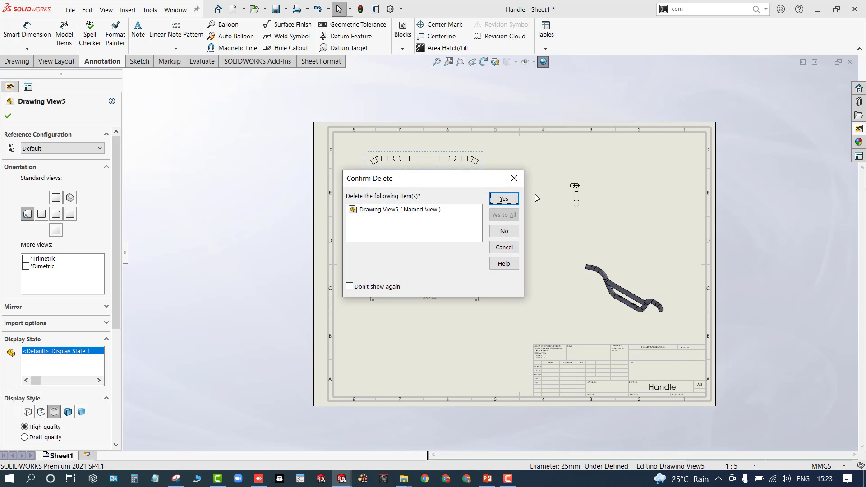
pyautogui.click(517, 200)
# - Place the Top view from the View Palette and move it clear of the projected side view
pyautogui.click(858, 128)
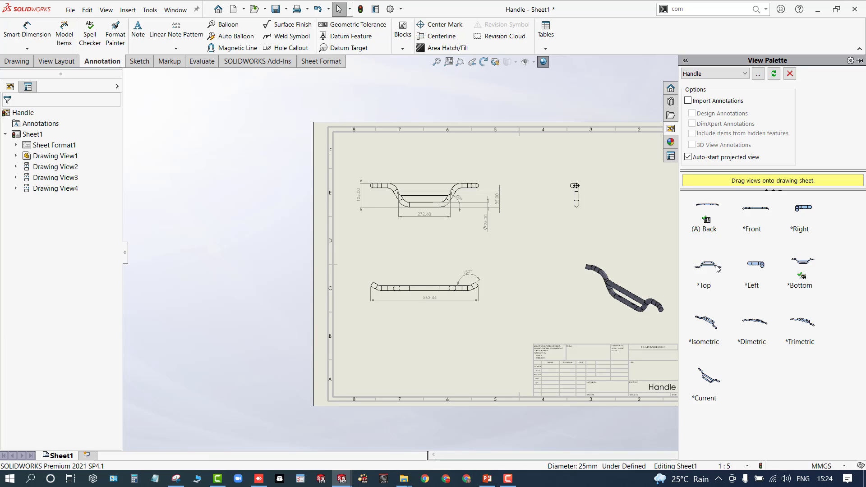
pyautogui.moveTo(718, 269)
pyautogui.mouseDown()
pyautogui.moveTo(485, 203)
pyautogui.moveTo(426, 216)
pyautogui.moveTo(617, 202)
pyautogui.mouseUp()
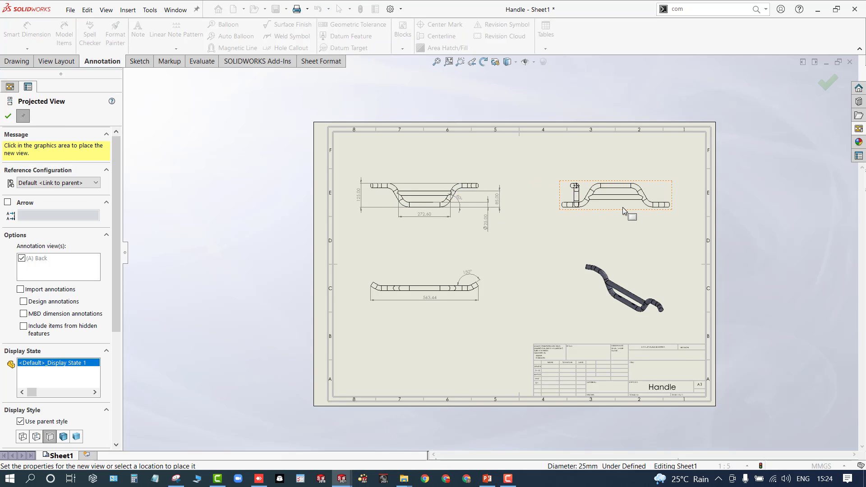
pyautogui.press('Escape')
pyautogui.click(619, 205)
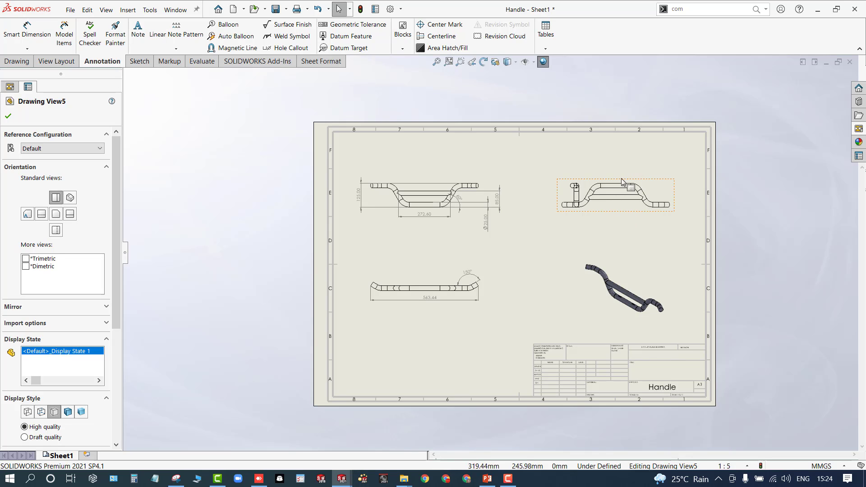
pyautogui.moveTo(642, 183)
pyautogui.mouseDown()
pyautogui.moveTo(662, 182)
pyautogui.moveTo(679, 258)
pyautogui.mouseUp()
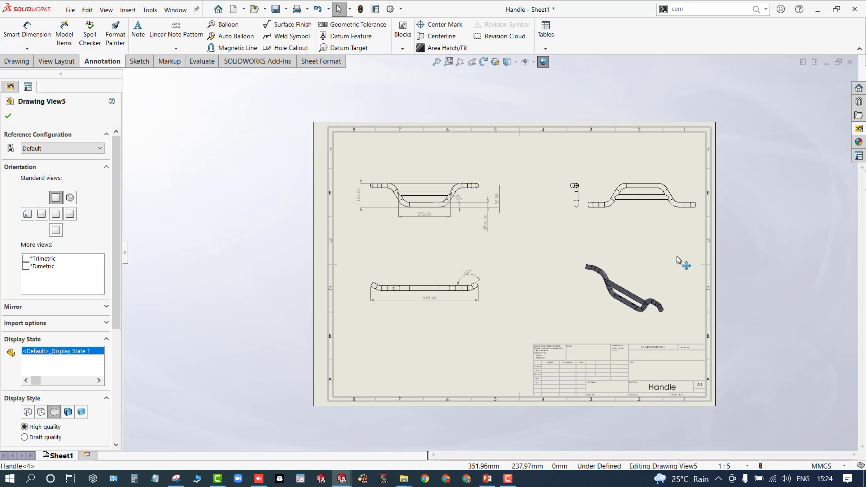
# - Delete the Top view placed beside the projected side view
pyautogui.rightClick(646, 213)
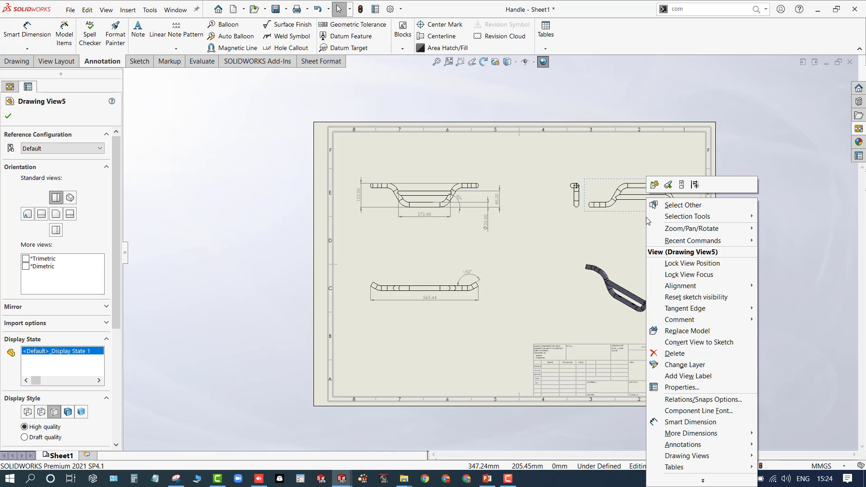
pyautogui.click(663, 352)
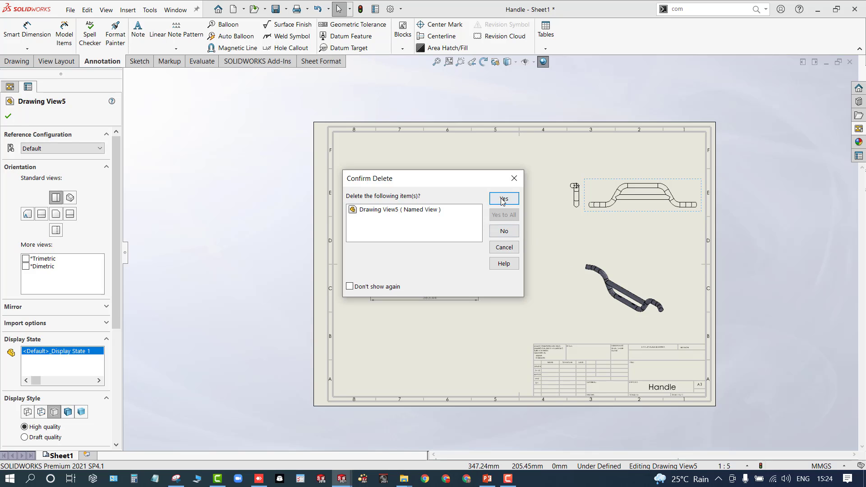
pyautogui.click(503, 199)
# - Delete the projected side view beside the dimensioned front view and confirm its removal
pyautogui.rightClick(577, 224)
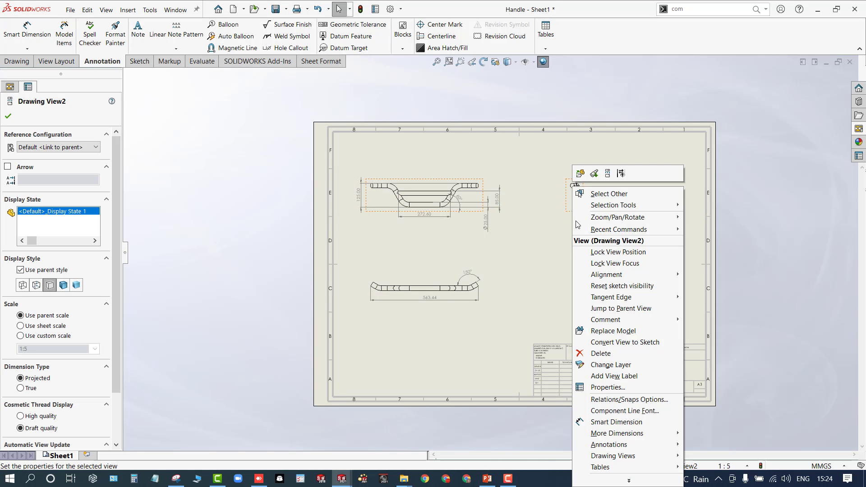
pyautogui.click(601, 353)
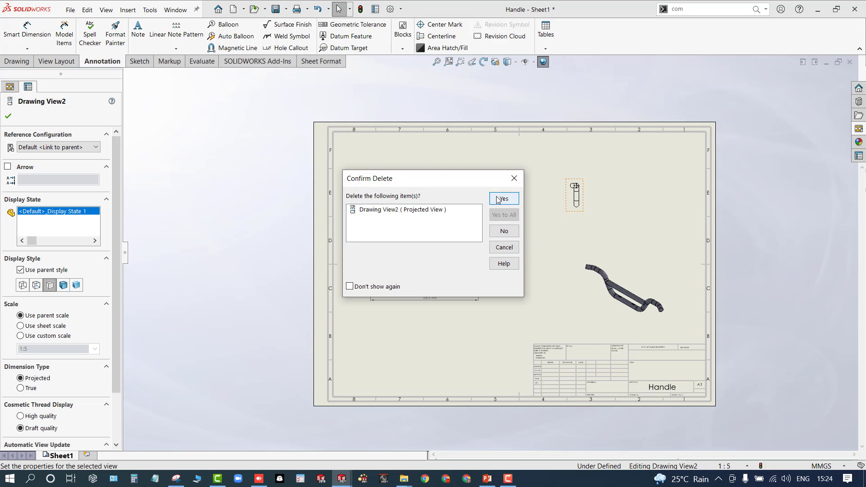
pyautogui.click(498, 200)
pyautogui.scroll(-2, 516, 256)
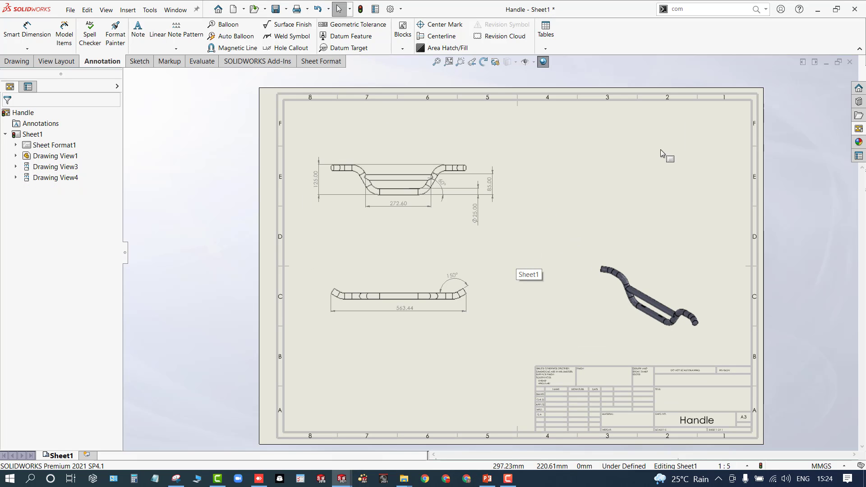
# - Place the Front view from the View Palette above the isometric view without adding projected views
pyautogui.click(618, 169)
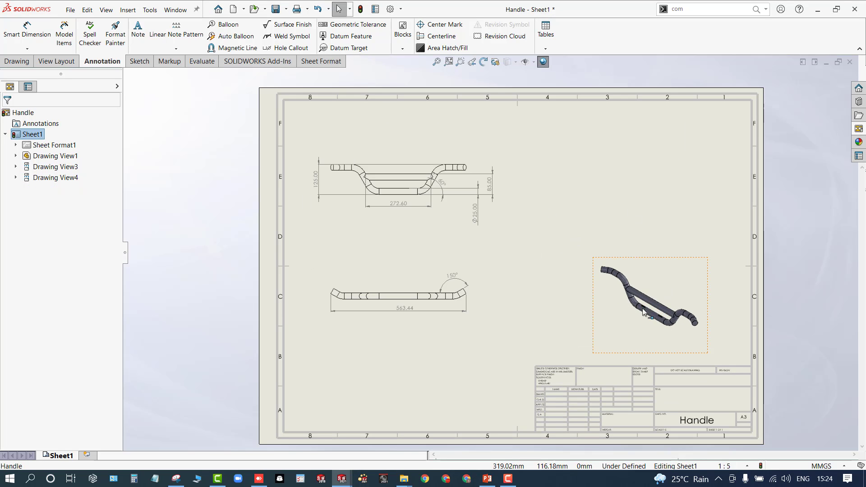
pyautogui.scroll(-6, 644, 311)
pyautogui.scroll(1, 482, 242)
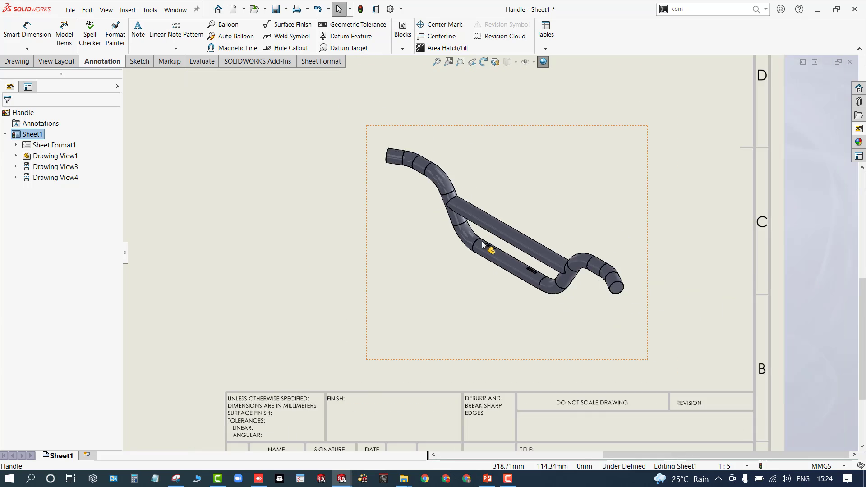
pyautogui.scroll(4, 482, 243)
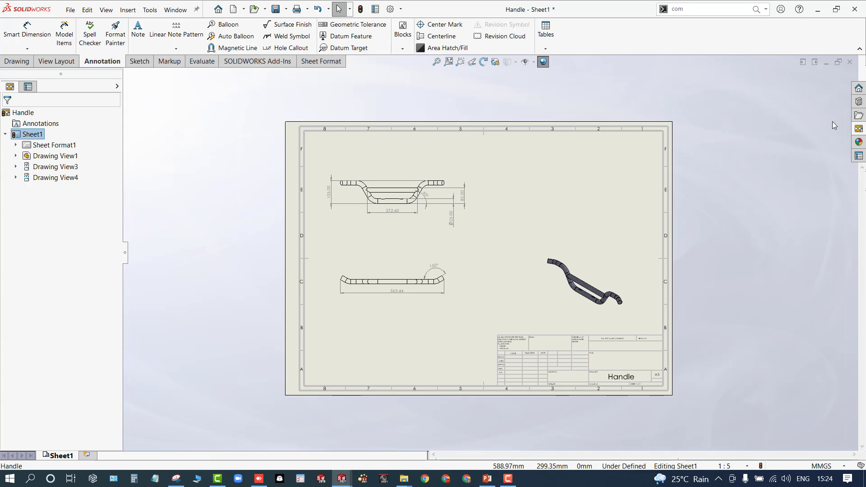
pyautogui.click(858, 129)
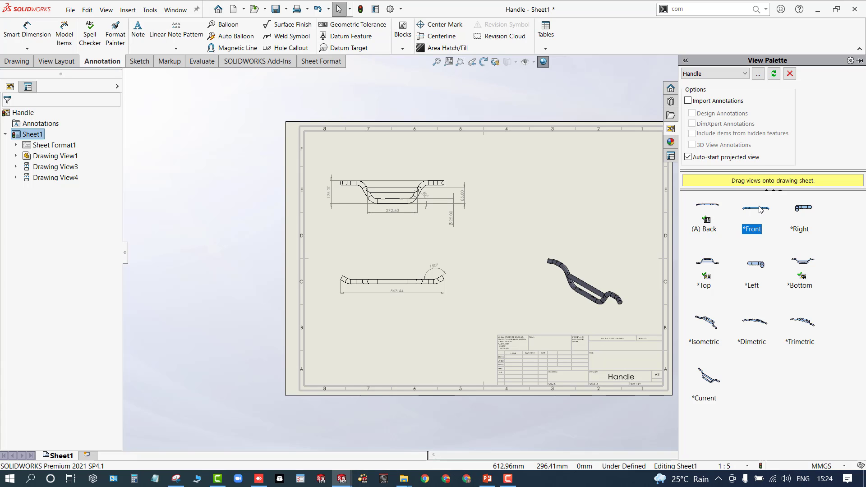
pyautogui.moveTo(760, 207); pyautogui.dragTo(564, 202)
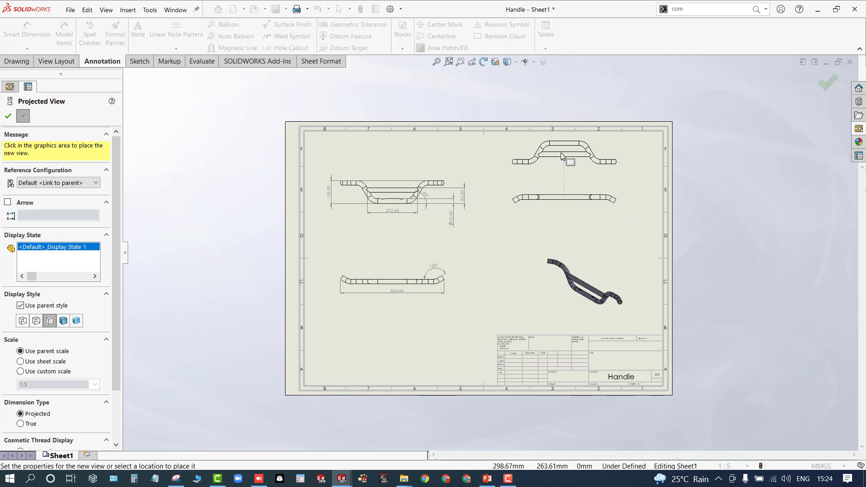
pyautogui.press('Escape')
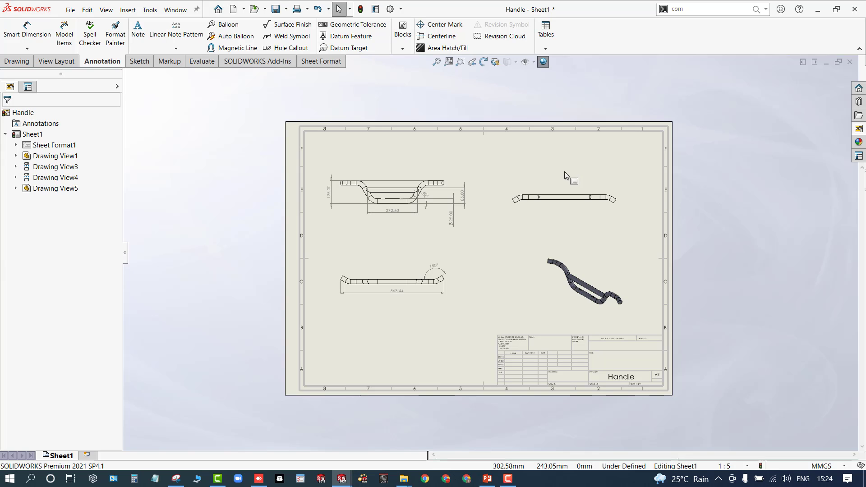
# - Delete the Front view placed above the isometric view
pyautogui.click(575, 201)
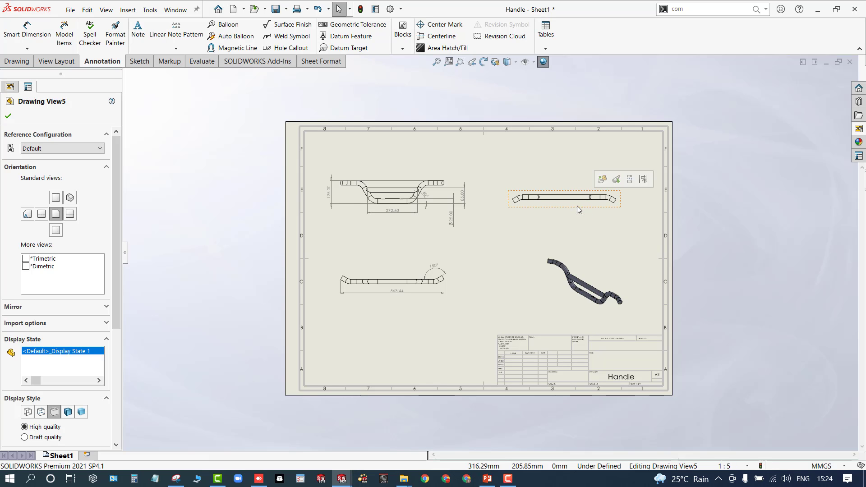
pyautogui.press('Delete')
pyautogui.click(504, 199)
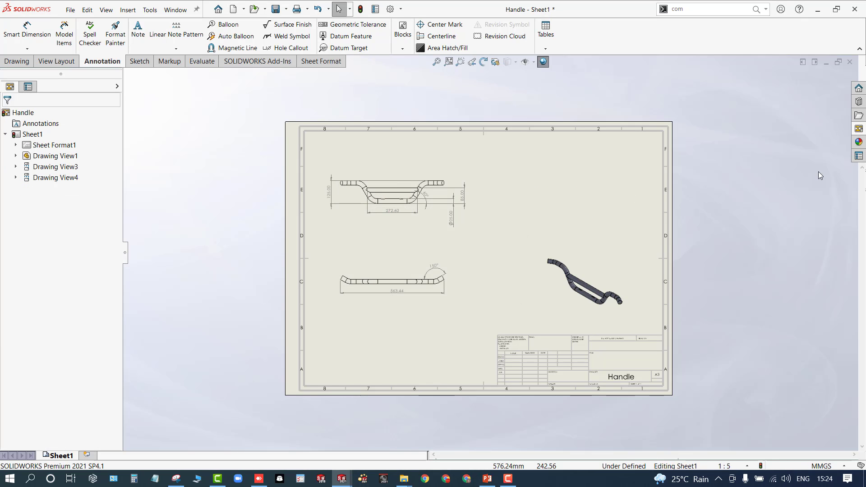
# - Place the Bottom view from the View Palette above the isometric view and add one projected view above it
pyautogui.click(858, 156)
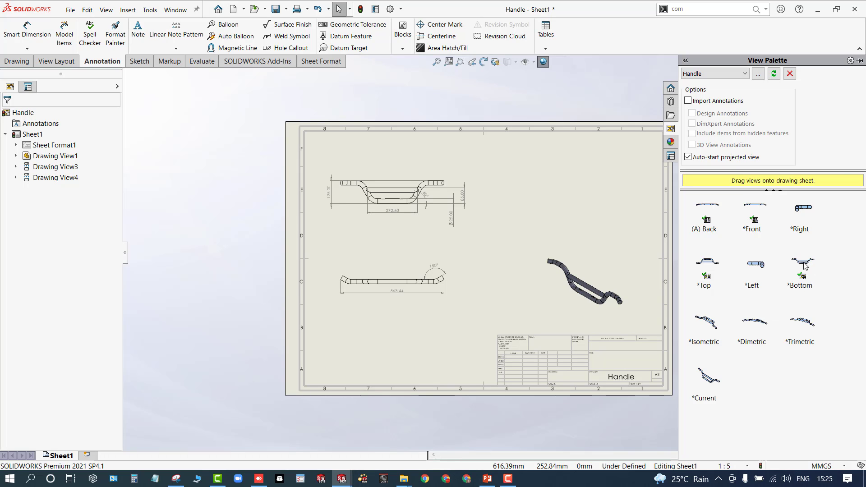
pyautogui.moveTo(372, 230)
pyautogui.mouseDown()
pyautogui.moveTo(393, 192)
pyautogui.moveTo(514, 192)
pyautogui.moveTo(561, 257)
pyautogui.moveTo(571, 187)
pyautogui.mouseUp()
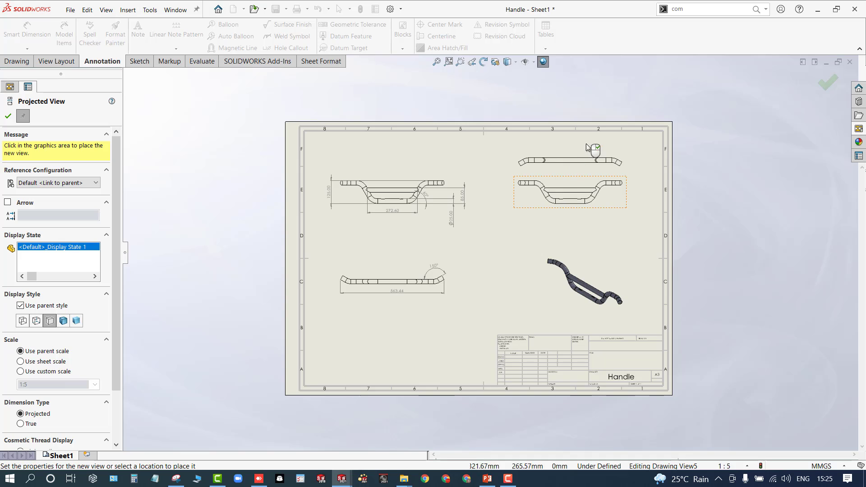
pyautogui.scroll(-3, 586, 147)
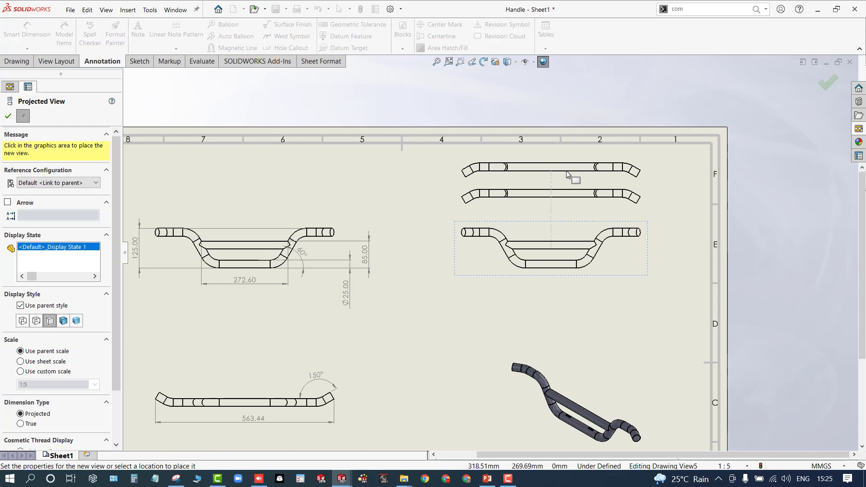
pyautogui.click(567, 174)
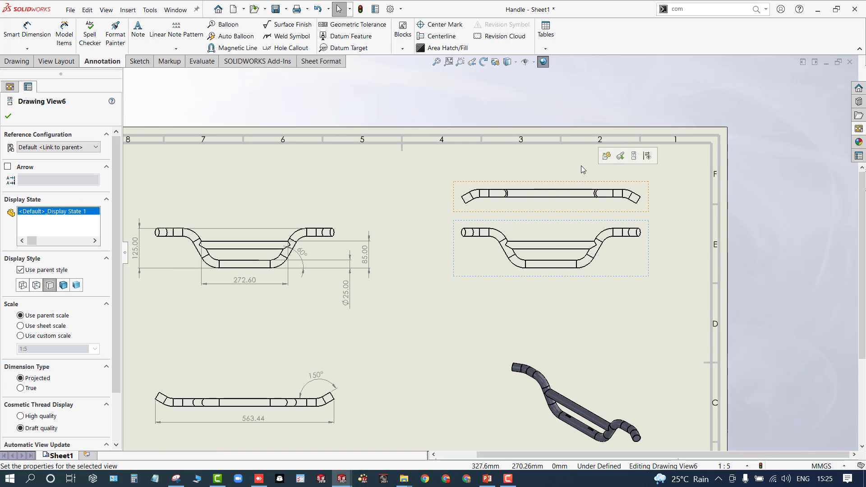
# - Set the display style of the new projected view to Hidden Lines Visible
pyautogui.click(515, 62)
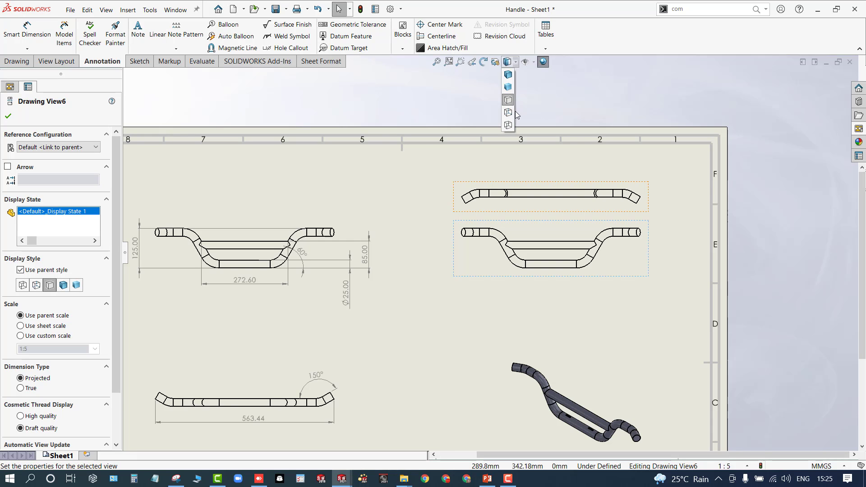
pyautogui.click(509, 113)
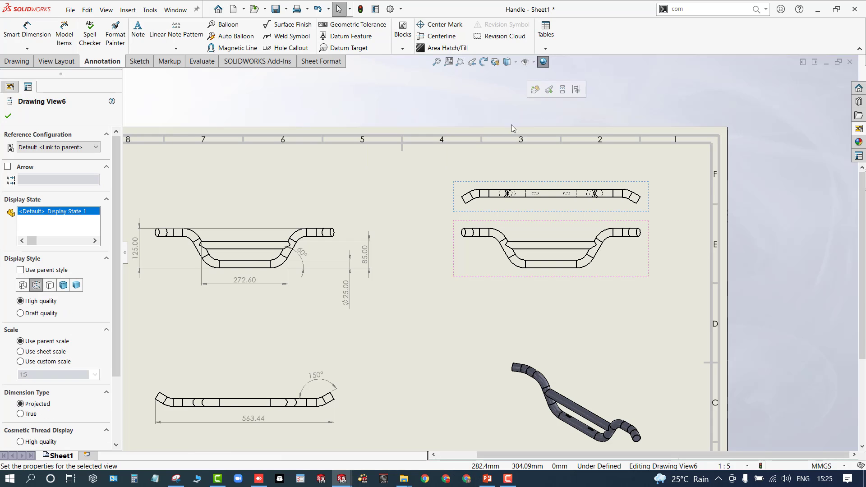
pyautogui.scroll(-1, 531, 219)
pyautogui.scroll(-2, 532, 221)
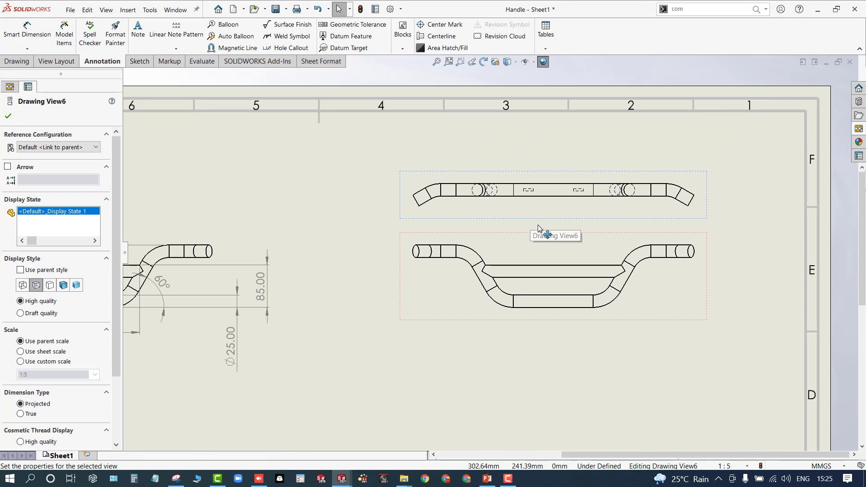
# - Delete the Bottom view while keeping the hidden-line projected view
pyautogui.click(512, 236)
pyautogui.press('Delete')
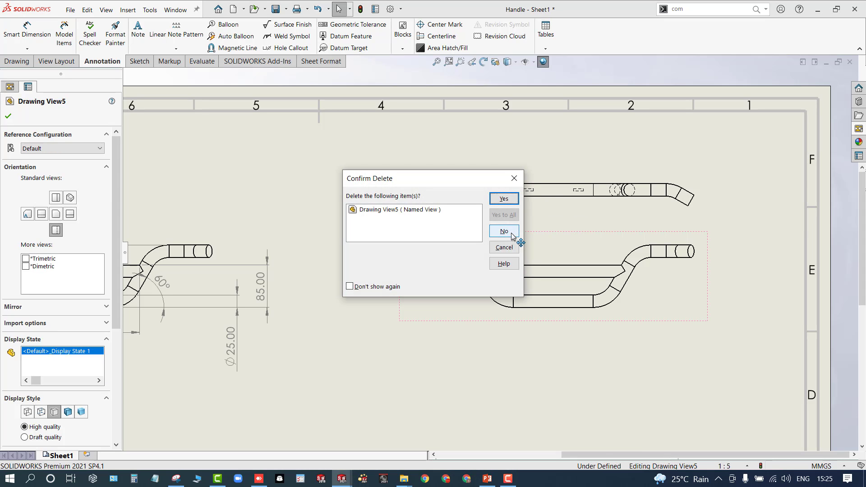
pyautogui.click(504, 198)
# - Move the hidden-line view down into the space left by the deleted Bottom view
pyautogui.moveTo(522, 226); pyautogui.dragTo(536, 301)
pyautogui.scroll(-1, 542, 298)
pyautogui.scroll(-2, 541, 289)
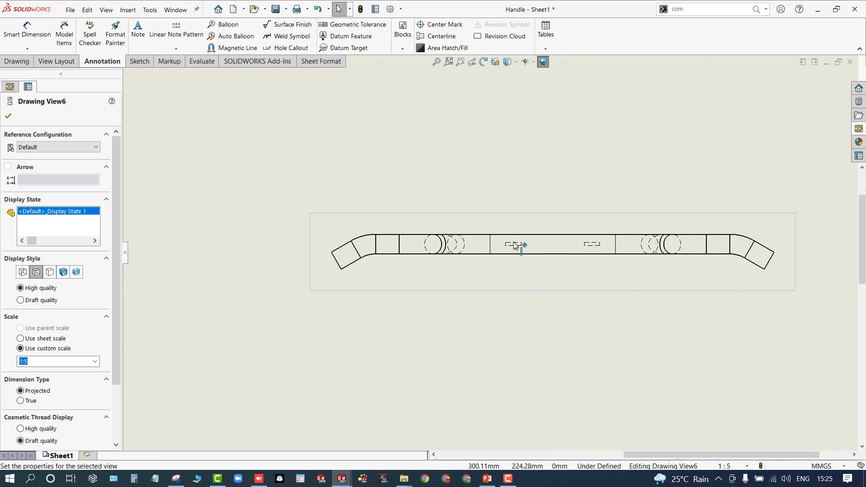
pyautogui.scroll(-3, 540, 255)
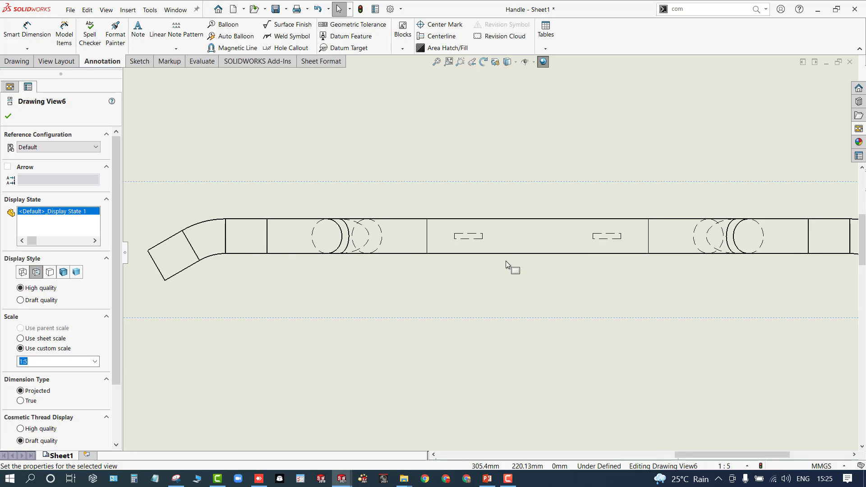
pyautogui.scroll(4, 505, 262)
pyautogui.click(463, 320)
pyautogui.scroll(3, 490, 280)
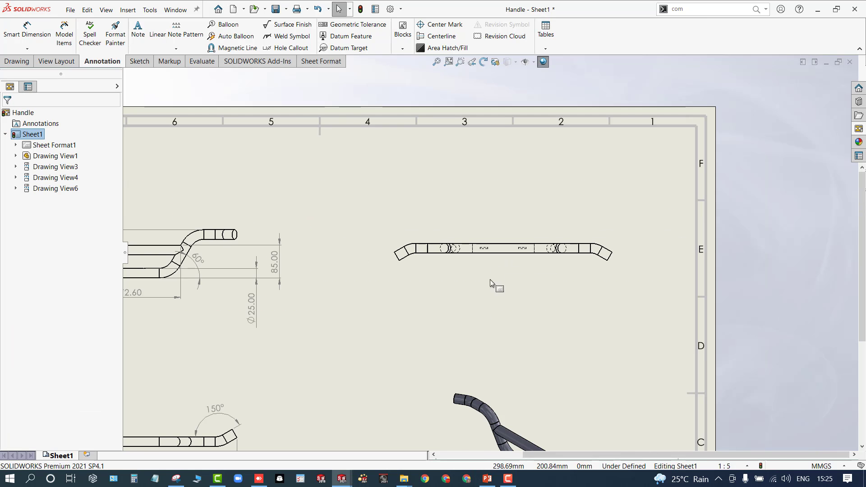
# - Create circular Detail View A around the hidden slots at the middle of the hidden-line view and place it just below that view
pyautogui.click(46, 62)
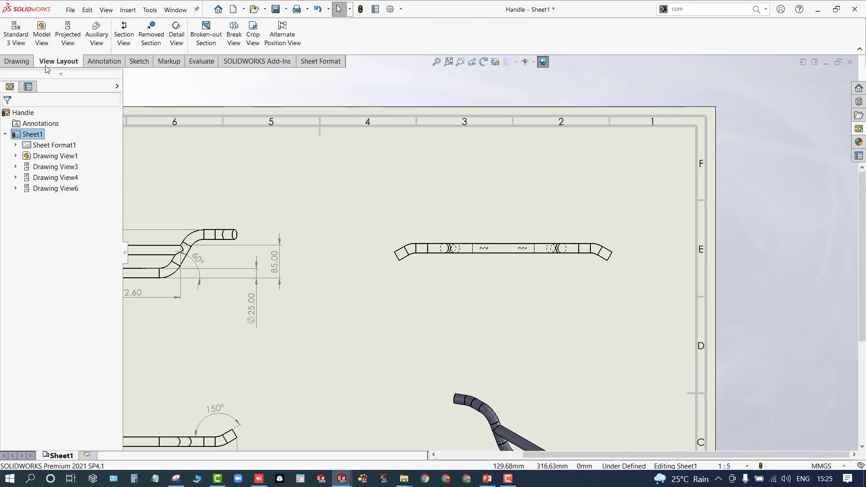
pyautogui.click(176, 32)
pyautogui.scroll(-3, 490, 230)
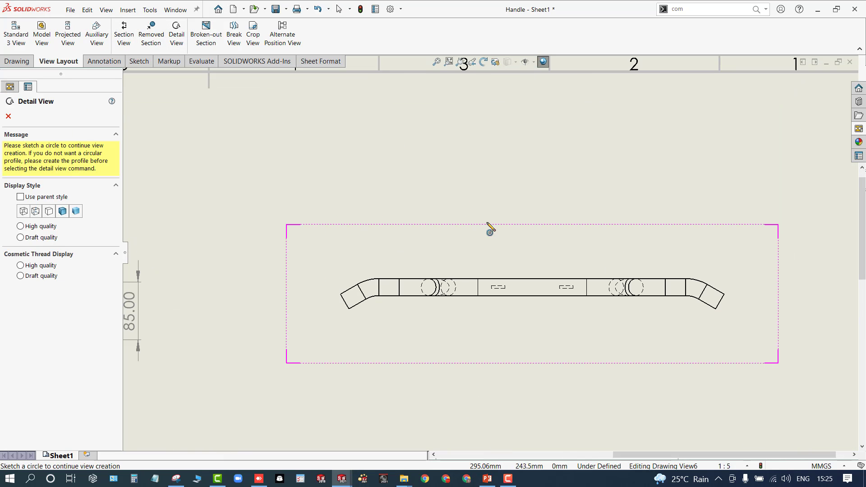
pyautogui.click(529, 287)
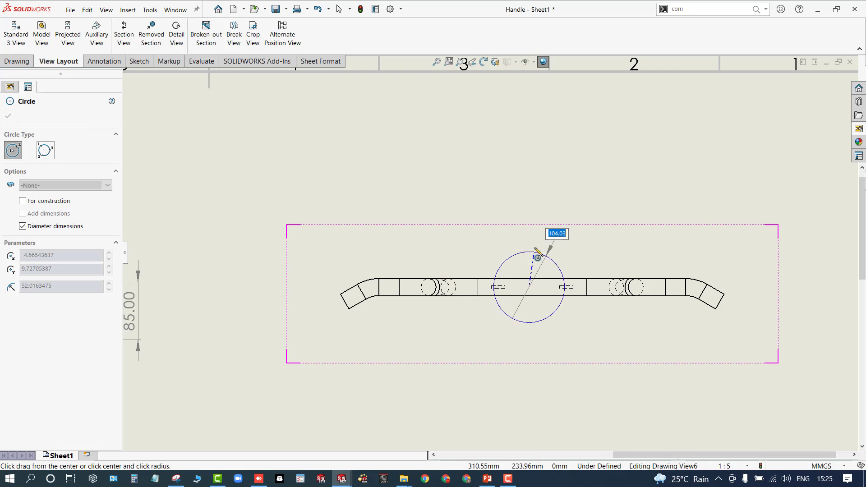
pyautogui.click(534, 240)
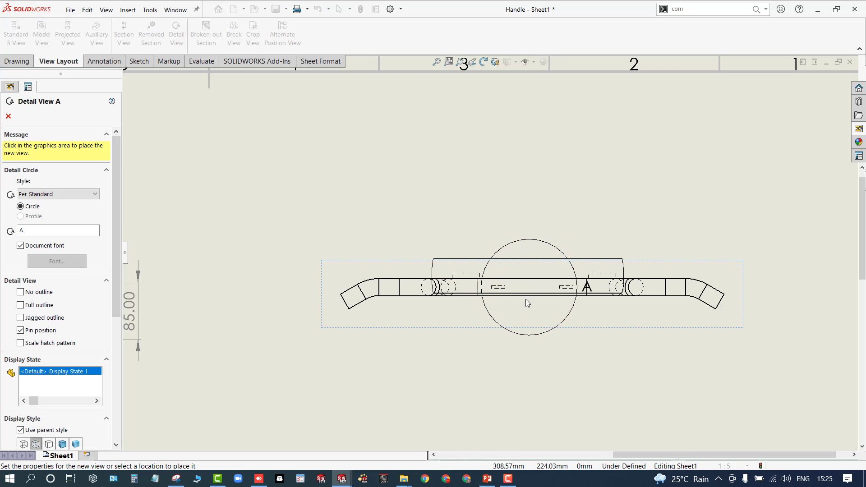
pyautogui.scroll(3, 527, 408)
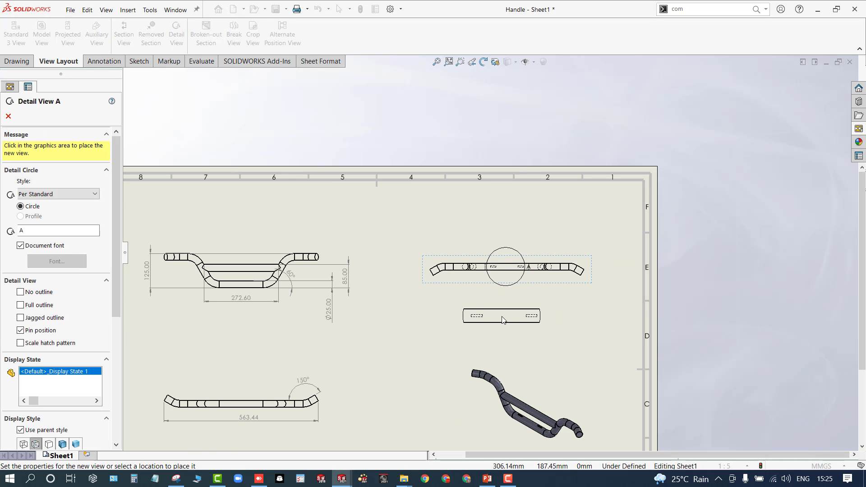
pyautogui.click(504, 321)
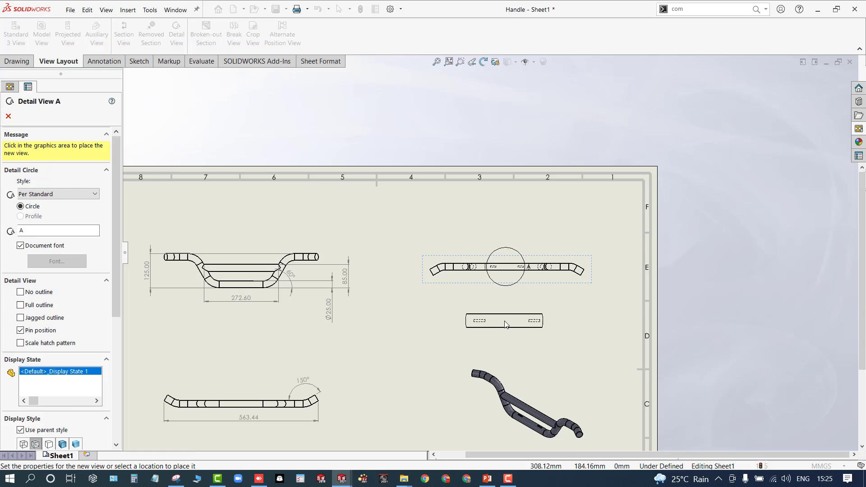
pyautogui.click(406, 356)
pyautogui.press('f')
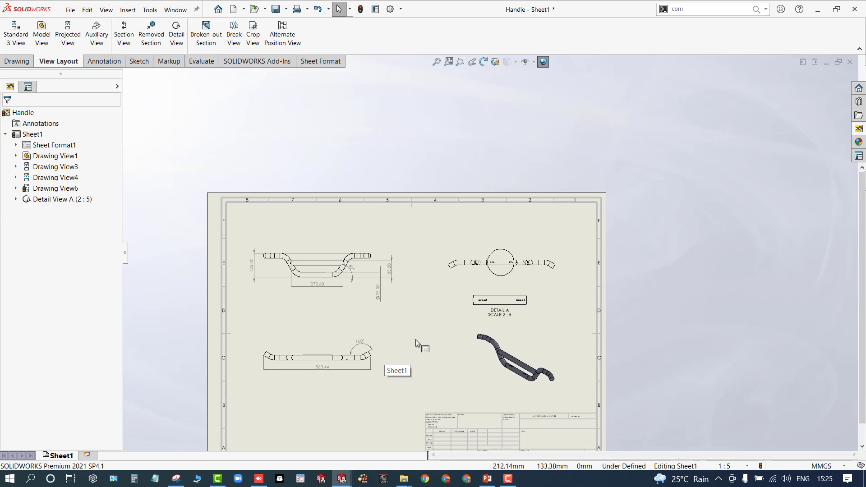
# - Dimension the length and the height of one hidden slot in Detail View A with Smart Dimension
pyautogui.scroll(-5, 489, 311)
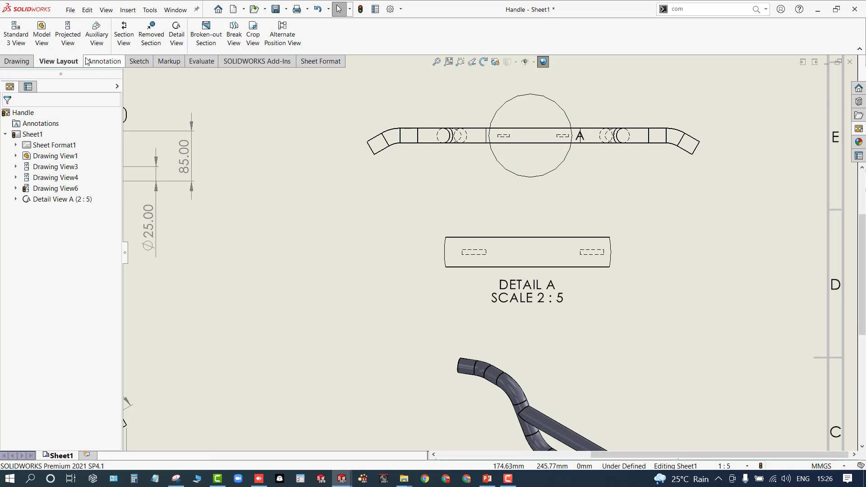
pyautogui.click(99, 62)
pyautogui.click(27, 29)
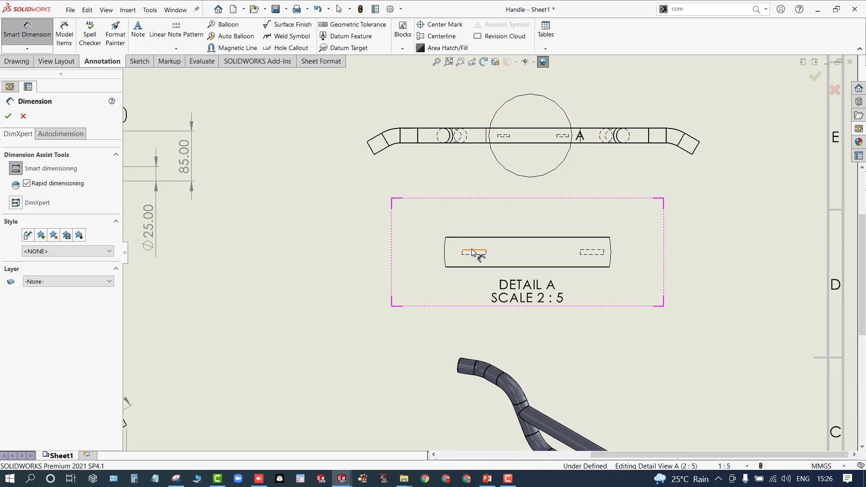
pyautogui.click(471, 249)
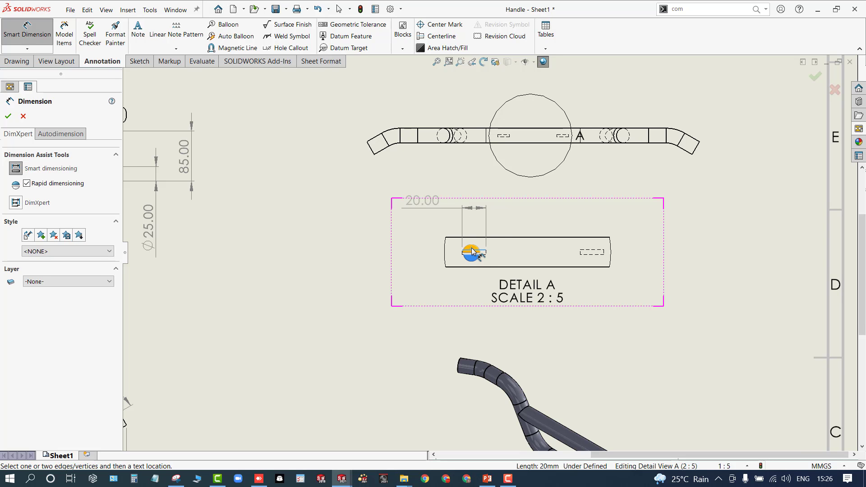
pyautogui.click(472, 249)
pyautogui.scroll(-6, 485, 247)
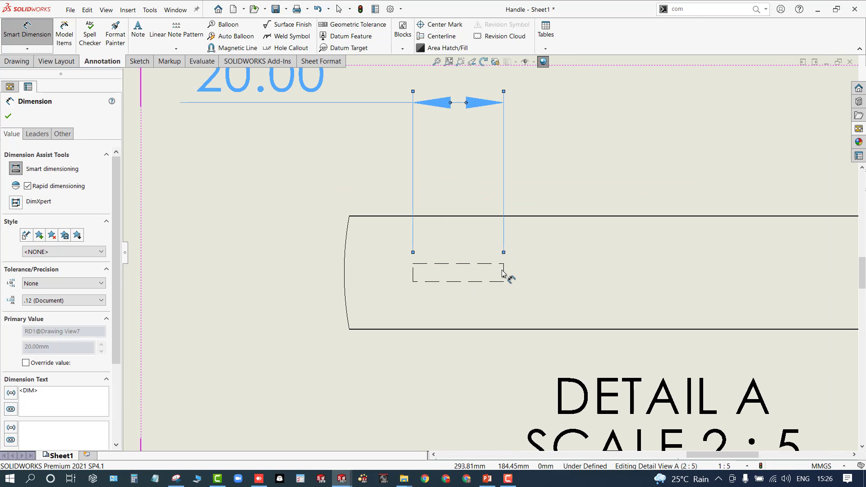
pyautogui.click(414, 276)
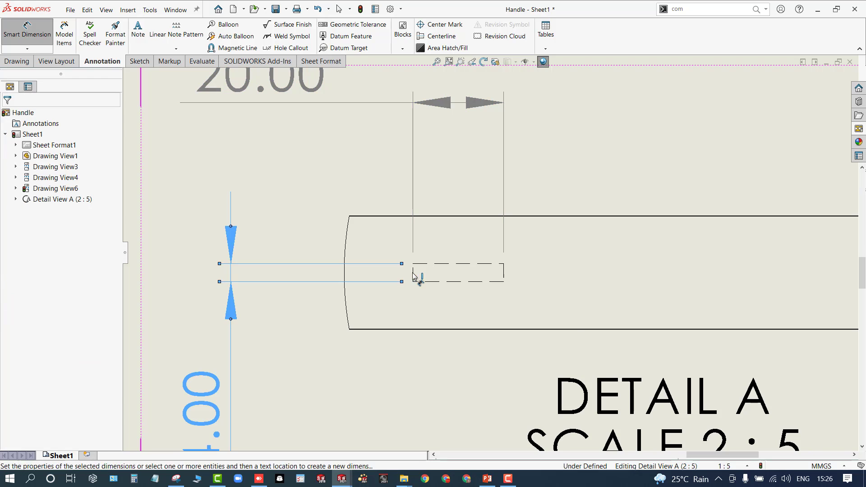
pyautogui.scroll(6, 413, 276)
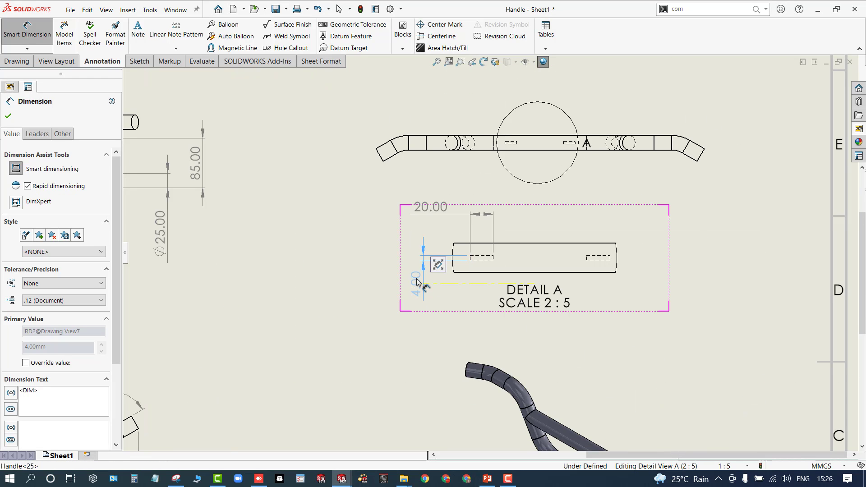
# - Finish dimensioning the slot in Detail View A and shift its height dimension slightly upward beside the view
pyautogui.click(417, 282)
pyautogui.press('Escape')
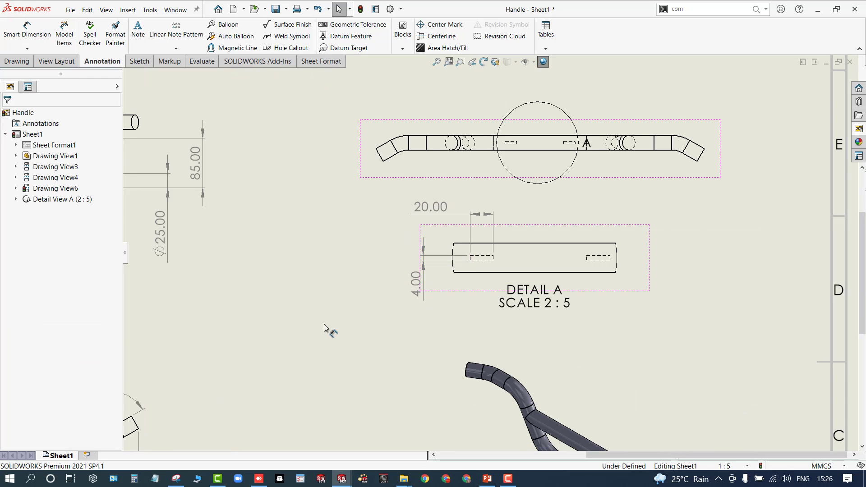
pyautogui.click(415, 279)
pyautogui.click(354, 311)
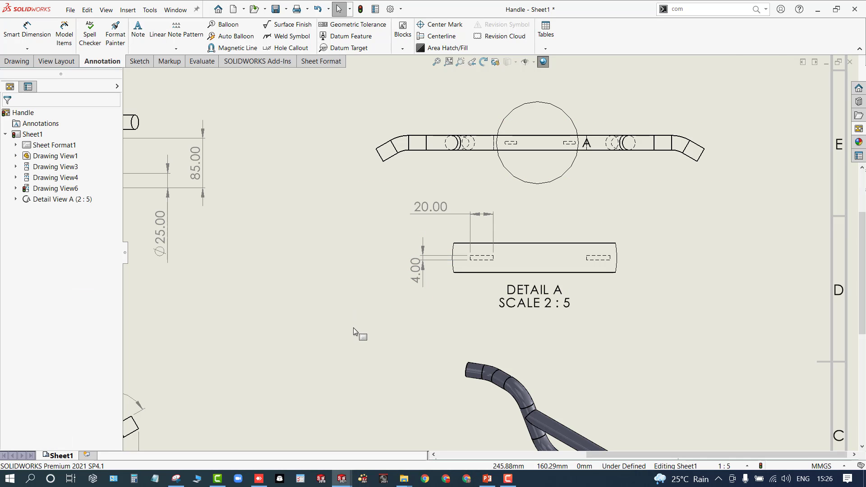
pyautogui.press('z')
pyautogui.press('z')
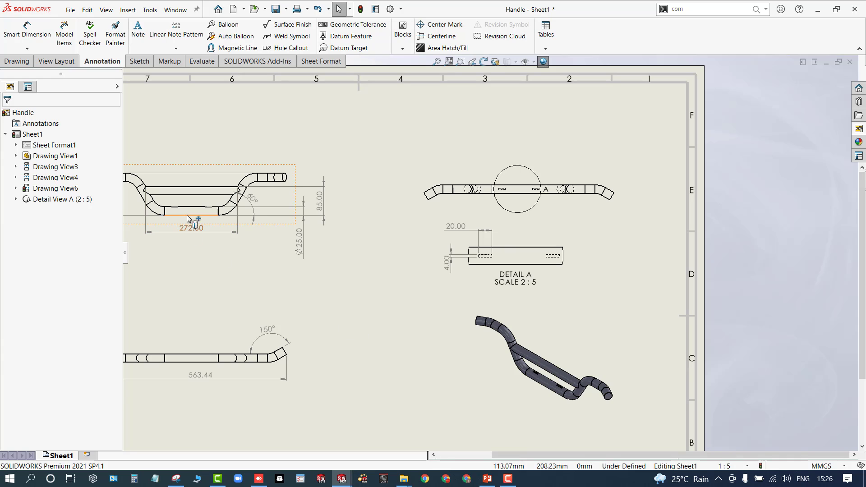
# - Set the main dimensioned handlebar view, Drawing View1, to Hidden Lines Visible so its slots are displayed
pyautogui.scroll(-8, 189, 218)
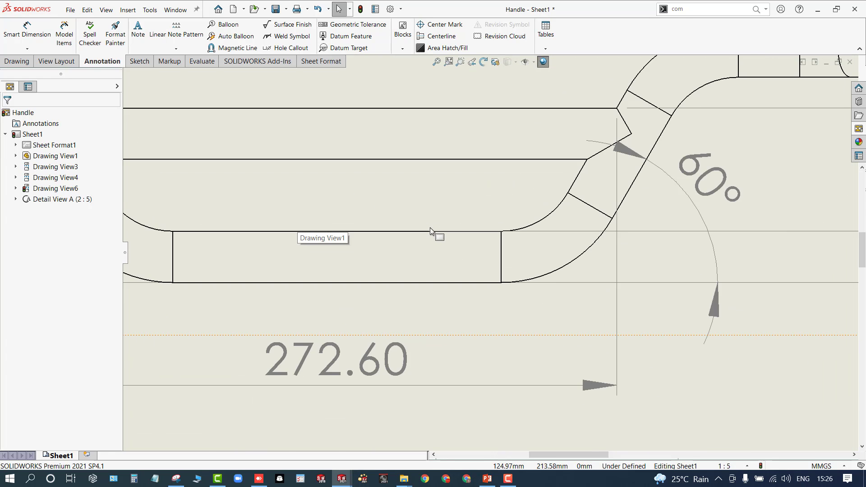
pyautogui.scroll(3, 460, 244)
pyautogui.scroll(5, 481, 271)
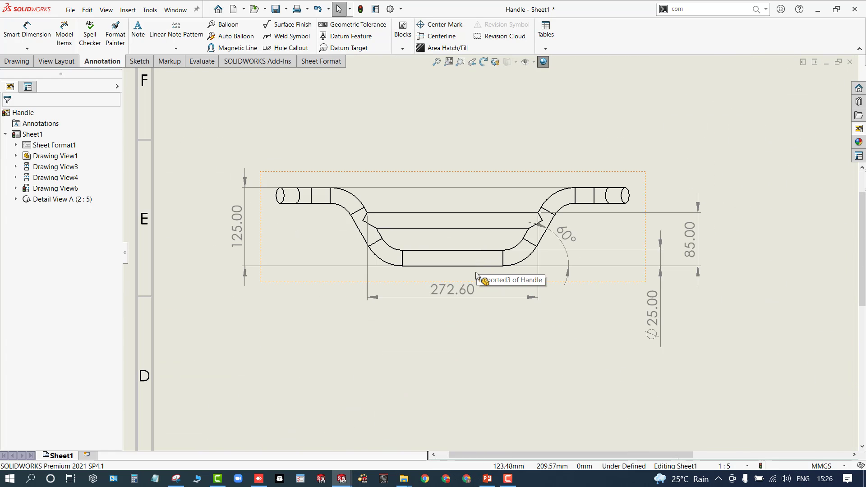
pyautogui.scroll(3, 476, 275)
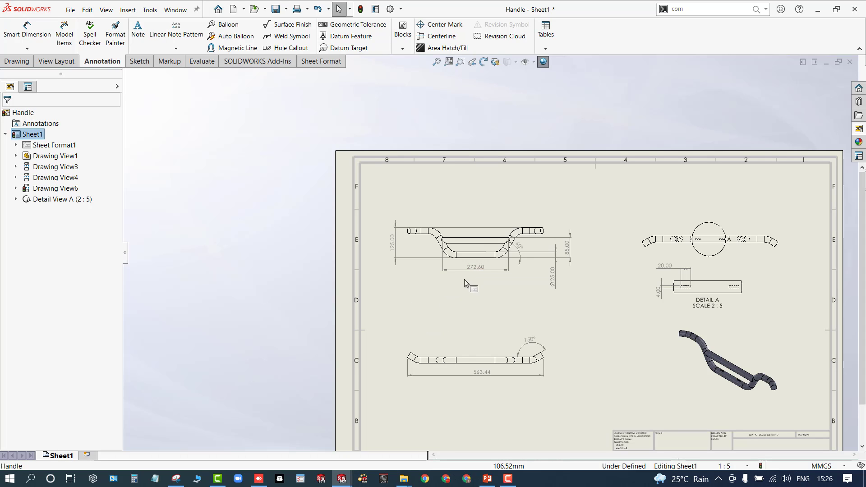
pyautogui.click(476, 223)
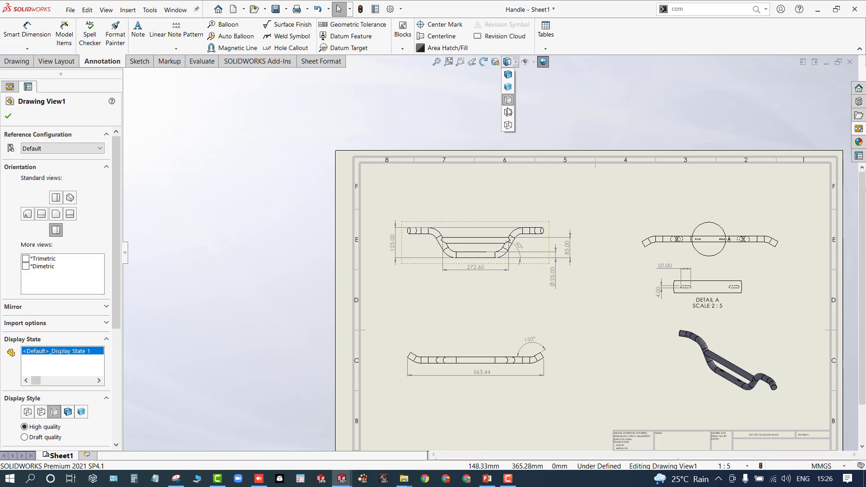
pyautogui.scroll(-3, 497, 225)
pyautogui.scroll(-4, 497, 246)
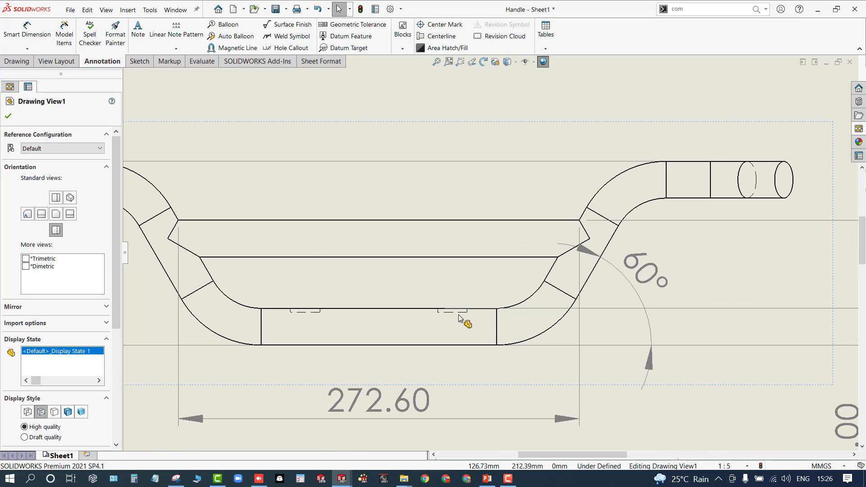
# - Dimension the depth of the right hidden slot in Drawing View1 with Smart Dimension, placing the value beside the handlebar's left bend
pyautogui.click(27, 30)
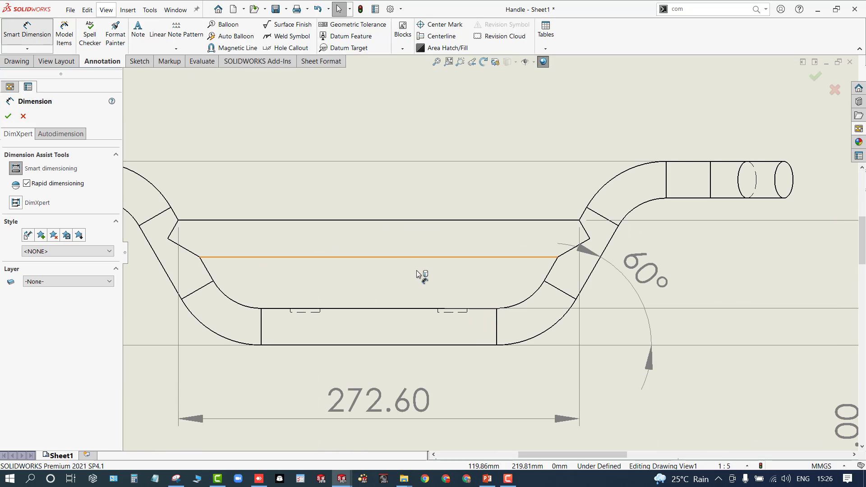
pyautogui.click(448, 312)
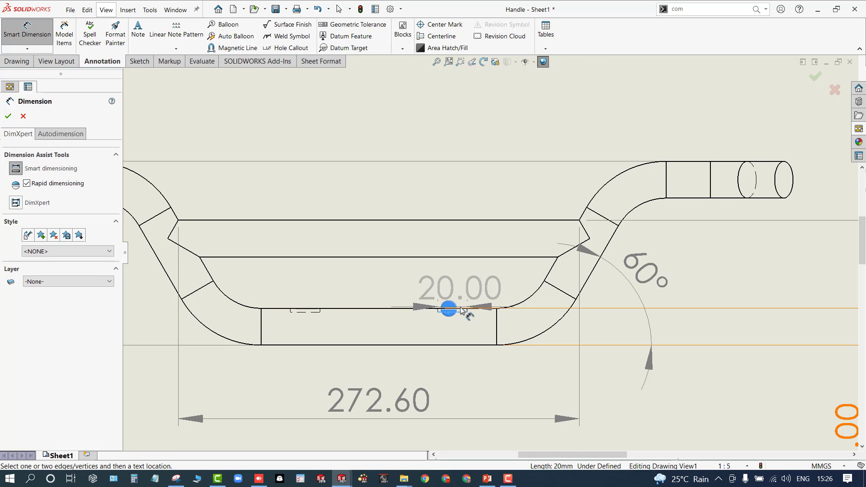
pyautogui.scroll(-2, 465, 310)
pyautogui.scroll(-3, 464, 311)
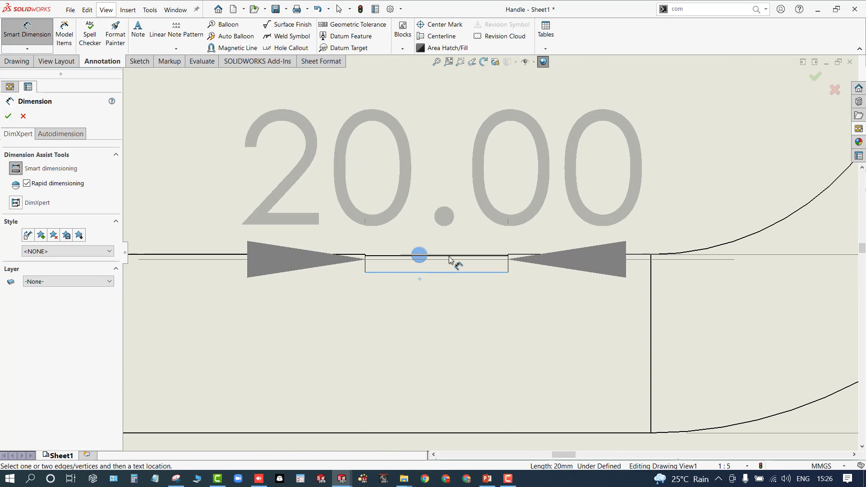
pyautogui.click(399, 270)
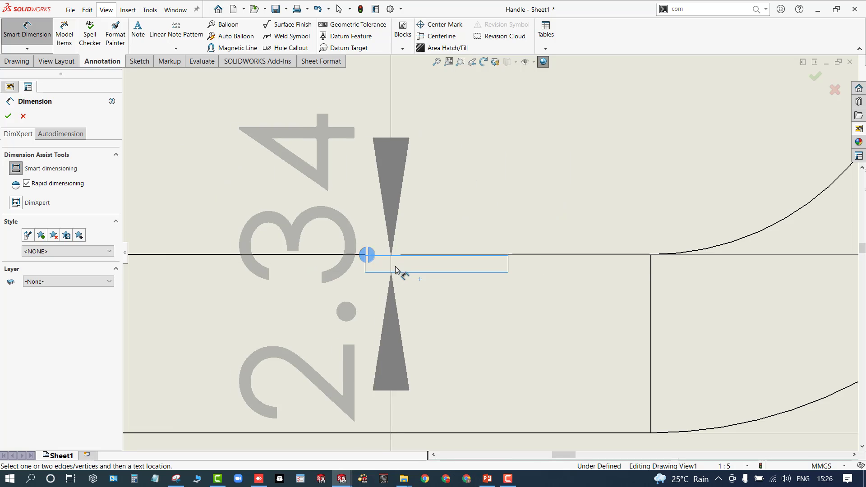
pyautogui.scroll(4, 398, 271)
pyautogui.scroll(1, 489, 254)
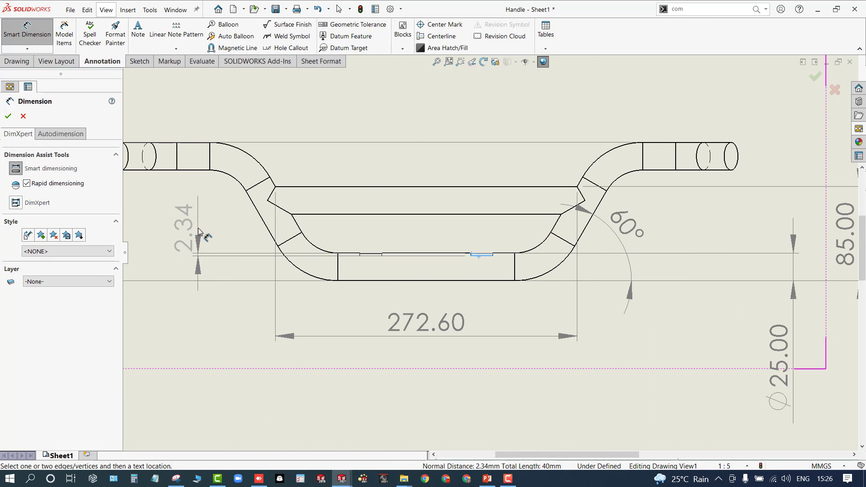
pyautogui.click(190, 253)
pyautogui.scroll(2, 265, 246)
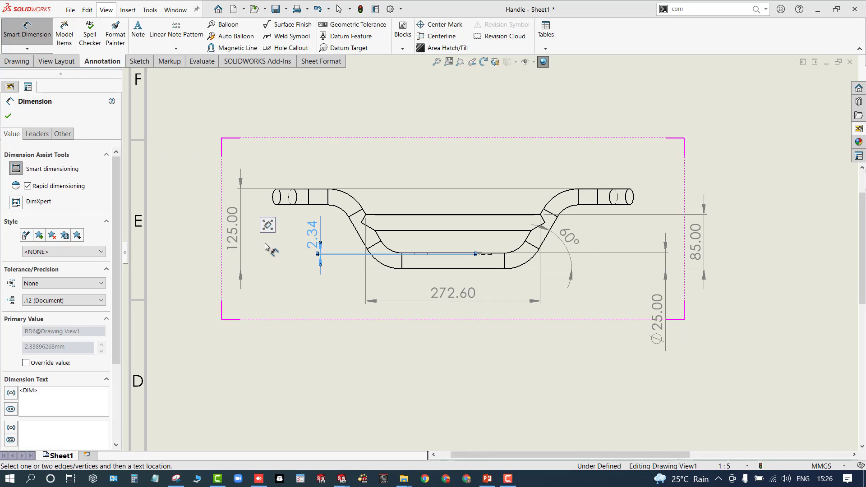
pyautogui.click(239, 353)
# - Examine the whole A3 sheet, checking the layout of its views, dimensions and title block
pyautogui.scroll(4, 239, 353)
pyautogui.scroll(1, 239, 352)
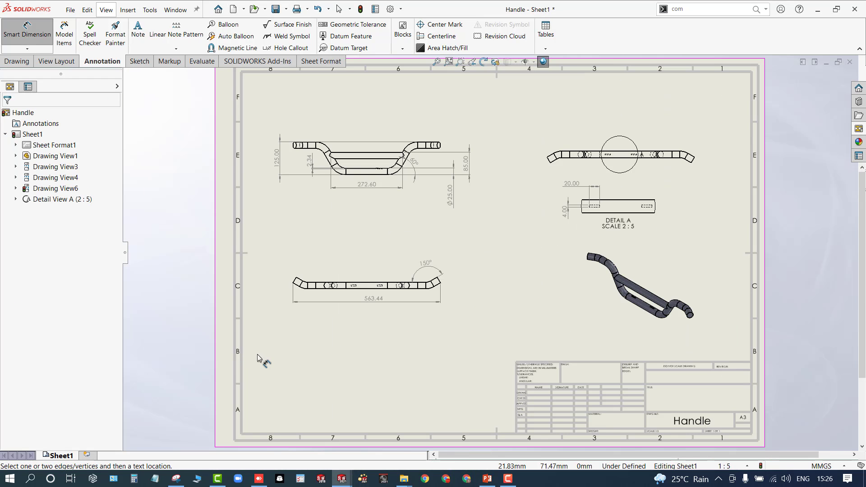
pyautogui.scroll(1, 316, 352)
pyautogui.scroll(1, 479, 318)
pyautogui.scroll(1, 494, 319)
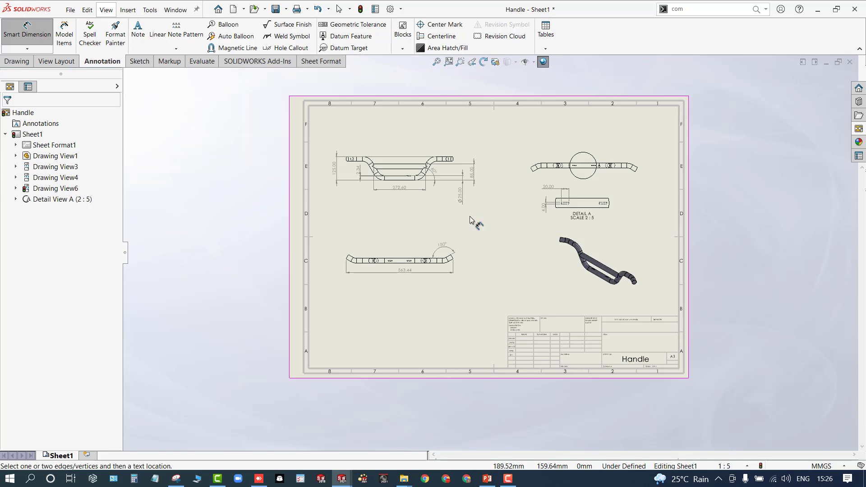
pyautogui.scroll(-1, 496, 139)
pyautogui.scroll(-1, 496, 248)
pyautogui.scroll(1, 496, 247)
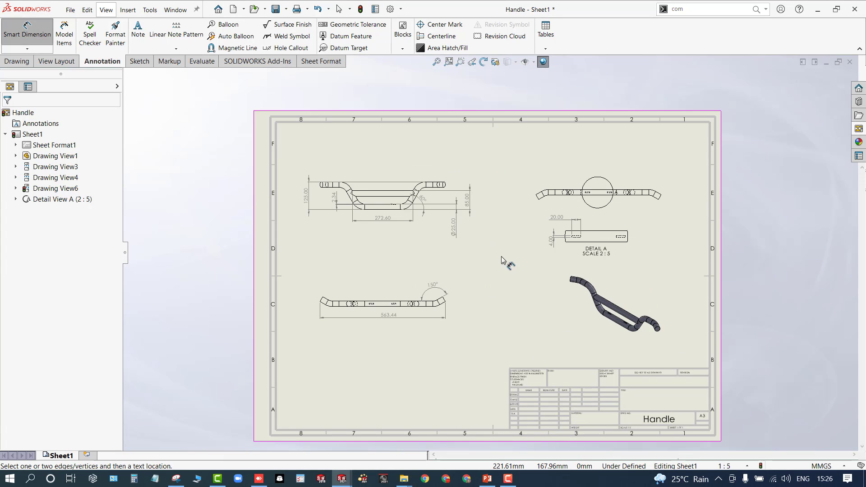
pyautogui.scroll(-1, 502, 292)
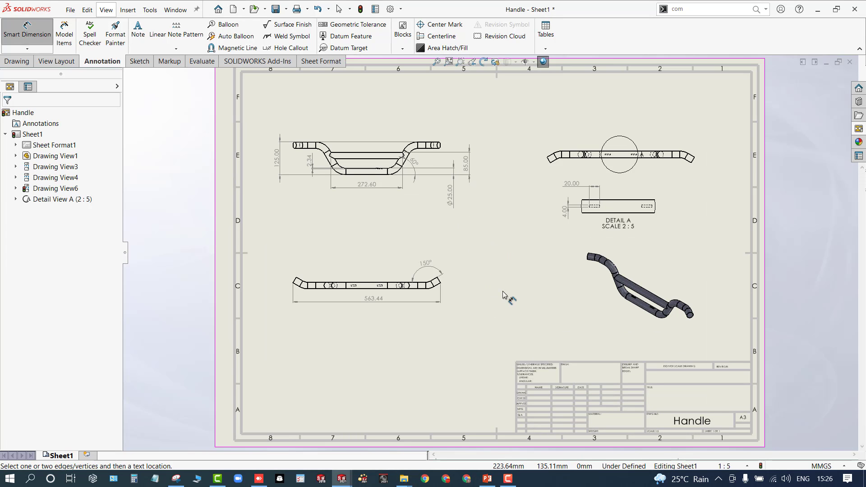
pyautogui.scroll(1, 504, 291)
pyautogui.scroll(-1, 590, 113)
pyautogui.scroll(1, 575, 133)
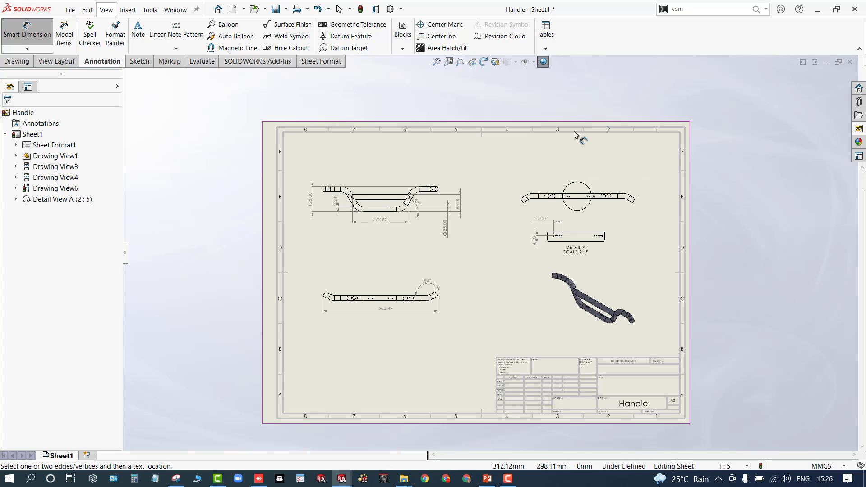
pyautogui.scroll(-1, 519, 264)
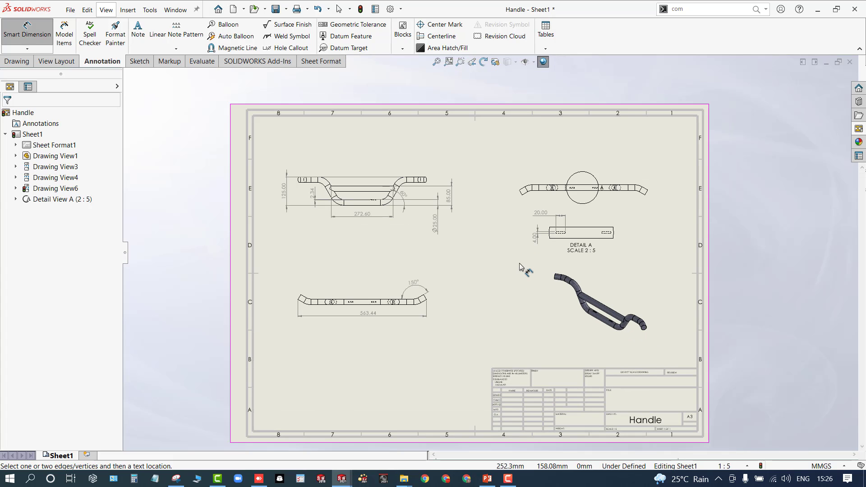
# - Save the drawing under the file name Handle as a SOLIDWORKS Drawing
pyautogui.click(276, 13)
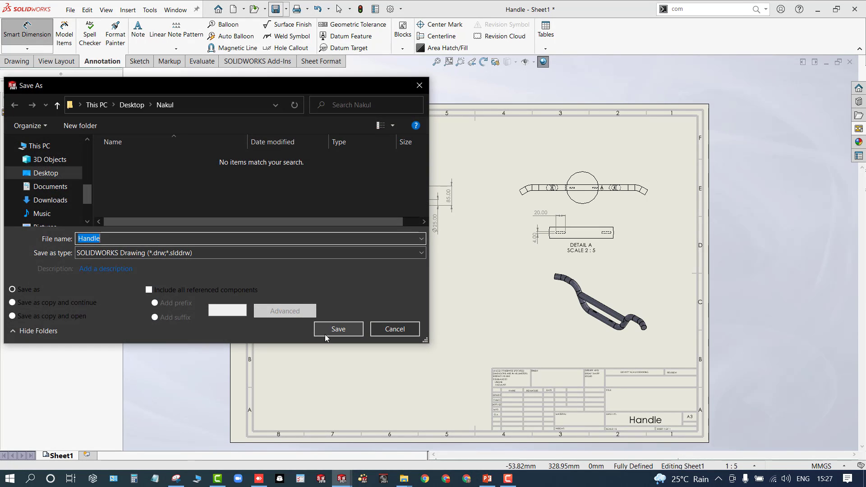
pyautogui.moveTo(200, 221); pyautogui.dragTo(215, 221)
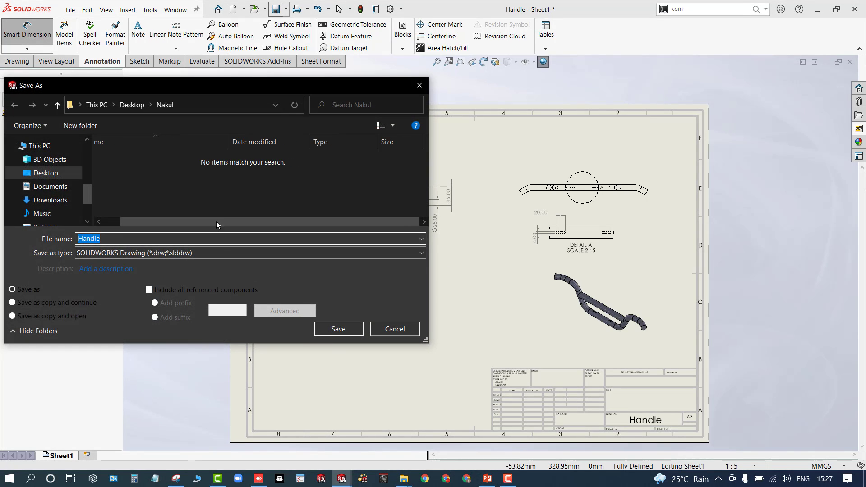
pyautogui.click(334, 327)
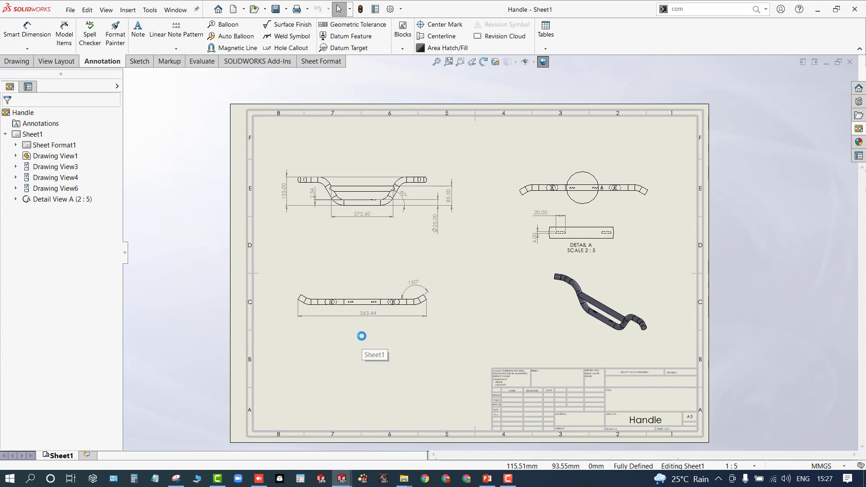
pyautogui.scroll(1, 432, 359)
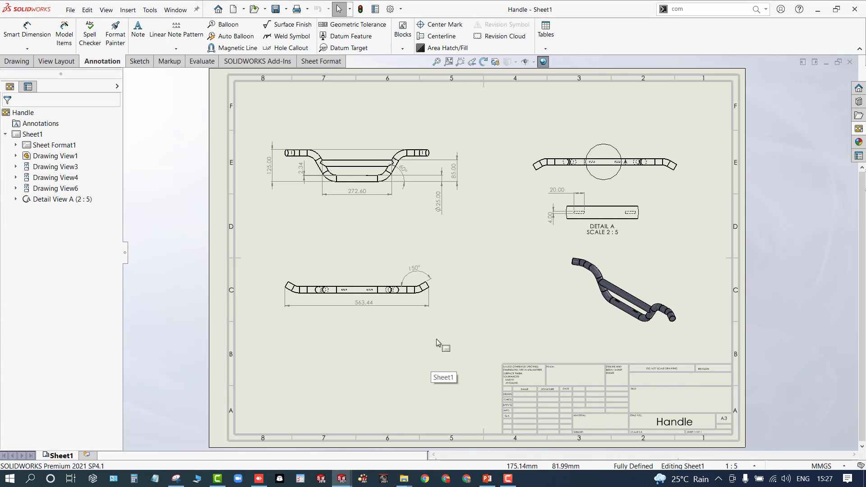
pyautogui.scroll(1, 471, 340)
pyautogui.scroll(-1, 516, 296)
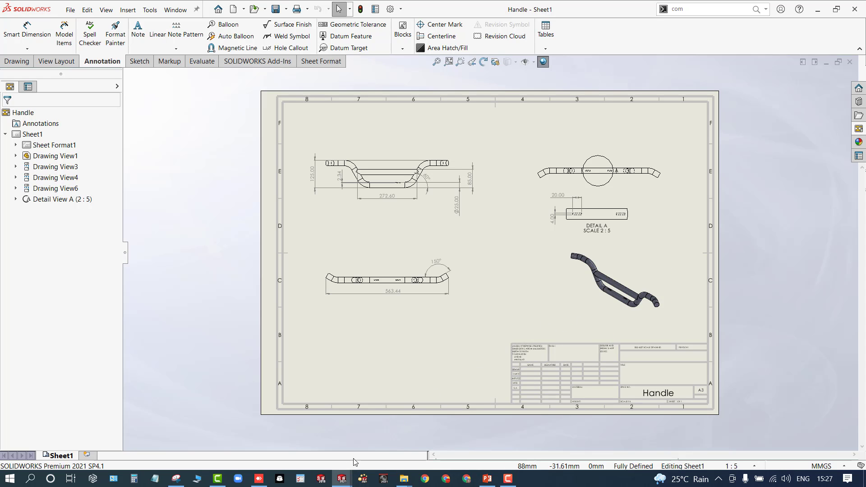
# - Switch to the Quad Bike assembly window and decline rebuilding the assembly
pyautogui.moveTo(343, 482)
pyautogui.click(163, 433)
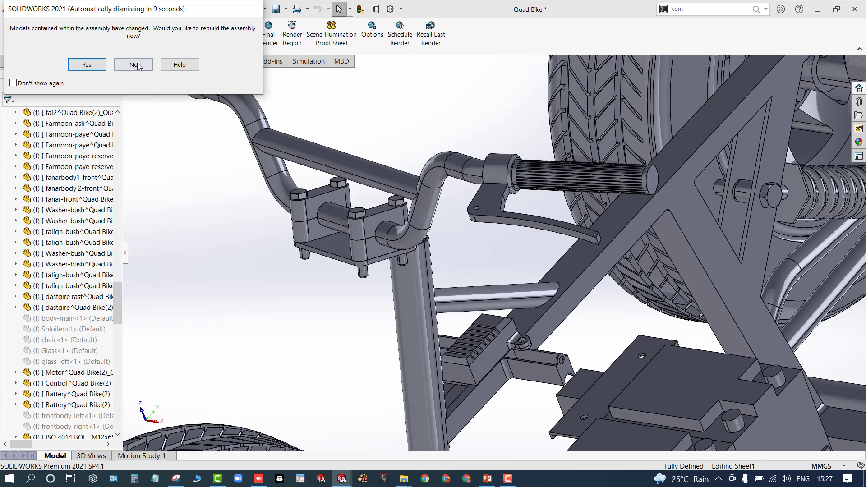
pyautogui.click(137, 64)
# - Examine the Quad Bike assembly from several angles, including the front suspension, handlebar mount, batteries and rear shock absorber
pyautogui.scroll(6, 256, 297)
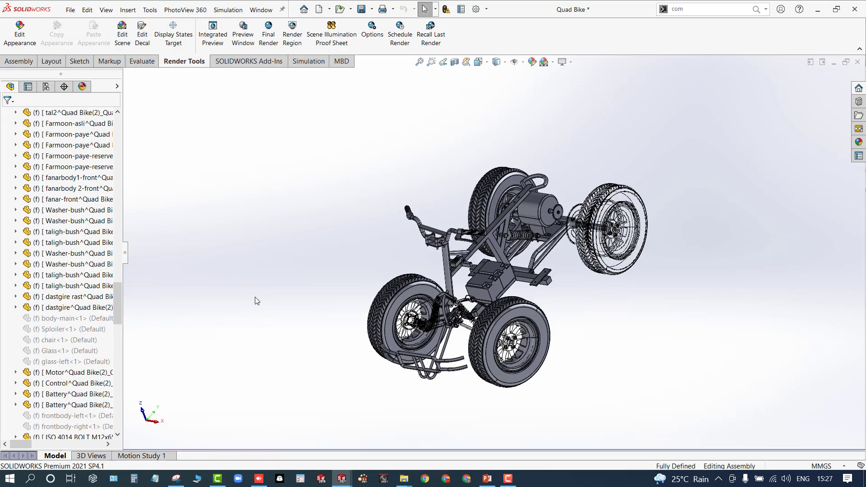
pyautogui.moveTo(255, 297); pyautogui.dragTo(489, 262, button='middle')
pyautogui.scroll(-8, 417, 369)
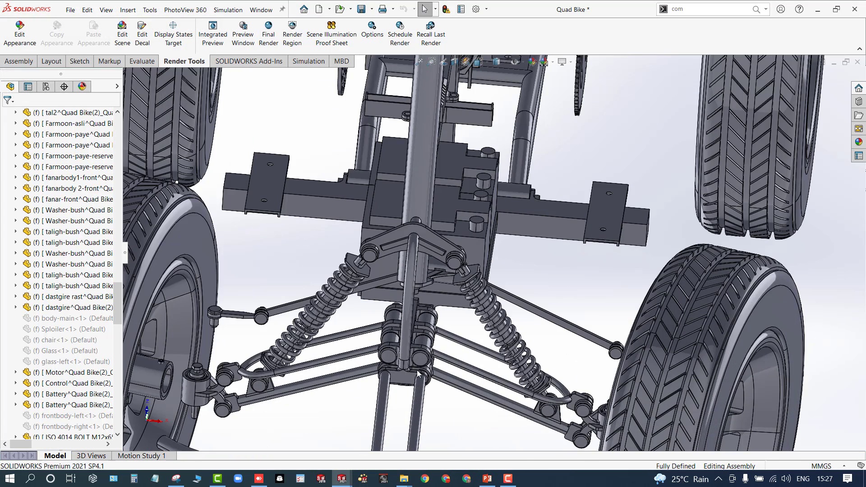
pyautogui.scroll(2, 336, 367)
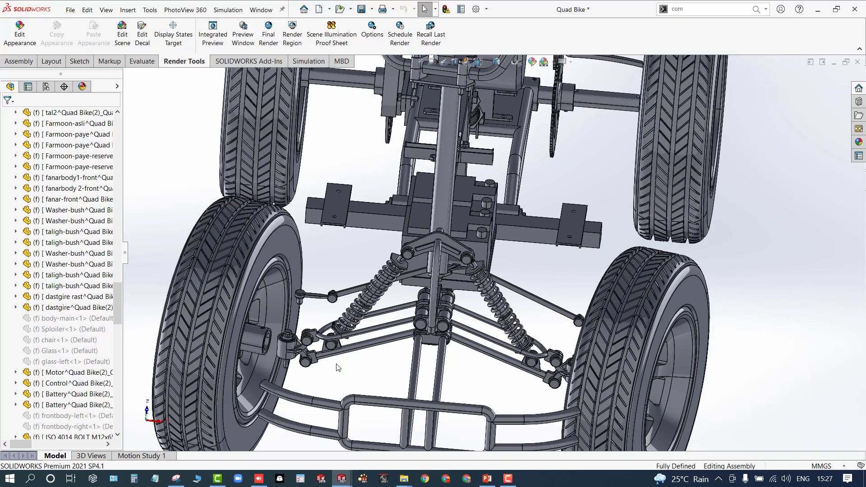
pyautogui.moveTo(339, 408); pyautogui.dragTo(251, 294, button='middle')
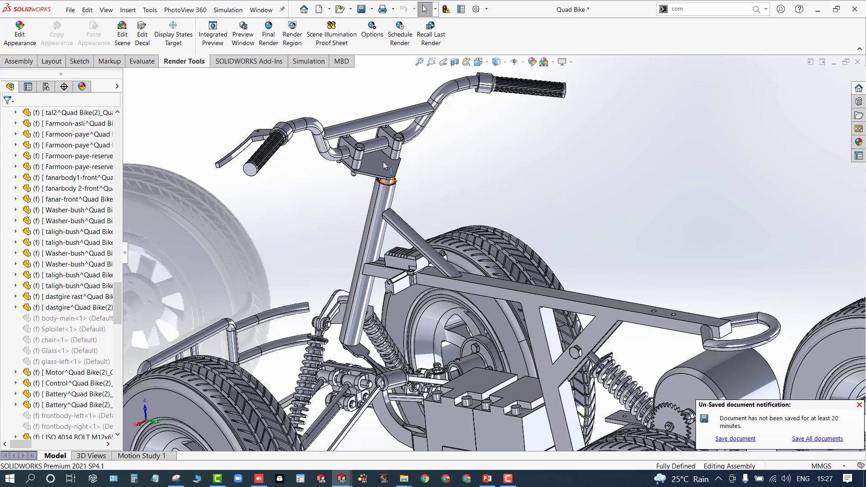
pyautogui.scroll(-3, 385, 181)
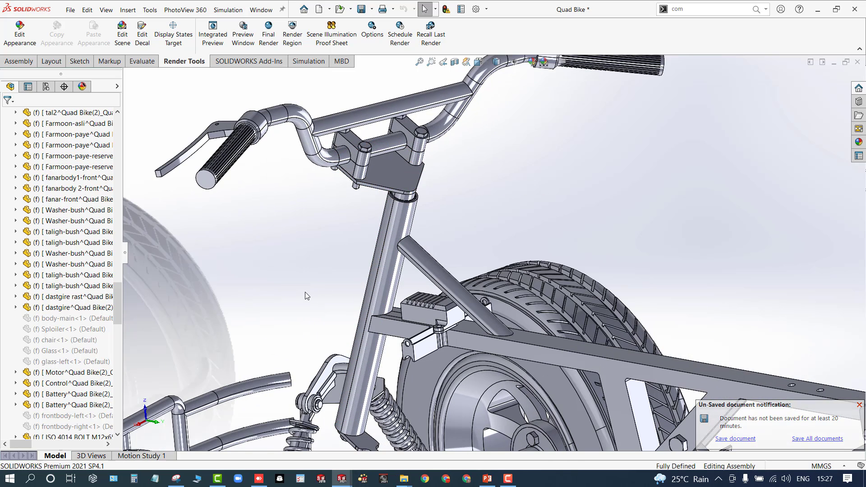
pyautogui.scroll(6, 304, 292)
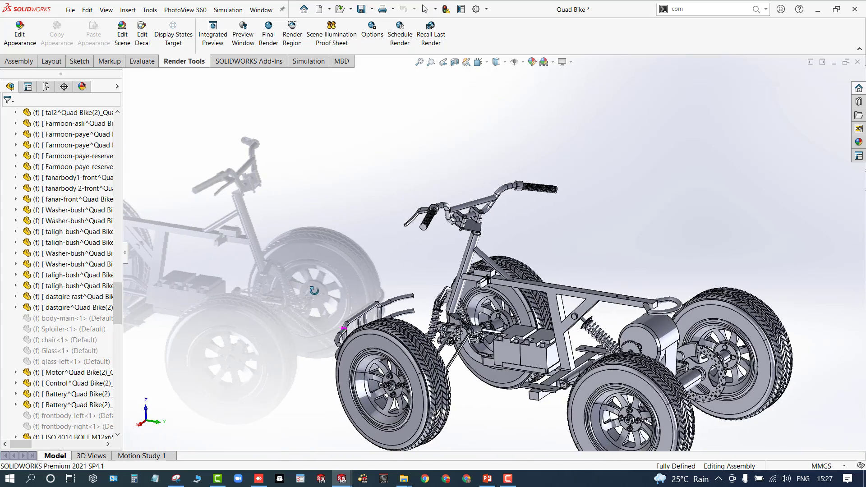
pyautogui.scroll(-3, 455, 287)
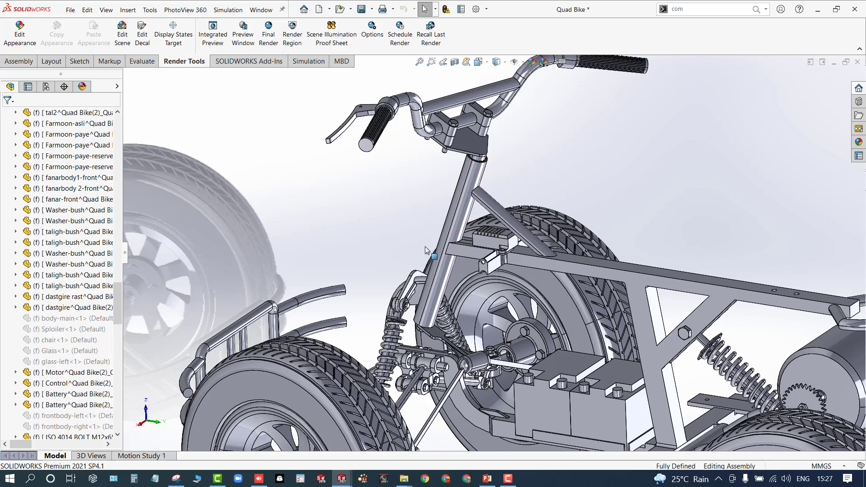
pyautogui.scroll(3, 379, 247)
pyautogui.scroll(-3, 594, 340)
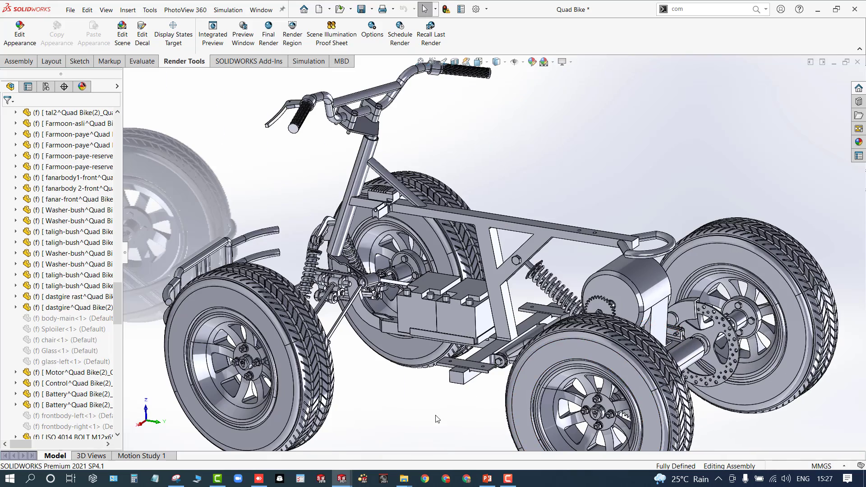
pyautogui.moveTo(460, 422)
pyautogui.mouseDown(button='middle')
pyautogui.moveTo(451, 460)
pyautogui.moveTo(421, 457)
pyautogui.moveTo(415, 437)
pyautogui.moveTo(492, 390)
pyautogui.moveTo(540, 379)
pyautogui.moveTo(532, 332)
pyautogui.mouseUp(button='middle')
pyautogui.scroll(-8, 532, 332)
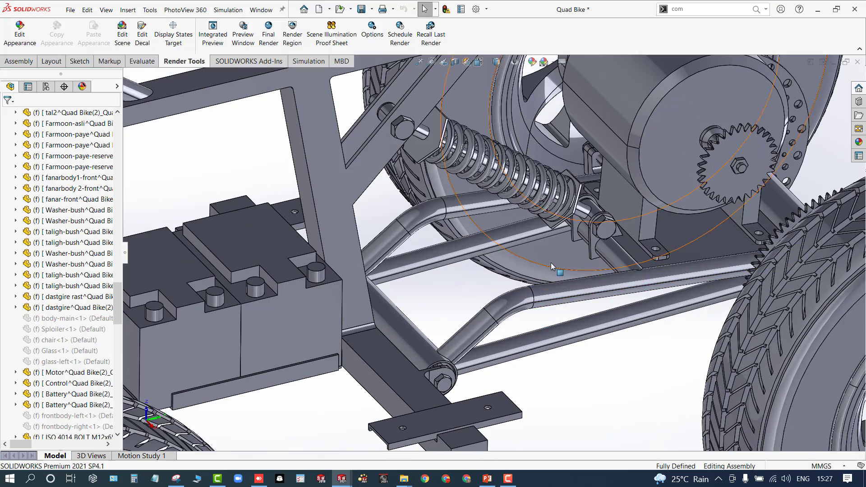
# - Examine the whole Quad Bike assembly, including the frame, rear suspension, motor drive sprockets, rear axle and brake disc
pyautogui.scroll(2, 426, 173)
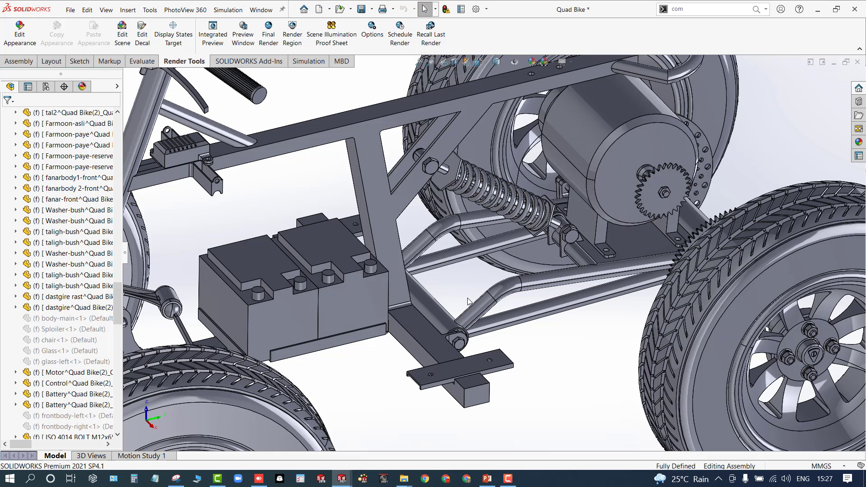
pyautogui.scroll(3, 469, 299)
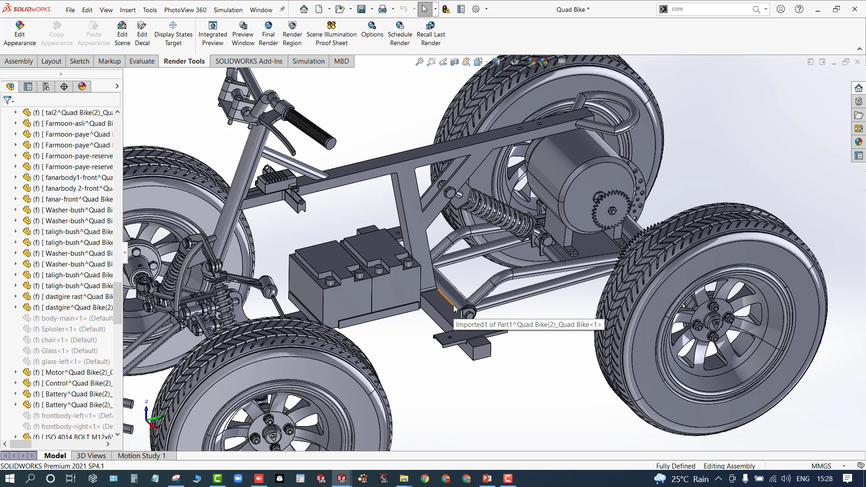
pyautogui.scroll(2, 454, 308)
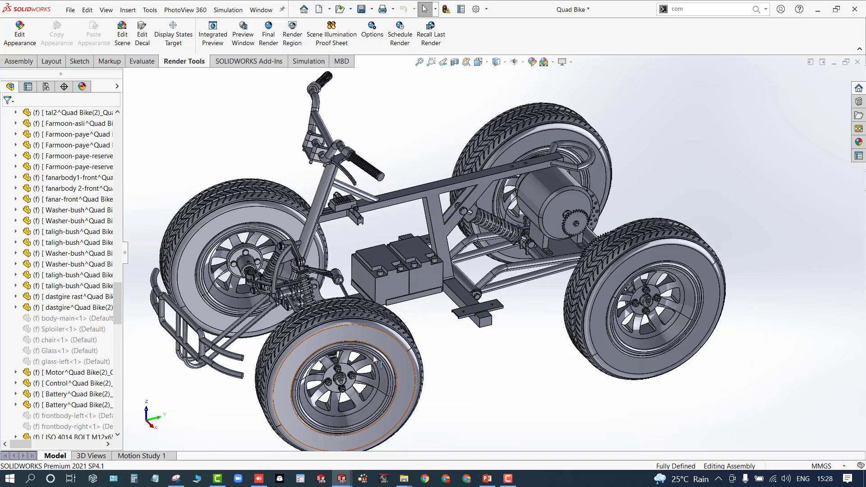
pyautogui.scroll(-2, 298, 383)
pyautogui.scroll(3, 298, 383)
pyautogui.moveTo(300, 378); pyautogui.dragTo(297, 344, button='middle')
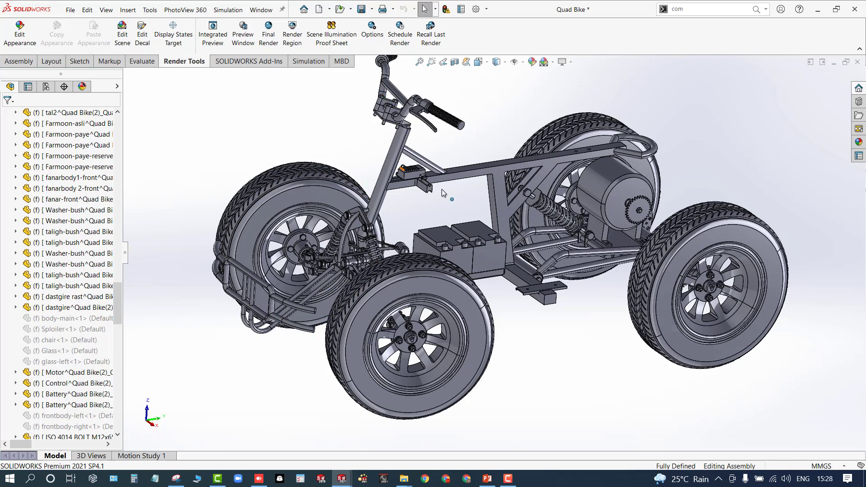
pyautogui.scroll(-6, 562, 203)
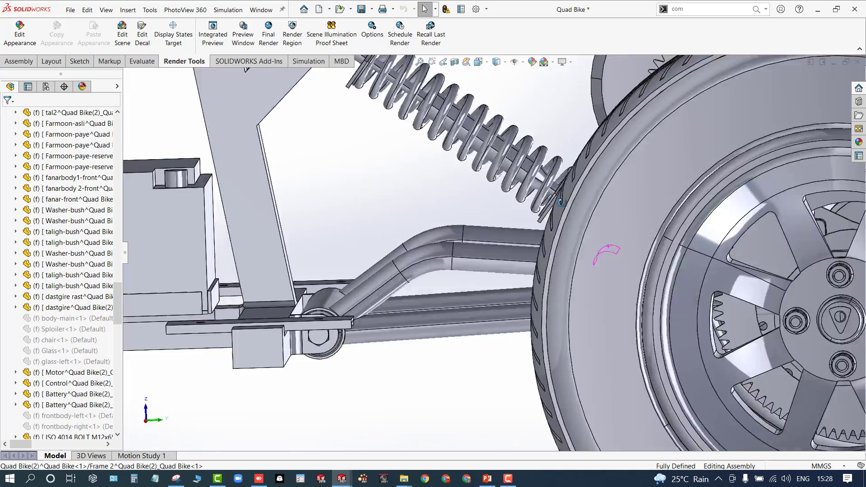
pyautogui.moveTo(562, 203); pyautogui.dragTo(507, 241, button='middle')
pyautogui.scroll(1, 508, 242)
pyautogui.scroll(-1, 708, 257)
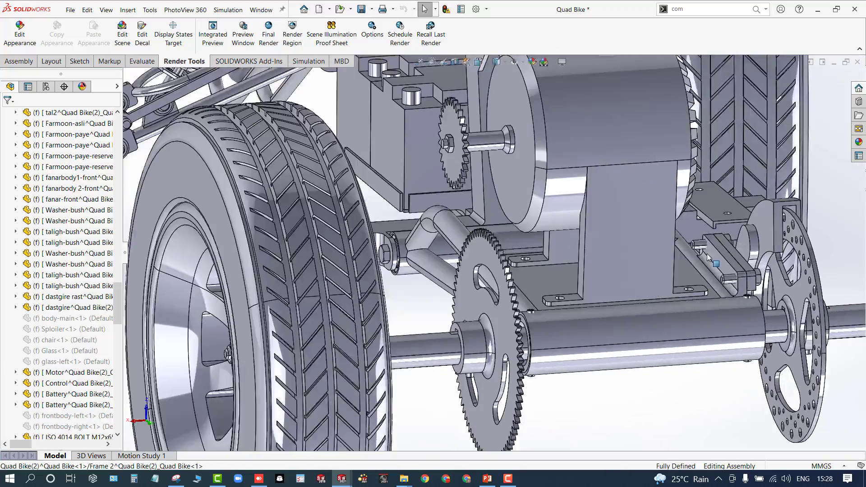
pyautogui.scroll(1, 707, 257)
pyautogui.moveTo(707, 258); pyautogui.dragTo(733, 259, button='middle')
pyautogui.scroll(2, 725, 270)
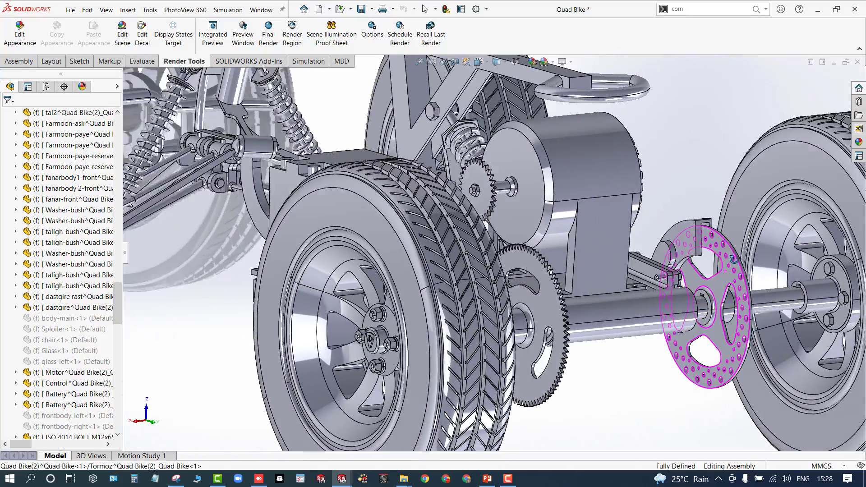
pyautogui.scroll(3, 733, 259)
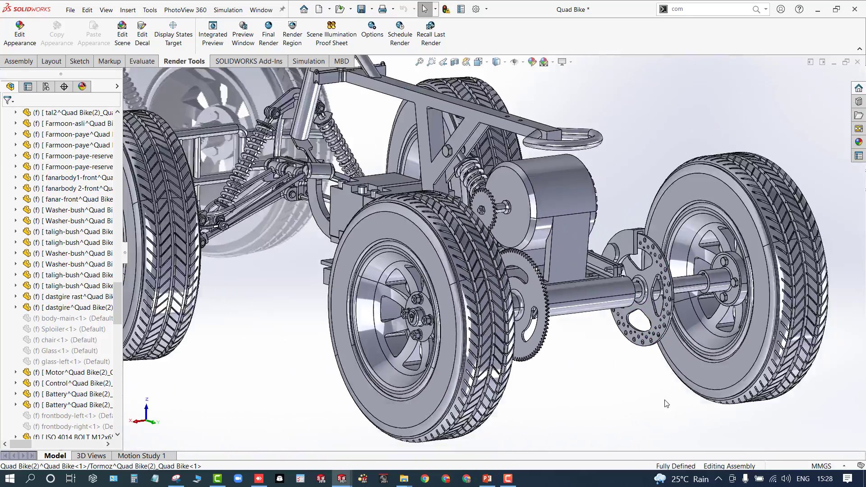
# - Open the motor part in its own window from the small drive sprocket in the assembly
pyautogui.scroll(-5, 496, 217)
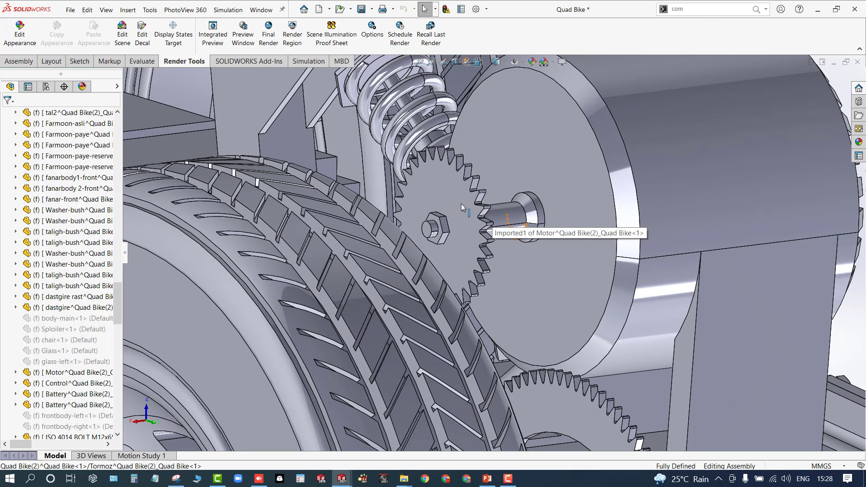
pyautogui.click(455, 200)
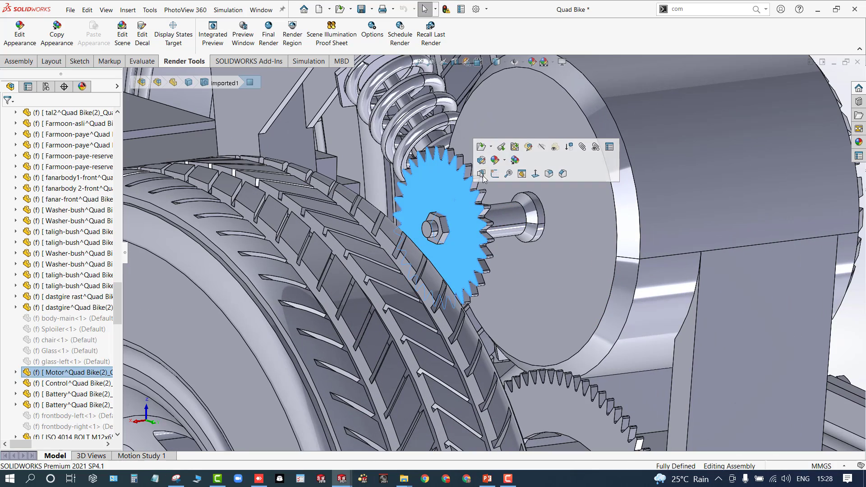
pyautogui.click(480, 151)
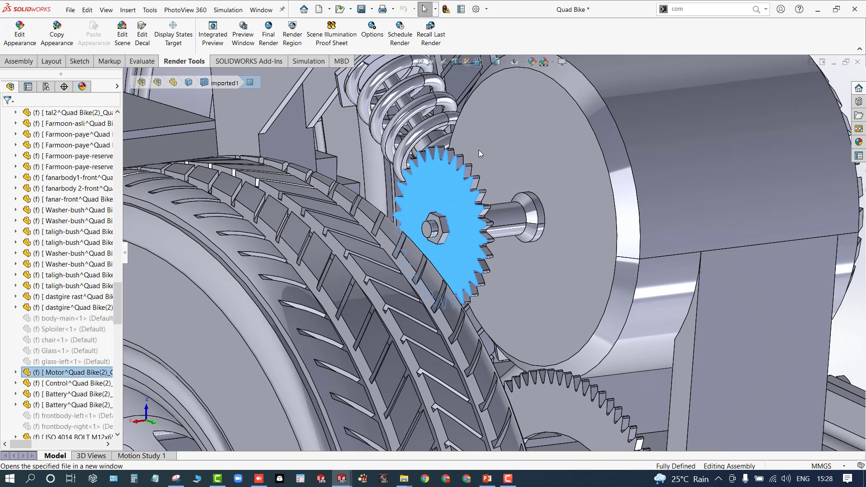
pyautogui.click(429, 243)
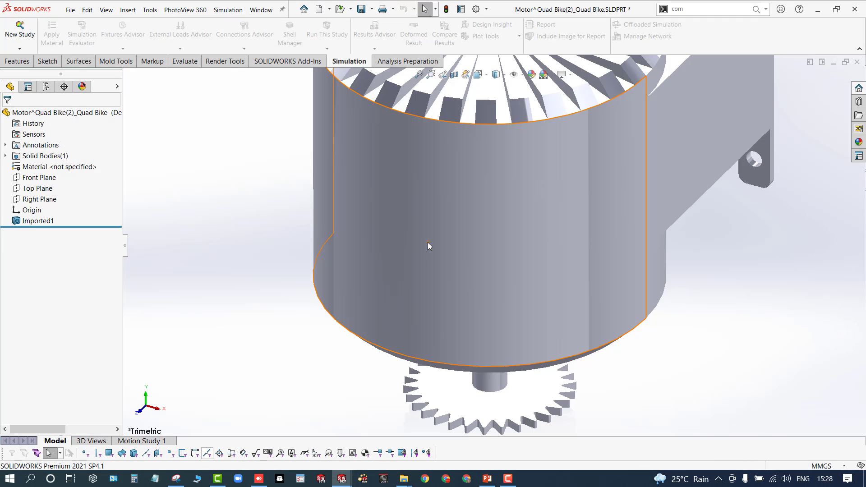
# - Examine the motor part from several angles, focusing on the sprocket, its shaft and the mounting feet
pyautogui.scroll(5, 311, 284)
pyautogui.moveTo(319, 290); pyautogui.dragTo(353, 309, button='middle')
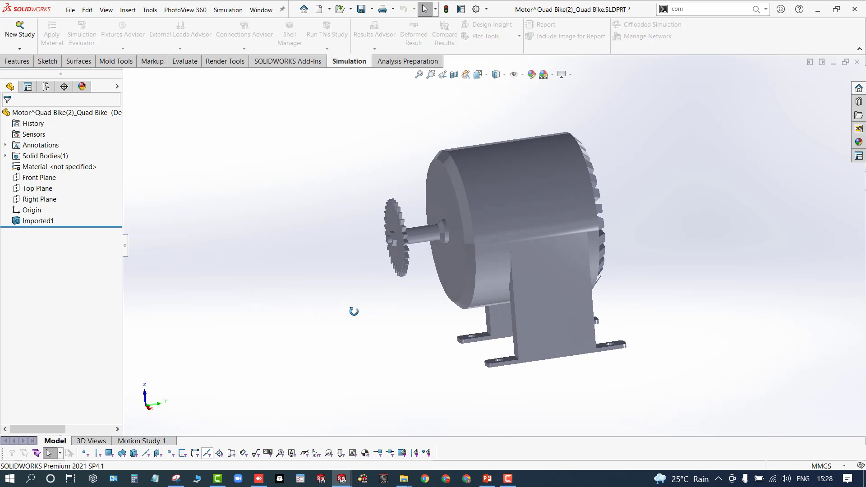
pyautogui.scroll(-5, 424, 239)
pyautogui.moveTo(401, 266); pyautogui.dragTo(377, 276, button='middle')
pyautogui.press('Escape')
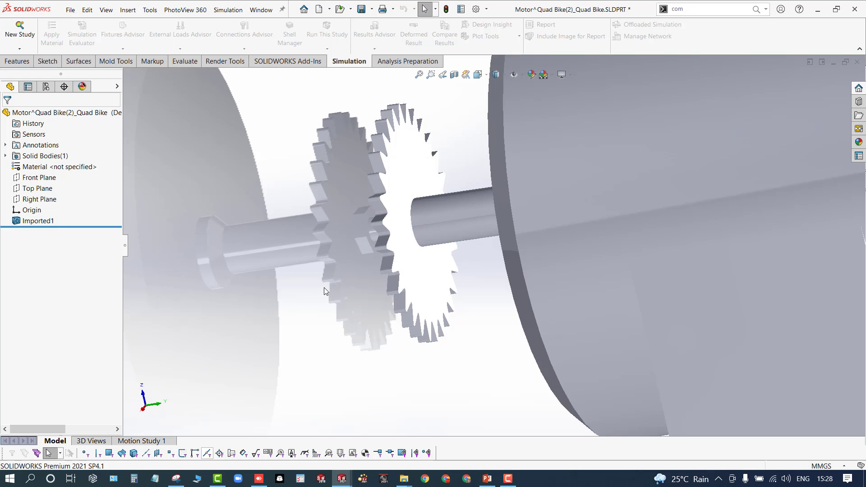
pyautogui.scroll(5, 324, 288)
pyautogui.moveTo(325, 289); pyautogui.dragTo(352, 292, button='middle')
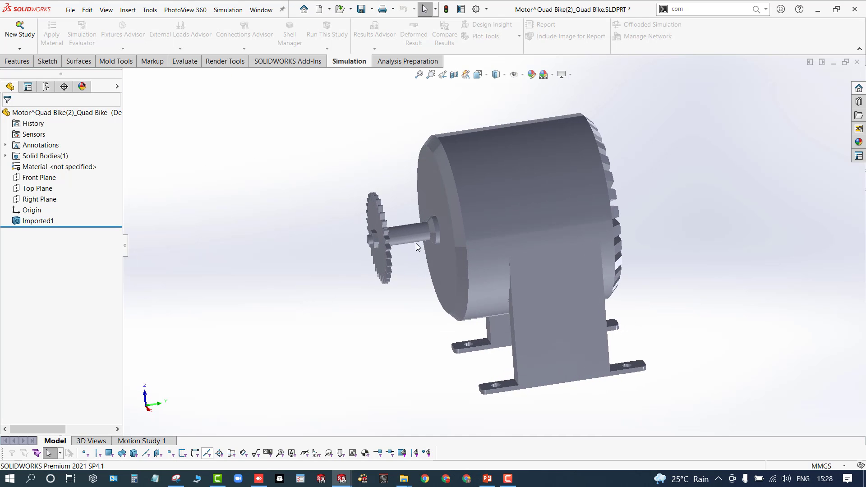
pyautogui.scroll(-2, 416, 243)
pyautogui.moveTo(417, 243); pyautogui.dragTo(387, 242, button='middle')
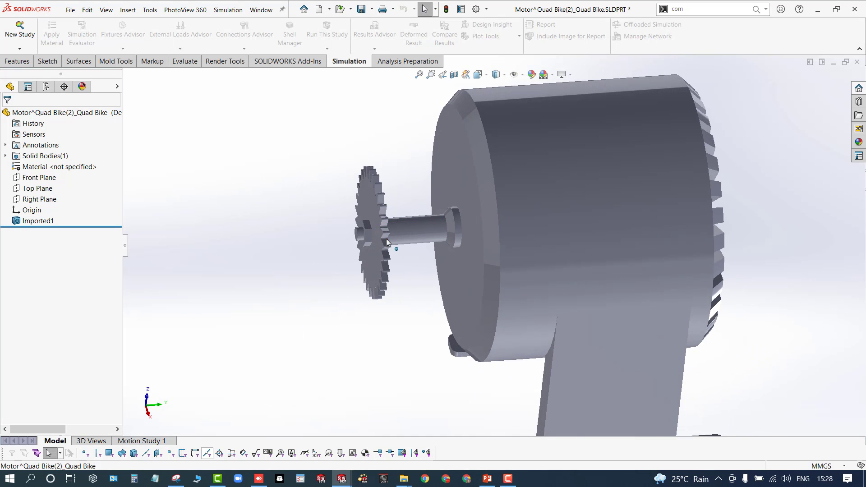
pyautogui.click(374, 229)
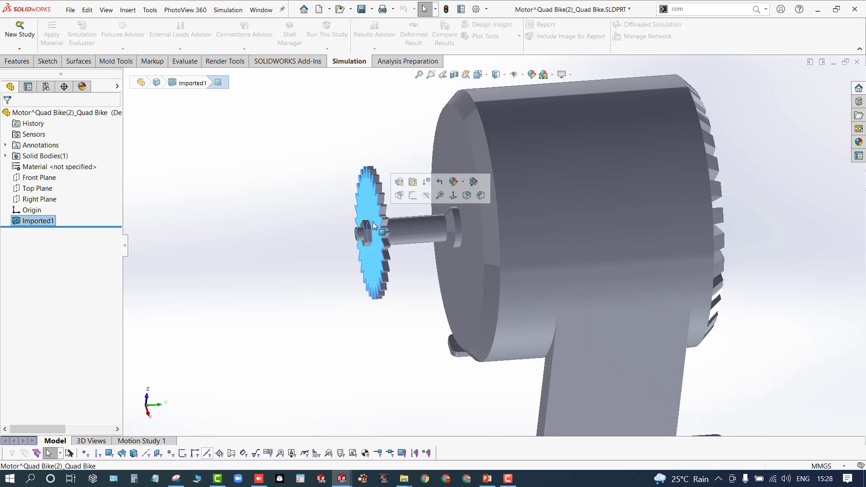
pyautogui.click(270, 258)
pyautogui.scroll(2, 268, 268)
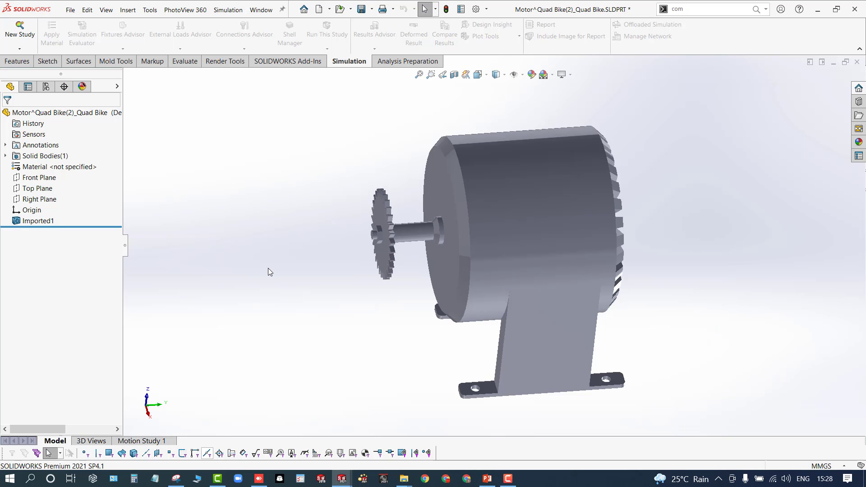
pyautogui.moveTo(268, 268); pyautogui.dragTo(278, 292, button='middle')
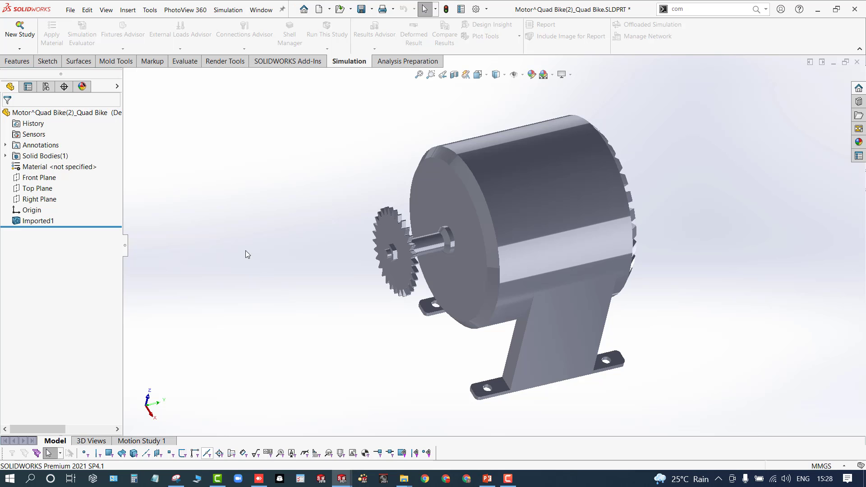
# - Display the motor shaded with edges, then run Import Diagnostics on its imported body and close it without changes
pyautogui.click(505, 79)
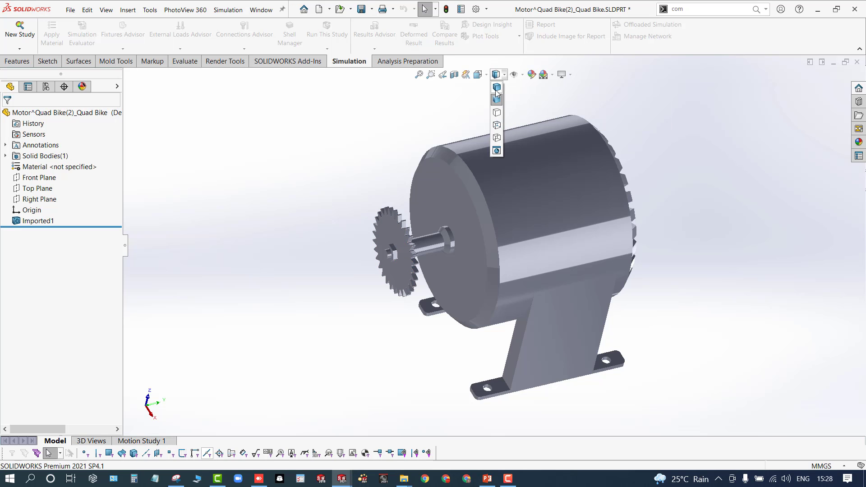
pyautogui.click(497, 93)
pyautogui.rightClick(37, 220)
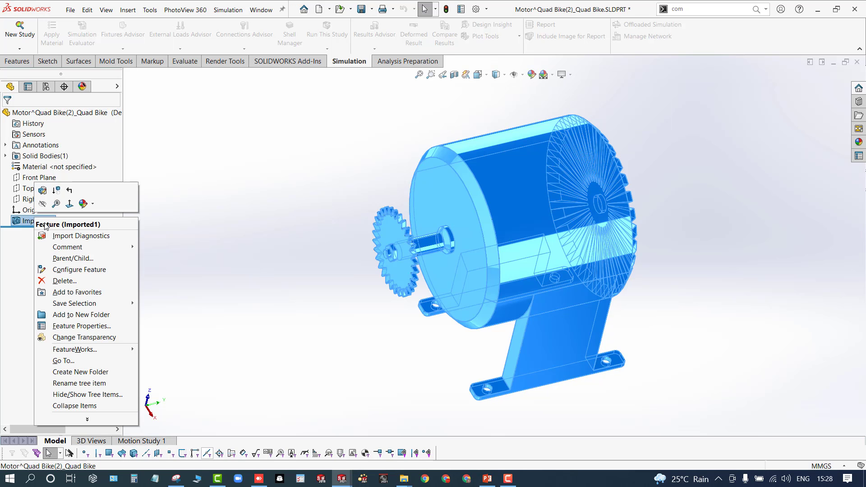
pyautogui.click(56, 288)
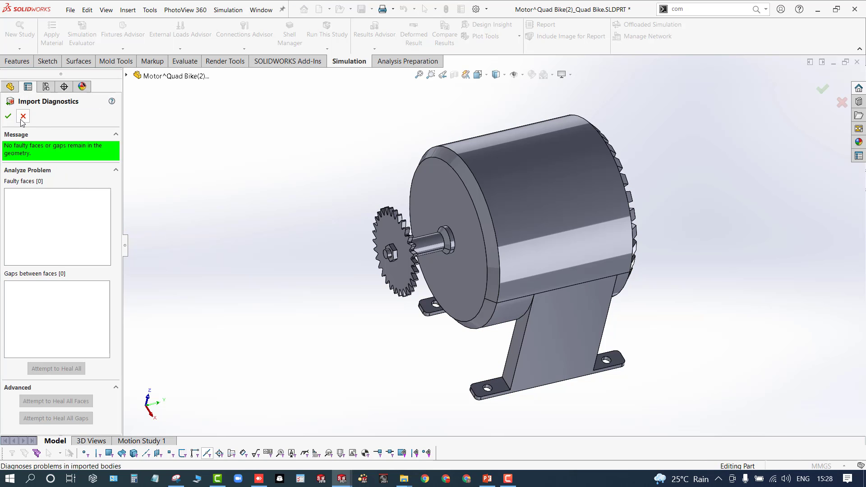
pyautogui.click(23, 116)
# - Sketch a corner rectangle enclosing the whole motor outline on the sprocket's motor-side face, then exit the sketch
pyautogui.moveTo(386, 222); pyautogui.dragTo(348, 219, button='middle')
pyautogui.scroll(-3, 349, 219)
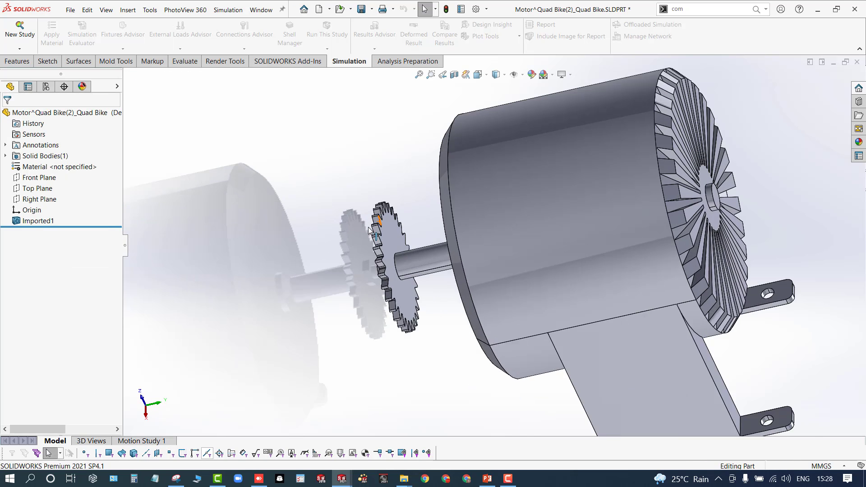
pyautogui.click(403, 233)
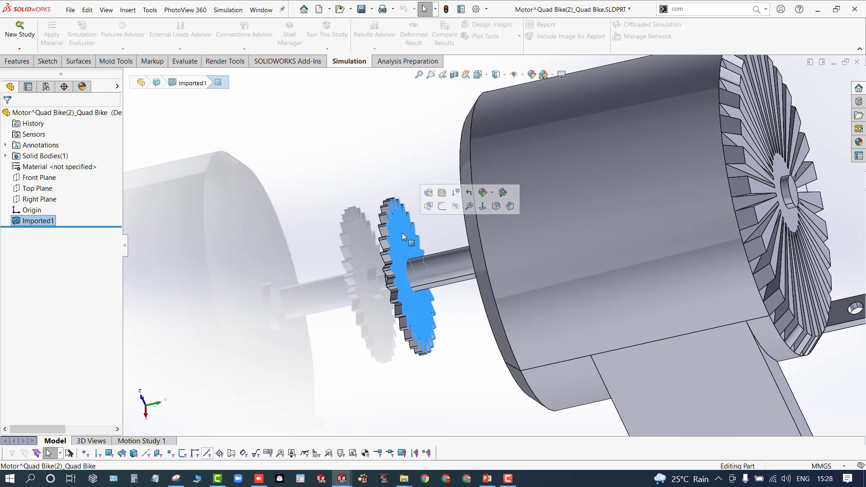
pyautogui.click(442, 206)
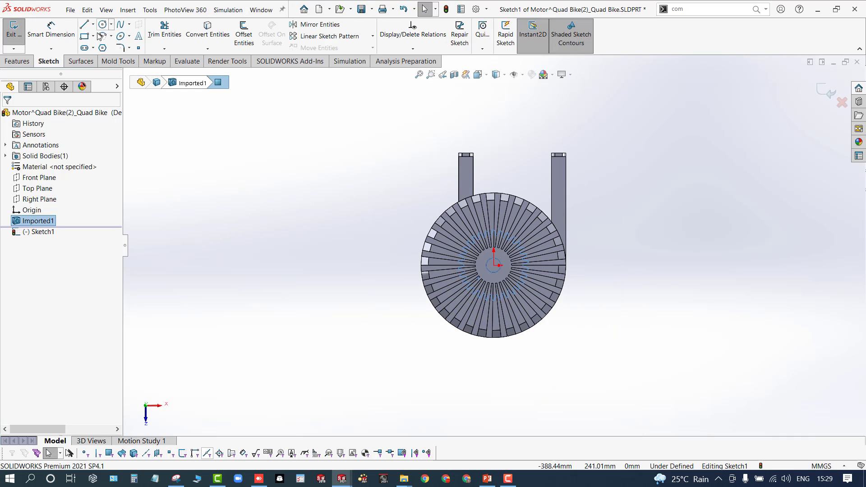
pyautogui.click(84, 36)
pyautogui.click(351, 118)
pyautogui.click(680, 393)
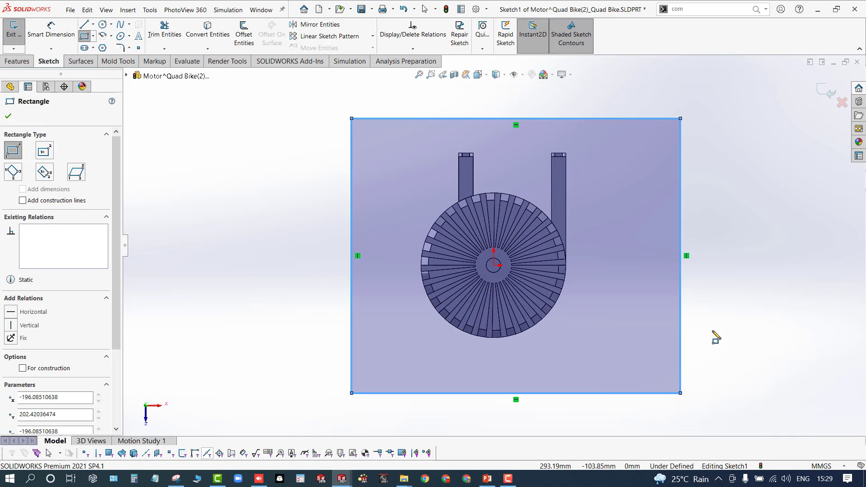
pyautogui.click(826, 91)
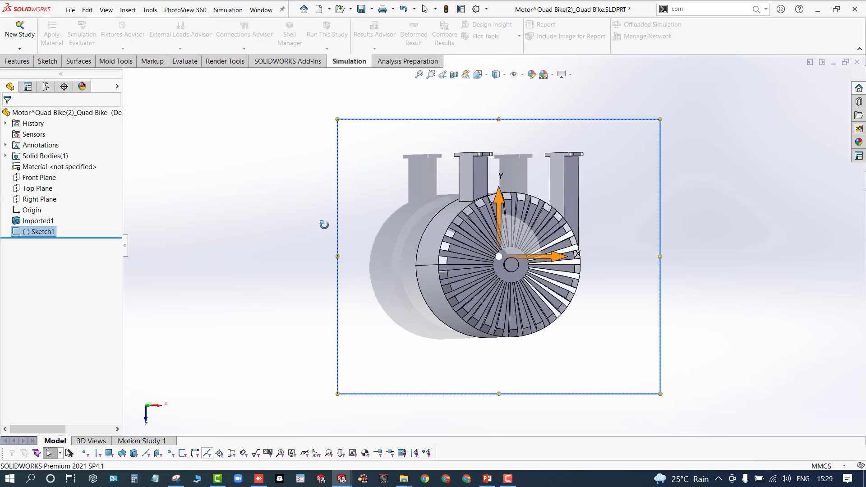
# - Cut away the motor and shaft with an Extruded Cut of the rectangle, Through All toward the motor, leaving only the sprocket
pyautogui.press('Escape')
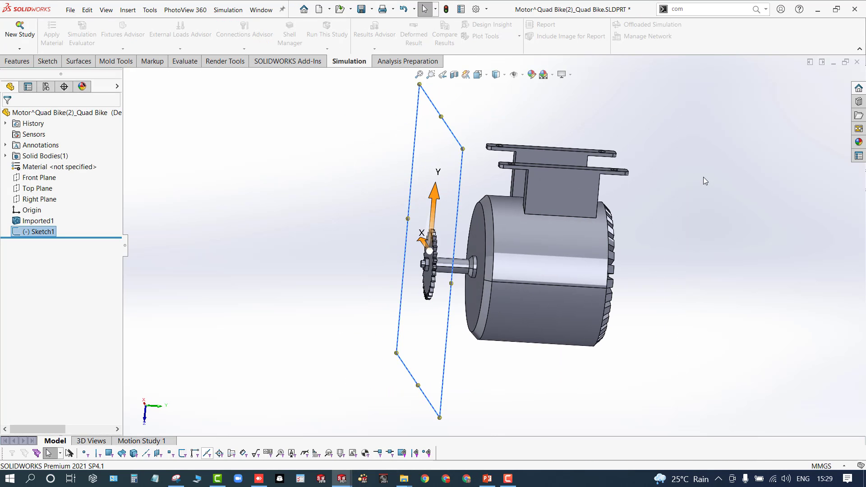
pyautogui.click(18, 62)
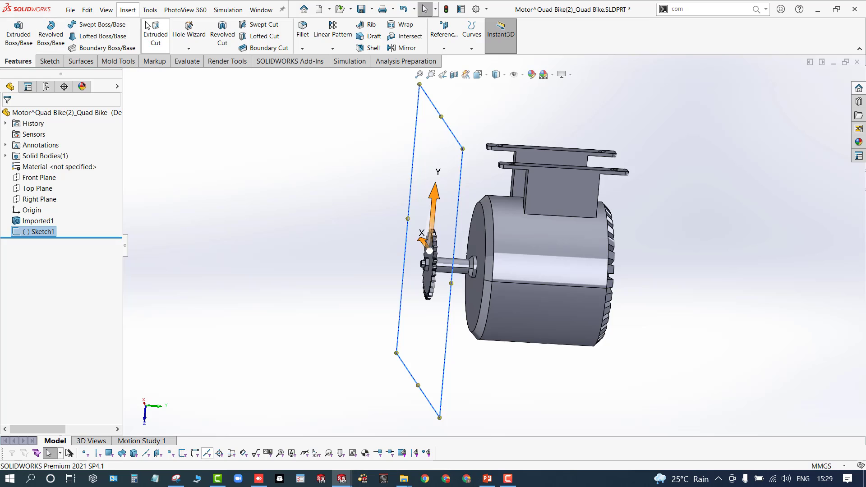
pyautogui.click(156, 33)
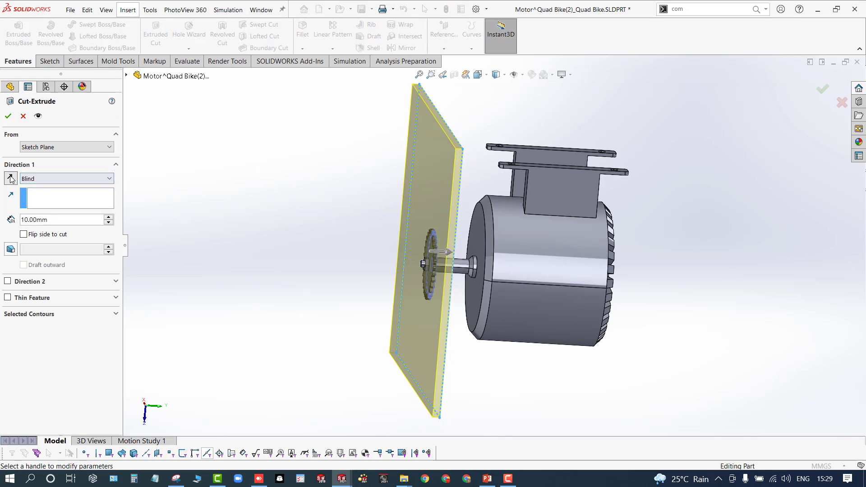
pyautogui.click(53, 177)
pyautogui.click(56, 197)
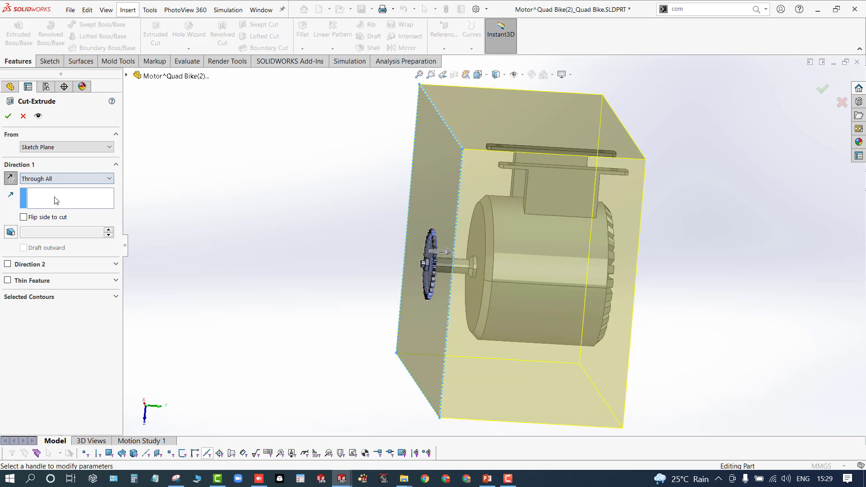
pyautogui.click(9, 119)
pyautogui.click(226, 205)
# - Inspect the nut and shaft stub remaining on the sprocket face and check the radius of the stub's end edge
pyautogui.scroll(-5, 404, 298)
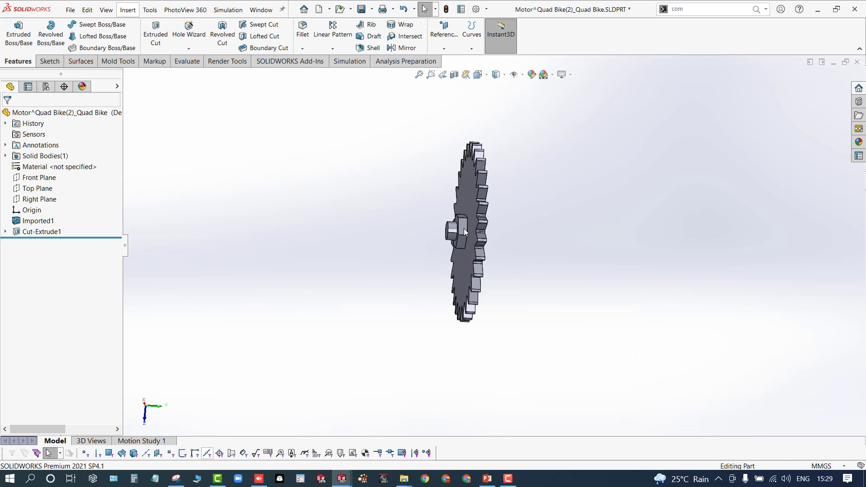
pyautogui.moveTo(463, 229)
pyautogui.mouseDown(button='middle')
pyautogui.moveTo(489, 253)
pyautogui.moveTo(491, 229)
pyautogui.moveTo(451, 234)
pyautogui.moveTo(478, 247)
pyautogui.moveTo(487, 235)
pyautogui.moveTo(478, 253)
pyautogui.moveTo(469, 234)
pyautogui.moveTo(455, 239)
pyautogui.mouseUp(button='middle')
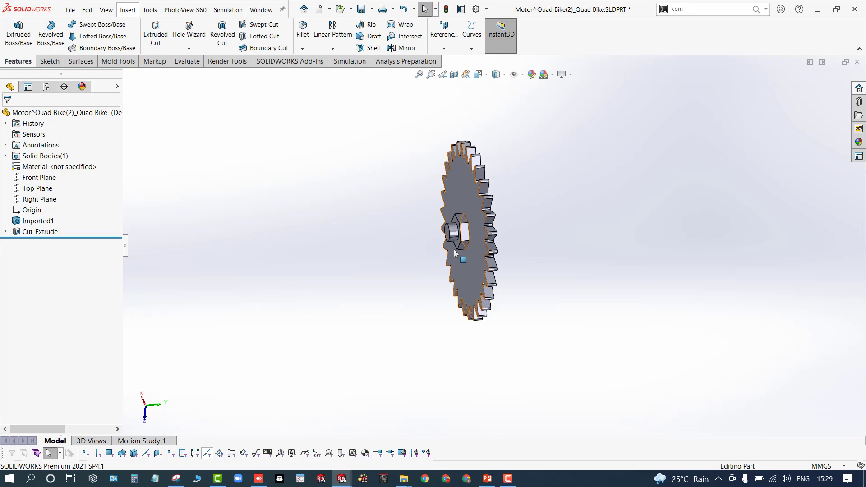
pyautogui.moveTo(448, 232); pyautogui.dragTo(467, 231, button='middle')
pyautogui.scroll(-4, 468, 231)
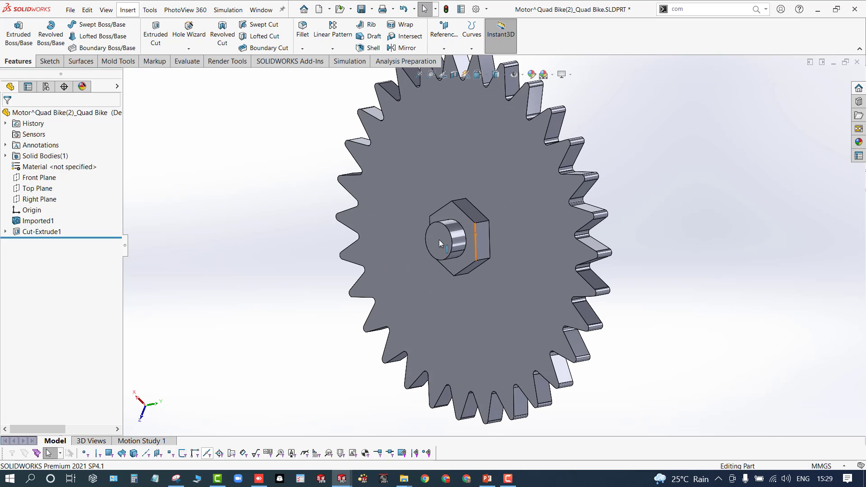
pyautogui.click(453, 243)
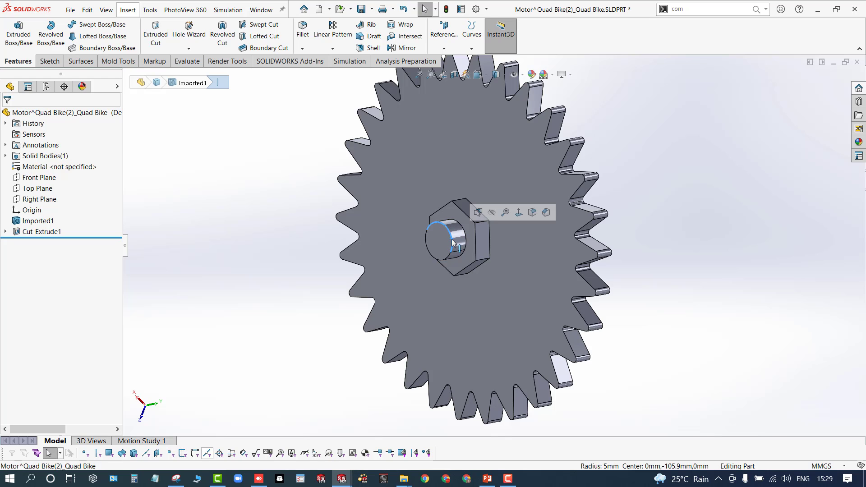
pyautogui.click(297, 315)
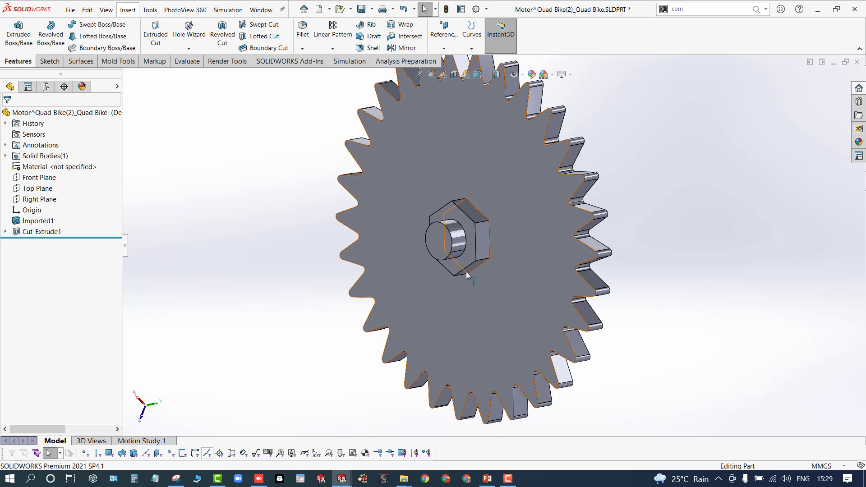
# - Sketch a corner rectangle enclosing the whole sprocket on the face behind the hex nut, then exit the sketch
pyautogui.click(530, 240)
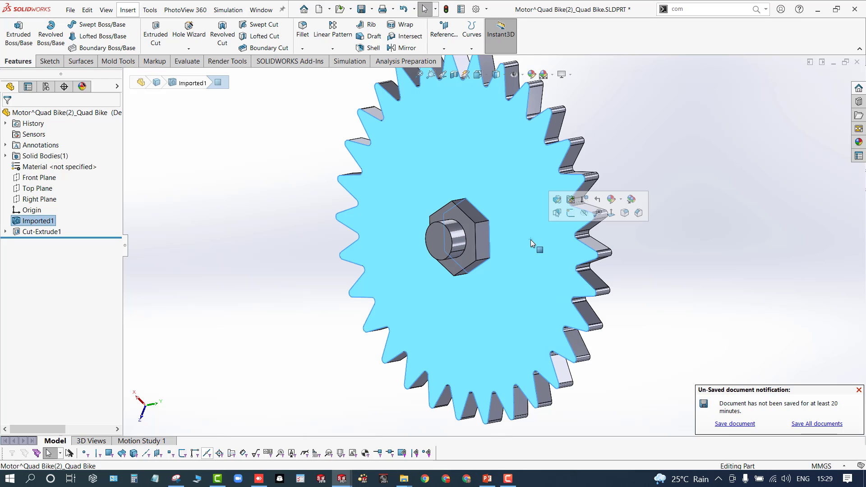
pyautogui.click(569, 212)
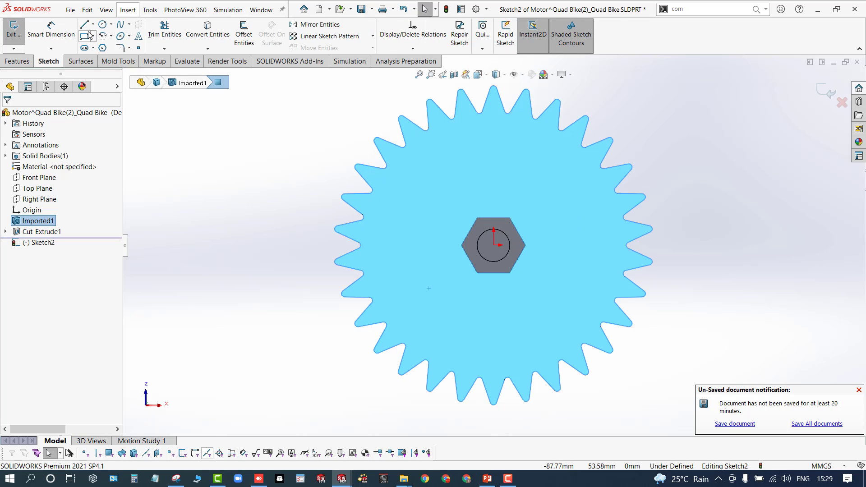
pyautogui.click(84, 36)
pyautogui.click(305, 125)
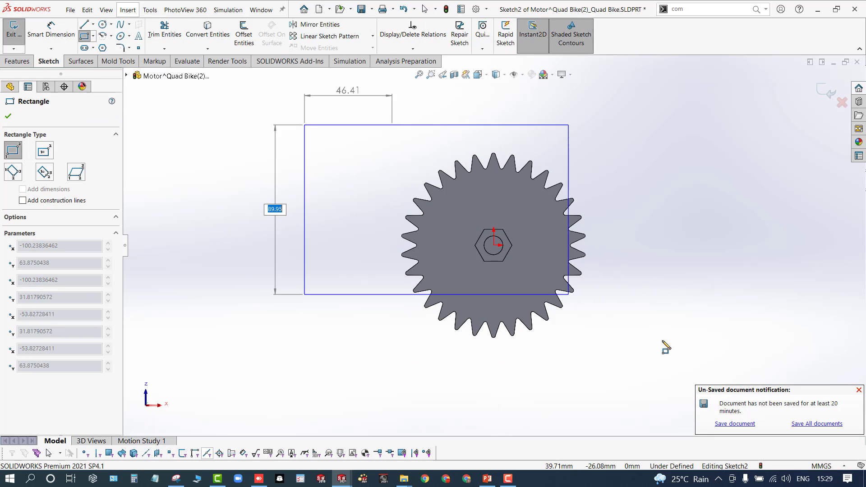
pyautogui.click(673, 369)
pyautogui.click(822, 93)
pyautogui.scroll(1, 643, 271)
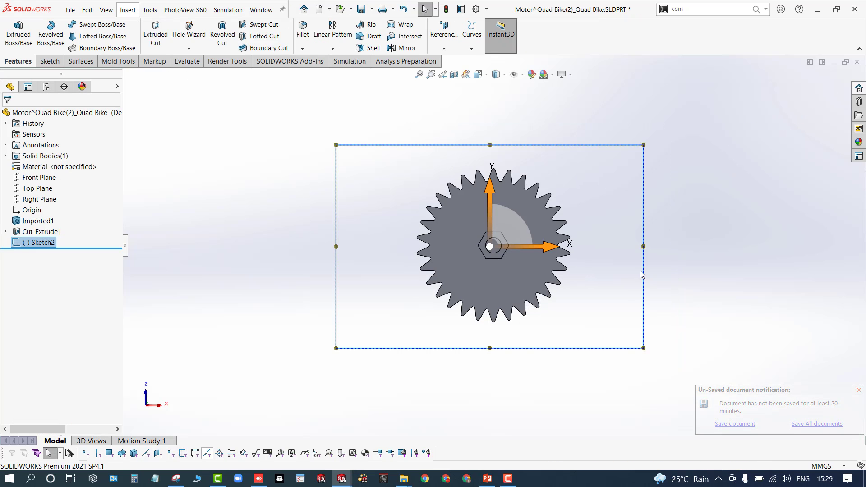
# - Extrude the rectangle about 45.7 mm outward over the nut and shaft stub and convert it to a cut
pyautogui.moveTo(643, 273); pyautogui.dragTo(552, 350, button='middle')
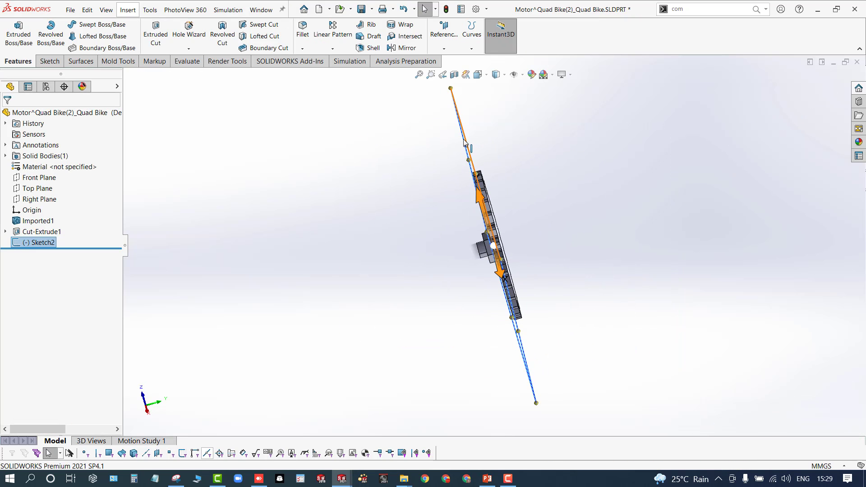
pyautogui.moveTo(465, 143); pyautogui.dragTo(377, 175)
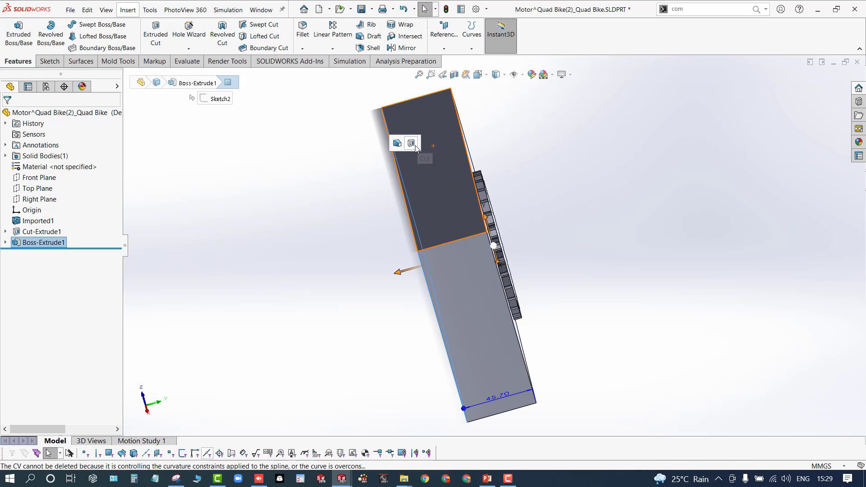
pyautogui.click(414, 146)
pyautogui.moveTo(348, 285); pyautogui.dragTo(389, 259, button='middle')
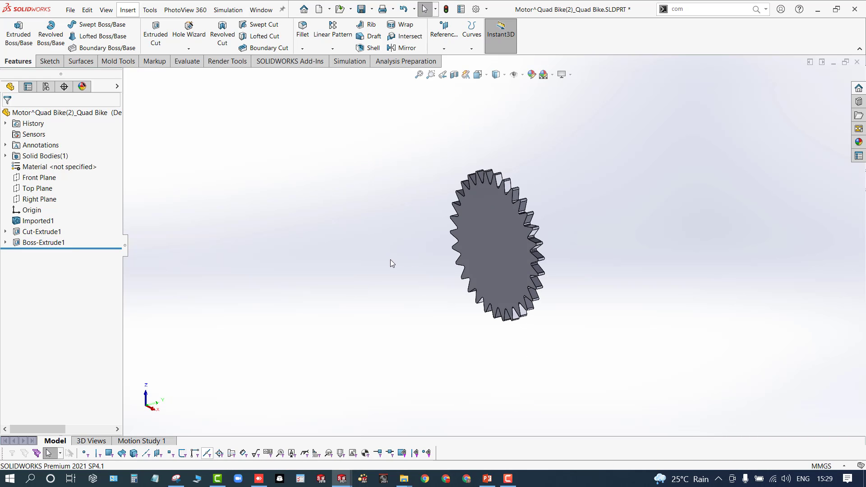
# - Sketch a 10 mm diameter circle centred on the origin on the sprocket's flat face
pyautogui.click(504, 237)
pyautogui.click(537, 214)
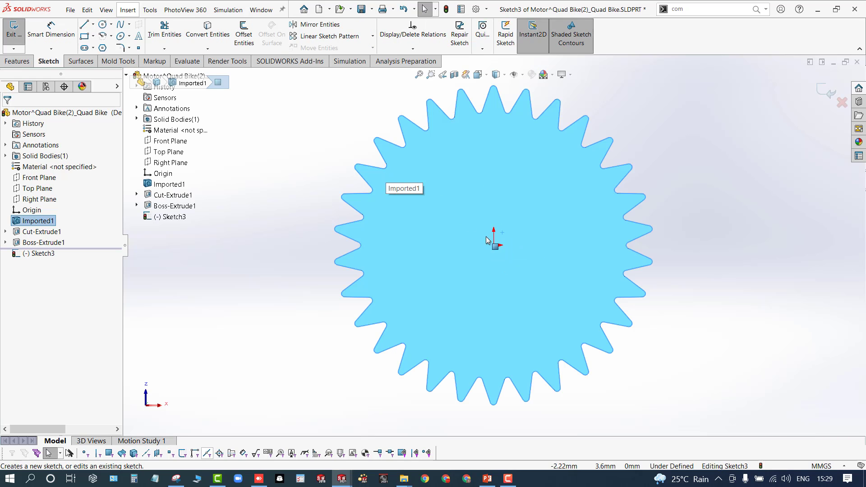
pyautogui.click(494, 245)
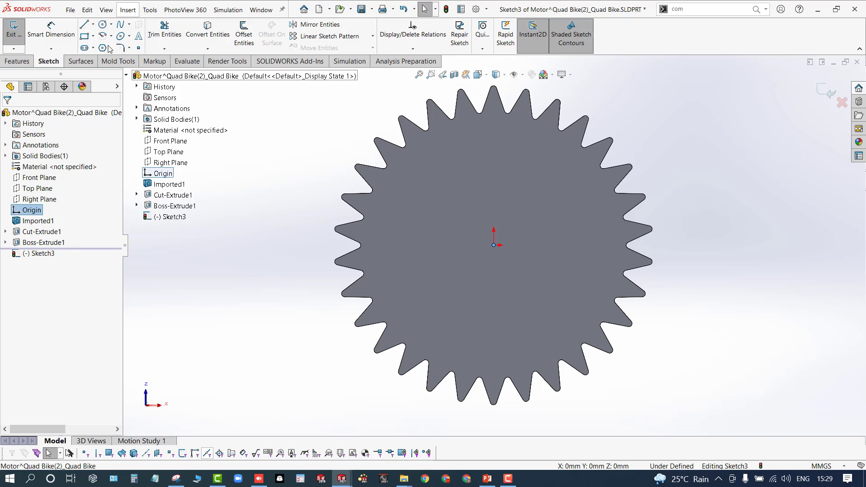
pyautogui.click(103, 24)
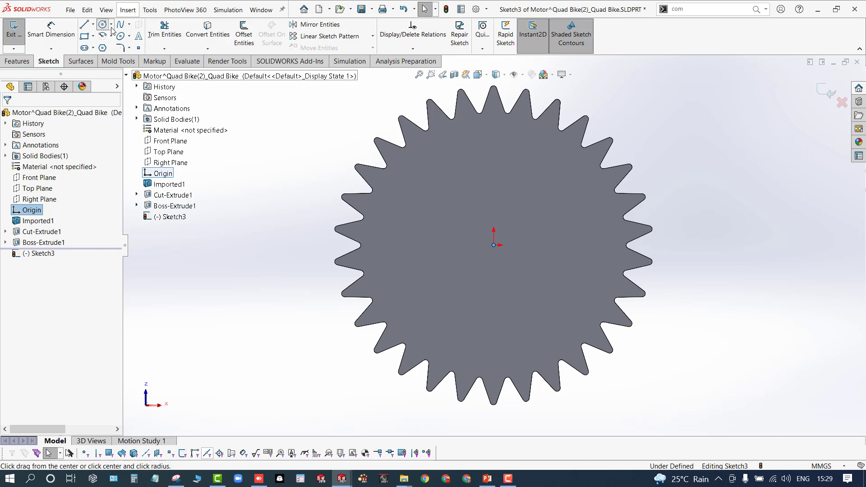
pyautogui.click(493, 245)
pyautogui.write('1')
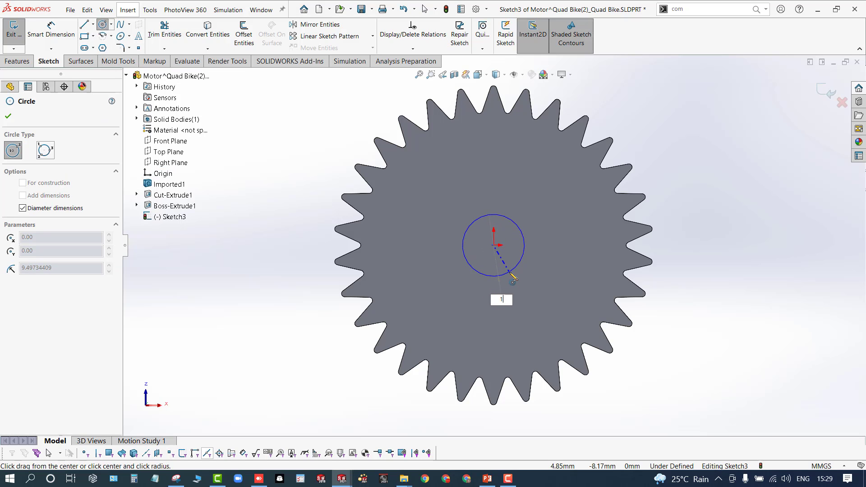
pyautogui.write('0')
pyautogui.press('Return')
pyautogui.press('Escape')
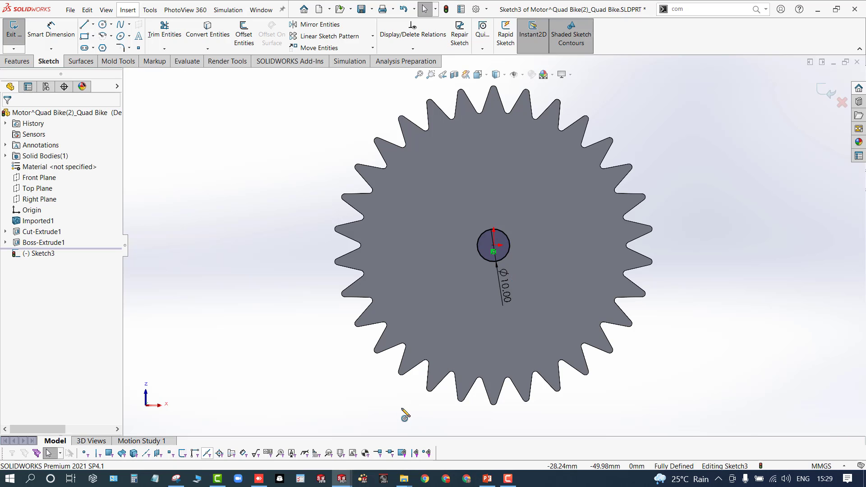
# - Cut the centre hole through the sprocket with a 10 mm Blind Extruded Cut of the circle
pyautogui.moveTo(325, 347); pyautogui.dragTo(295, 332, button='middle')
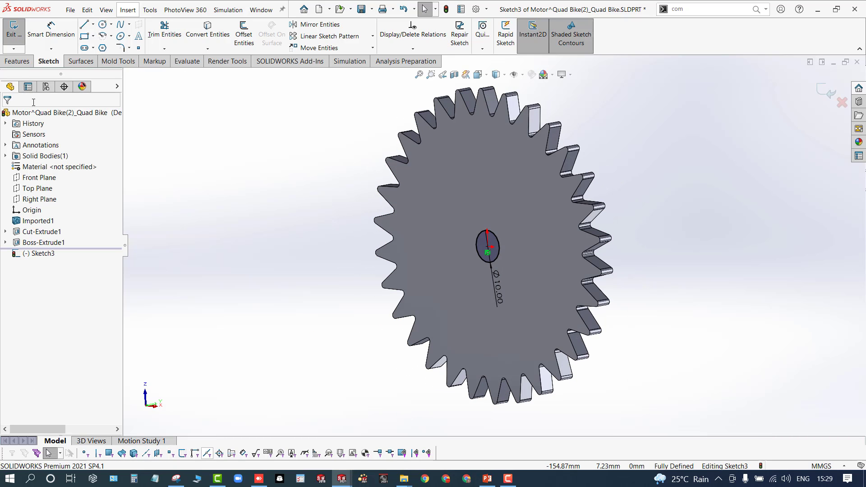
pyautogui.click(16, 65)
pyautogui.click(147, 32)
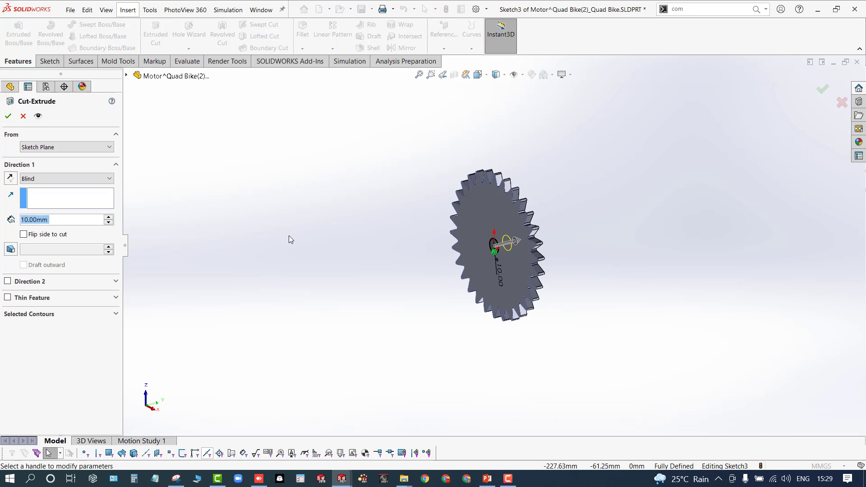
pyautogui.click(8, 116)
pyautogui.moveTo(269, 199); pyautogui.dragTo(287, 266, button='middle')
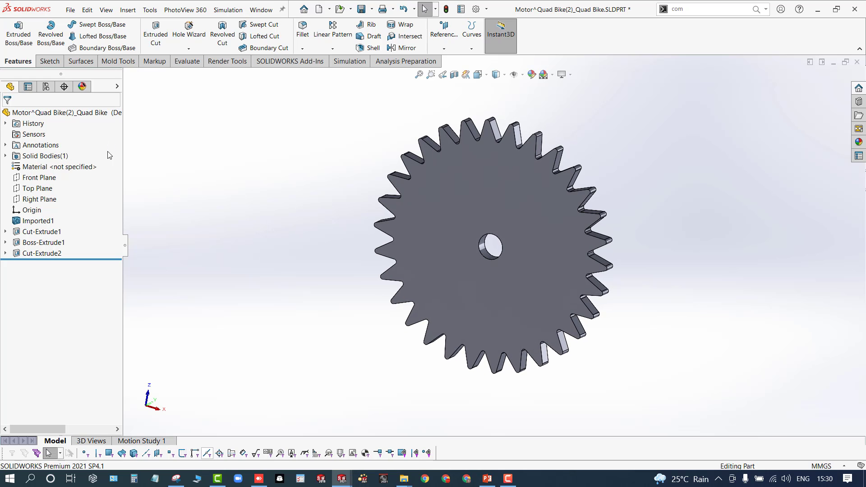
# - Try to process the imported sprocket body with FeatureWorks
pyautogui.rightClick(49, 223)
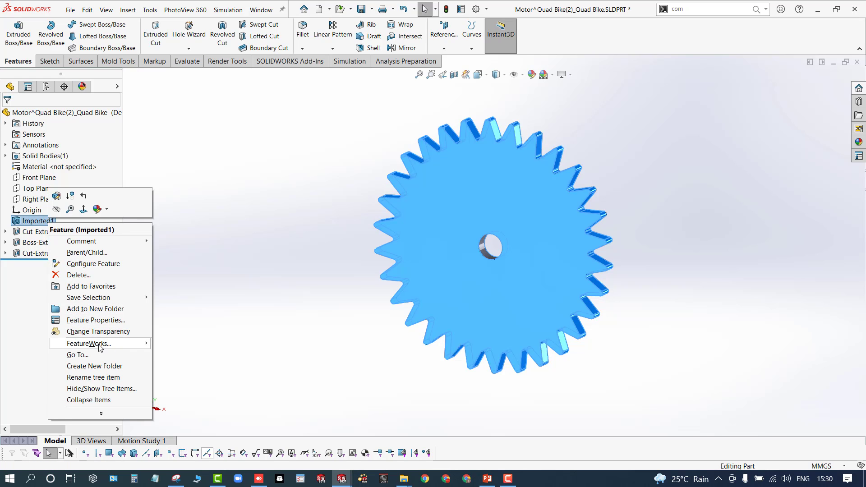
pyautogui.moveTo(99, 345)
pyautogui.click(171, 347)
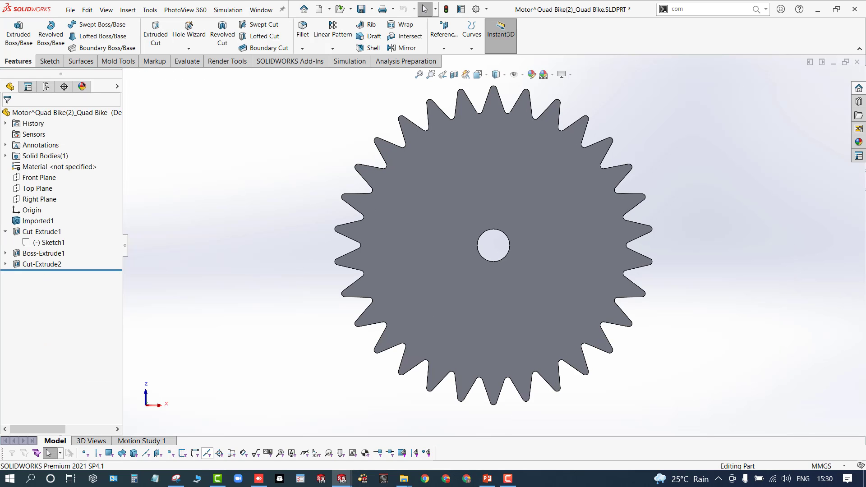
# - Try to make a drawing directly from the virtual sprocket part
pyautogui.click(330, 9)
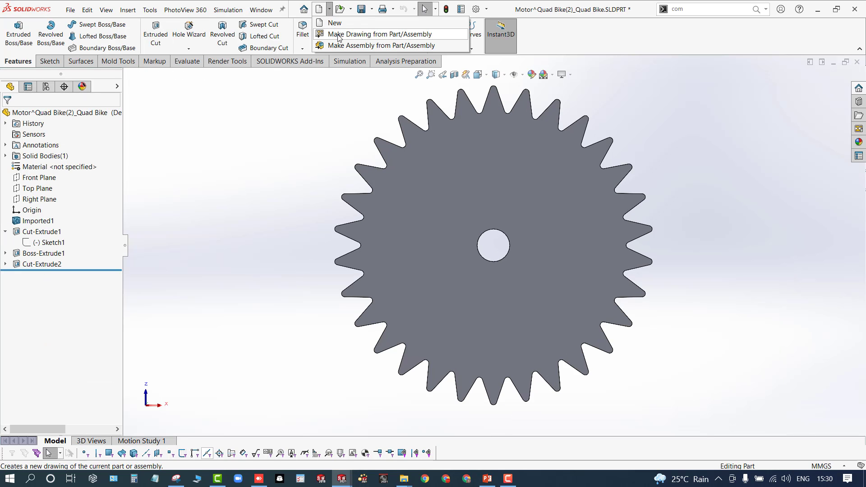
pyautogui.click(361, 34)
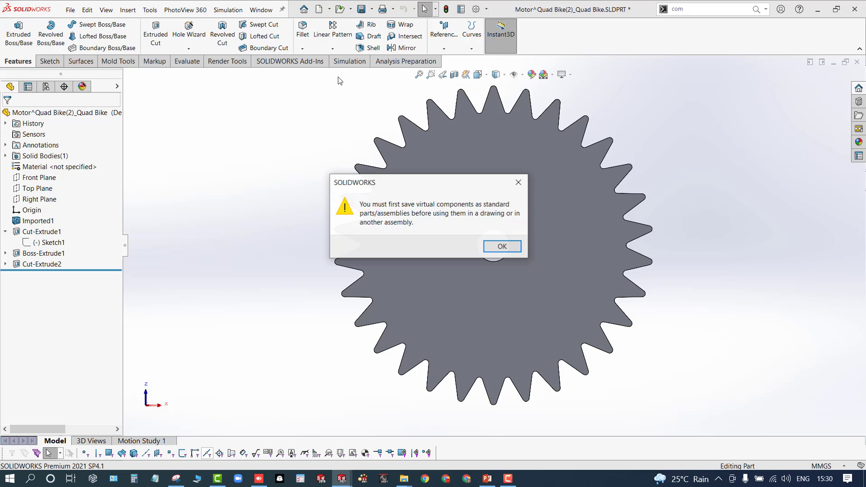
pyautogui.click(502, 246)
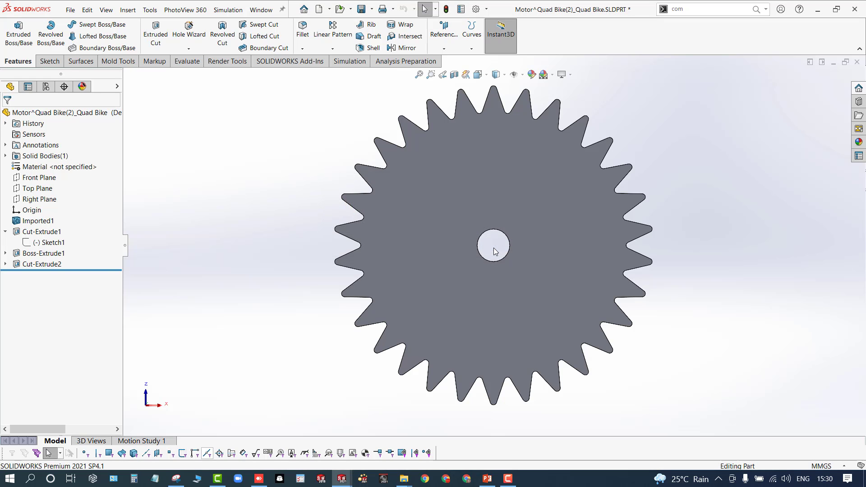
# - Save the sprocket, then save it as a standard part file named Small Gear, replacing the virtual component reference
pyautogui.click(360, 12)
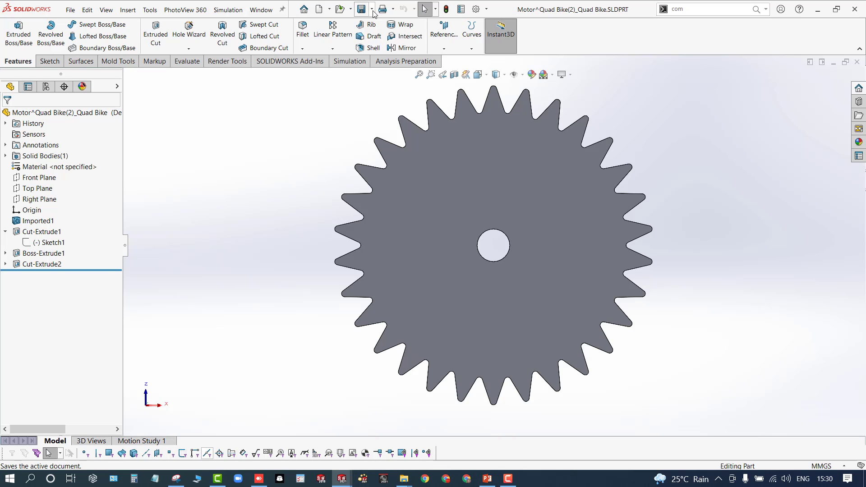
pyautogui.click(372, 10)
pyautogui.click(377, 32)
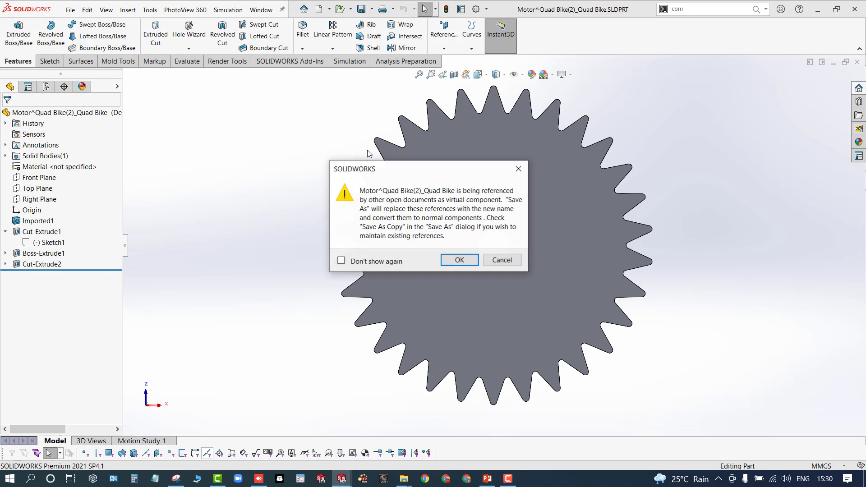
pyautogui.click(458, 261)
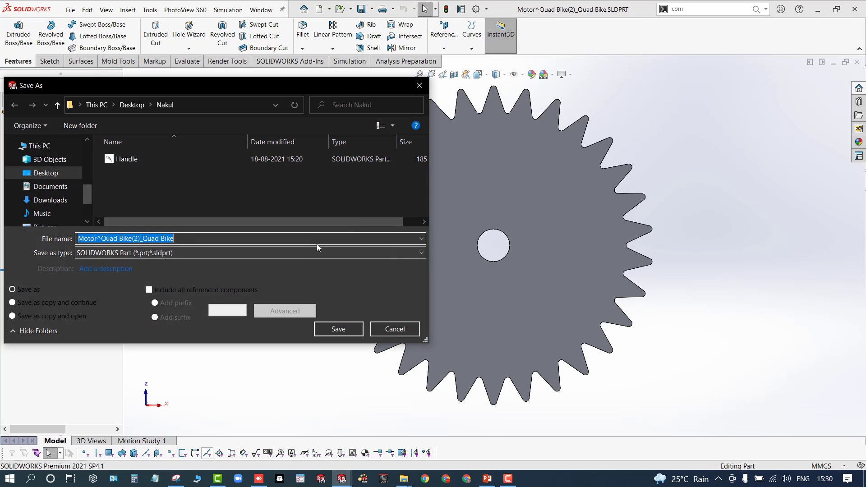
pyautogui.write('Small ')
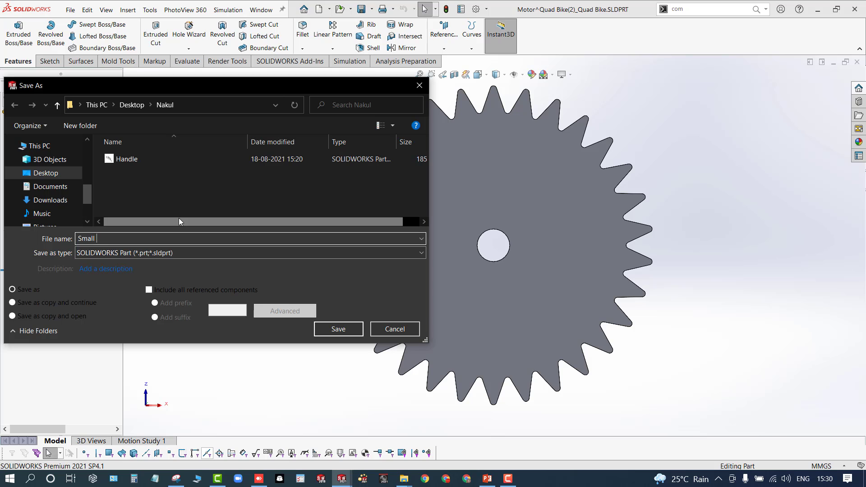
pyautogui.write('Gear')
pyautogui.click(339, 332)
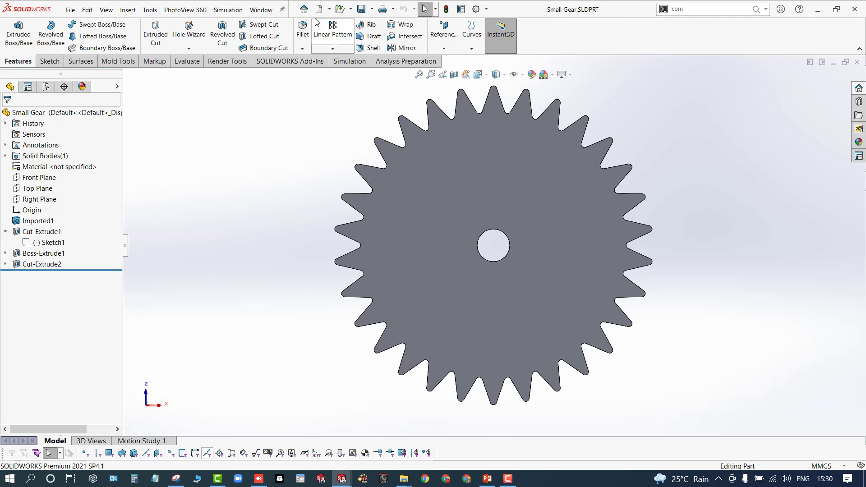
# - Make a new drawing from the Small Gear part on an A3 (ISO) sheet
pyautogui.click(330, 10)
pyautogui.click(351, 28)
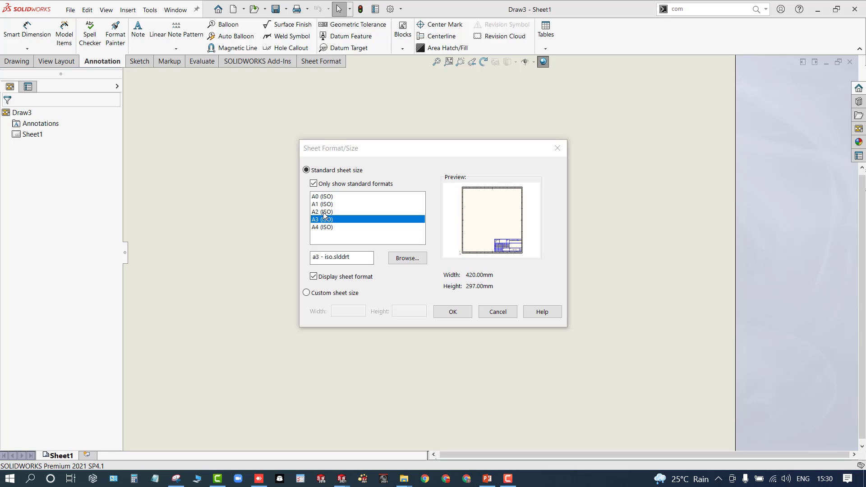
pyautogui.click(452, 311)
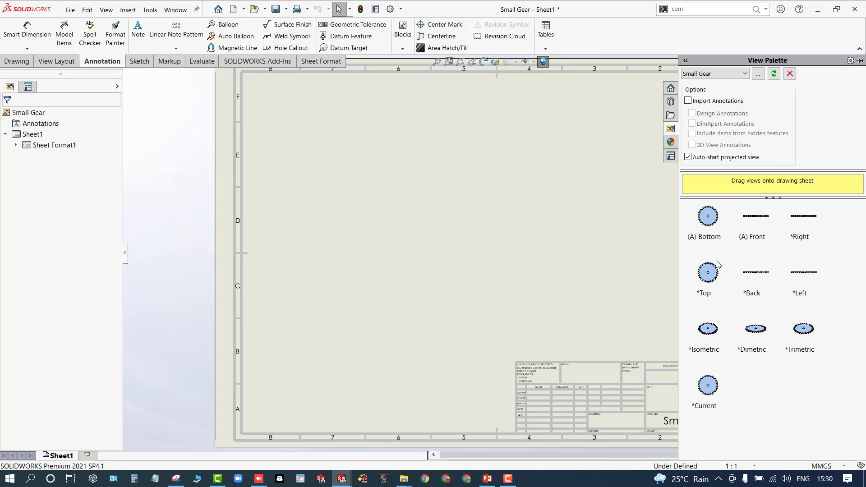
# - Place the gear's round face view in the sheet's upper left area and project a side view to its right
pyautogui.moveTo(717, 234); pyautogui.dragTo(362, 187)
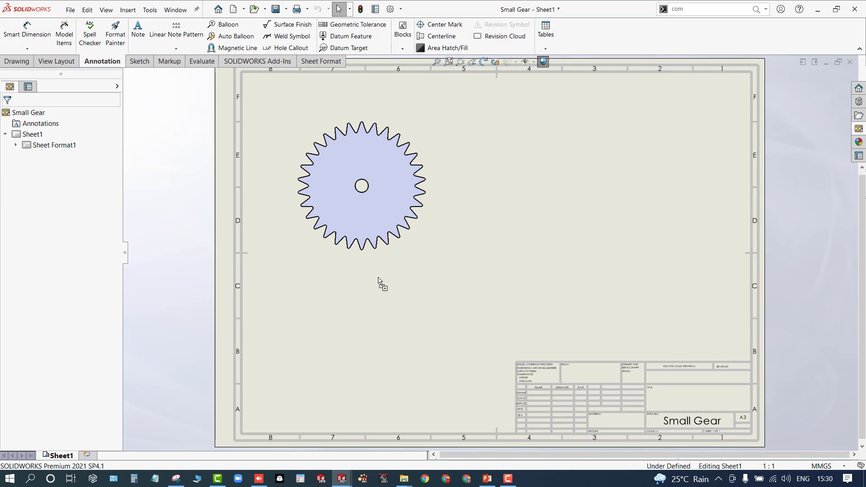
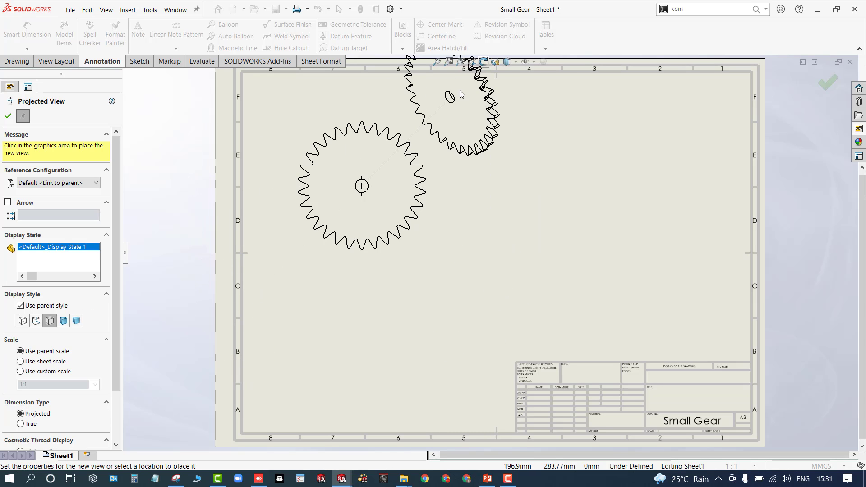
pyautogui.press('f')
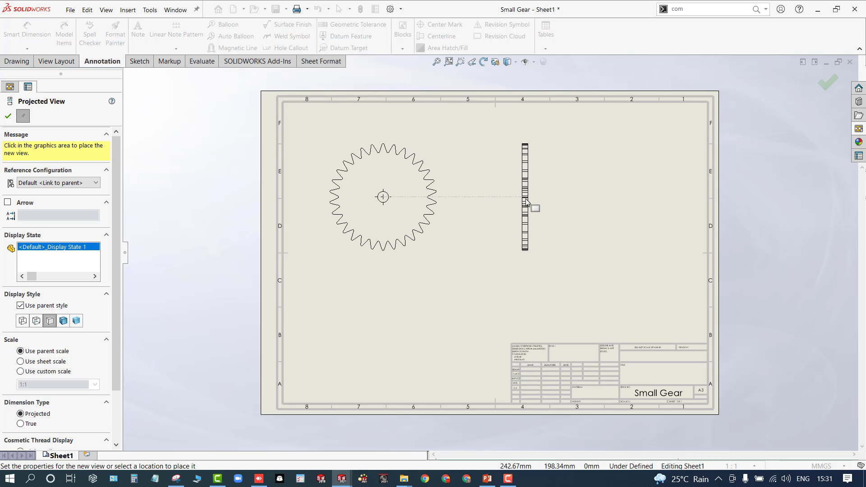
pyautogui.click(526, 198)
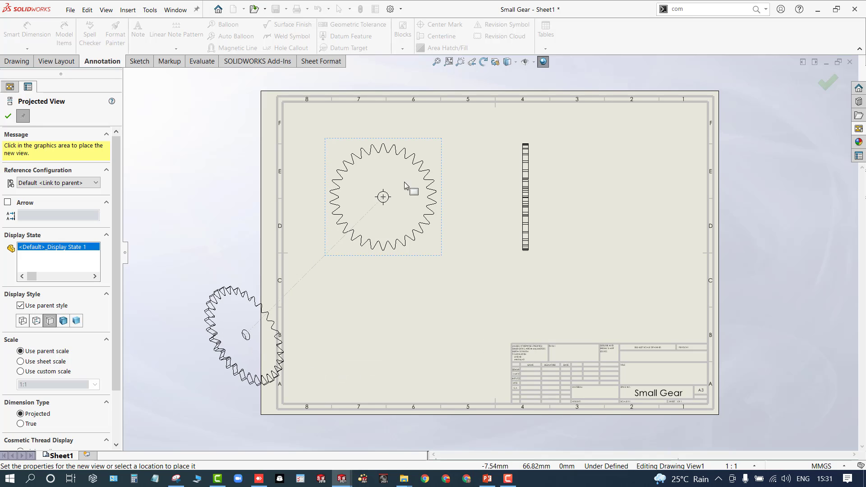
# - Add an isometric projected view of the gear and move it onto the sheet, right of the side view
pyautogui.press('z')
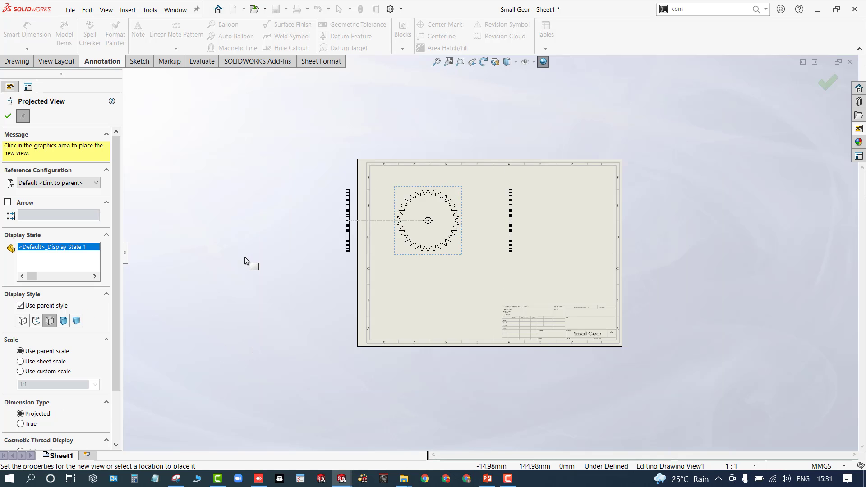
pyautogui.press('z')
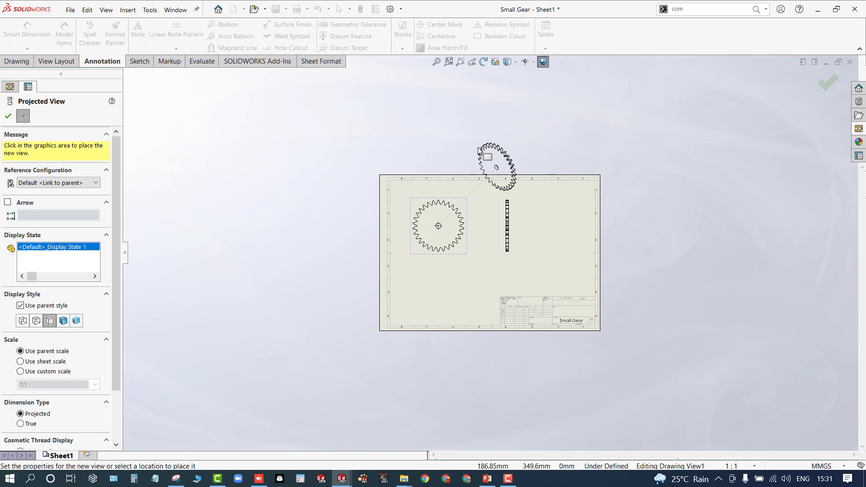
pyautogui.click(478, 151)
pyautogui.scroll(-2, 498, 167)
pyautogui.press('Escape')
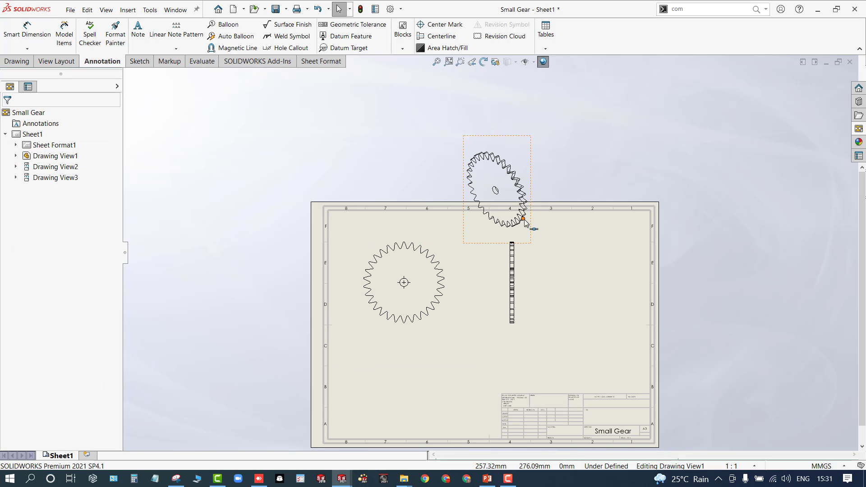
pyautogui.moveTo(537, 230)
pyautogui.mouseDown()
pyautogui.moveTo(605, 310)
pyautogui.moveTo(631, 374)
pyautogui.mouseUp()
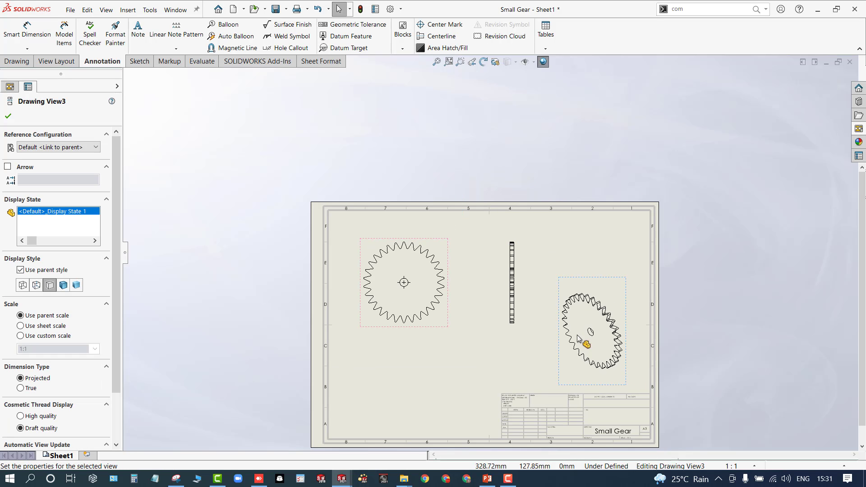
pyautogui.scroll(-1, 509, 280)
pyautogui.click(458, 391)
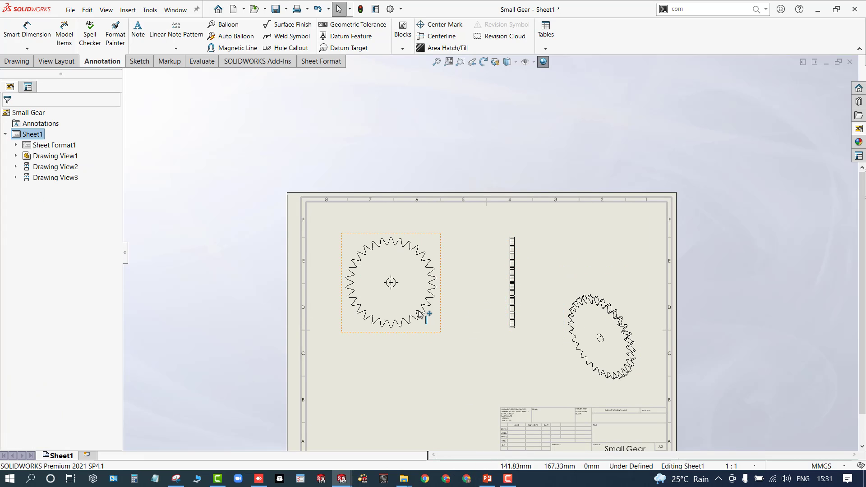
# - Insert the entire model's dimensions into the round face view and move the bore diameter dimension to the bore's upper right
pyautogui.scroll(-1, 420, 316)
pyautogui.click(444, 333)
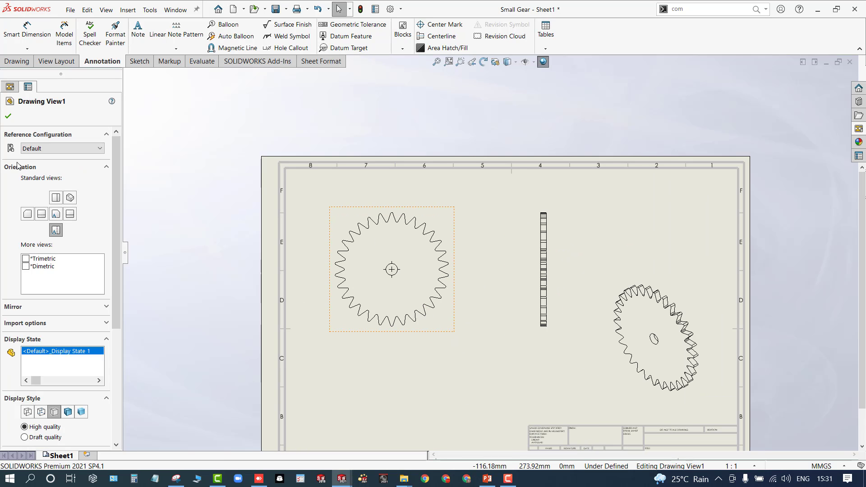
pyautogui.click(72, 36)
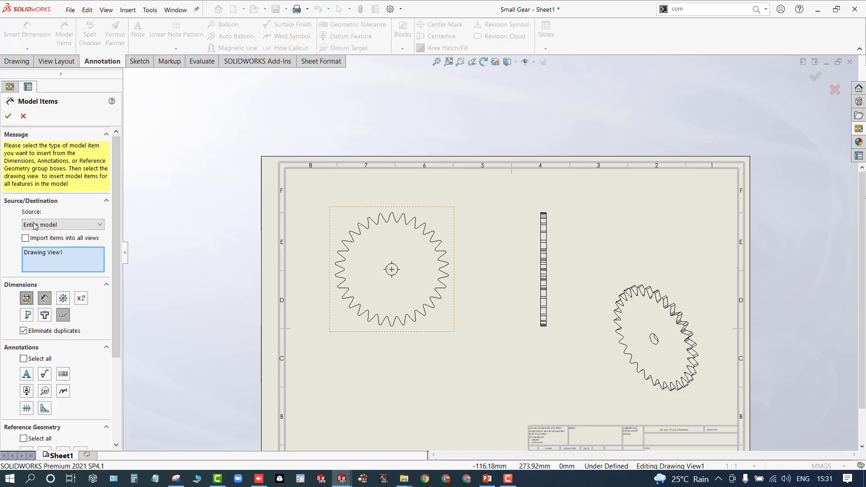
pyautogui.click(8, 116)
pyautogui.scroll(-3, 392, 282)
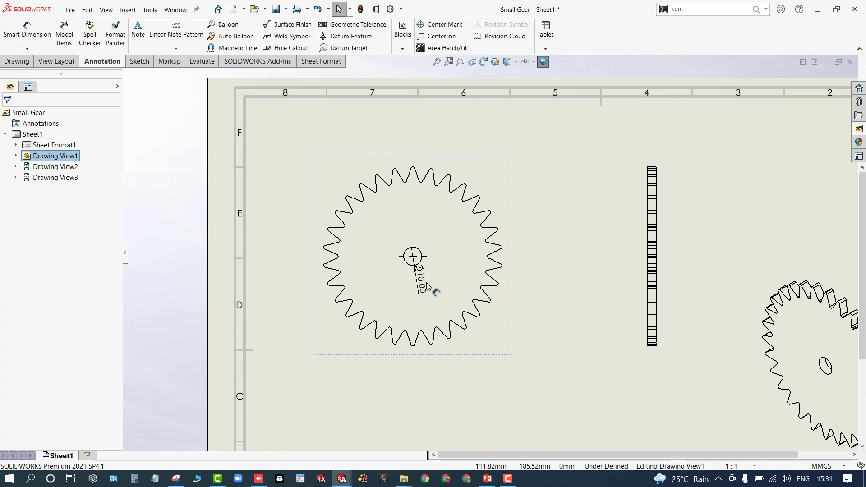
pyautogui.moveTo(424, 290); pyautogui.dragTo(445, 239)
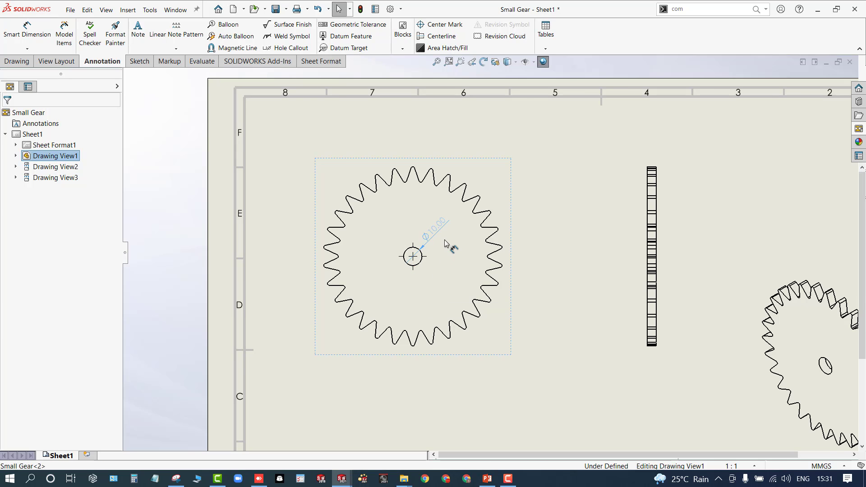
pyautogui.click(562, 300)
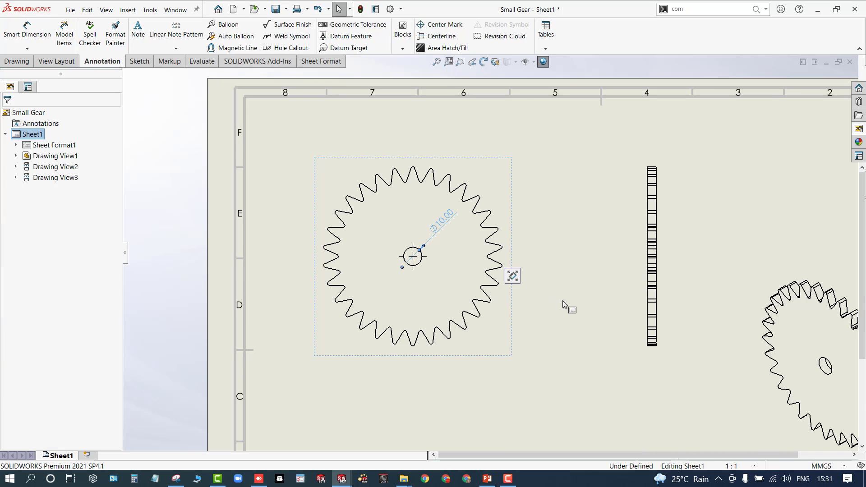
# - Move the isometric view directly below the round face view, inside the sheet border
pyautogui.press('f')
pyautogui.scroll(1, 548, 301)
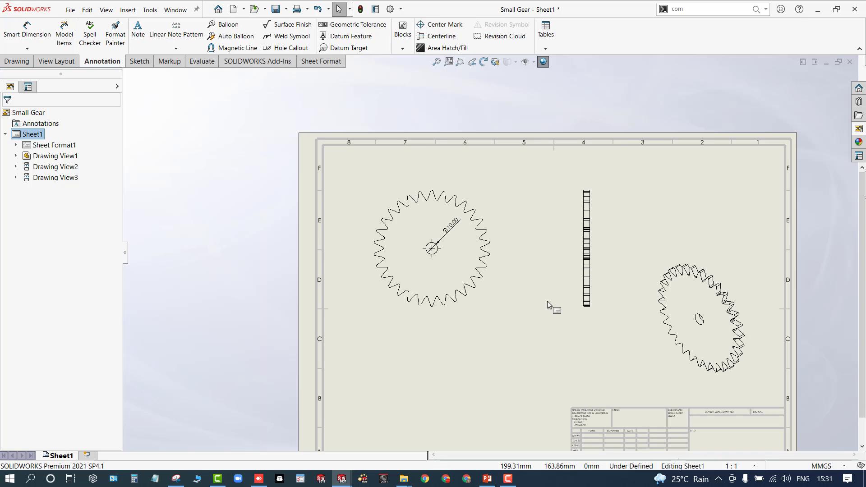
pyautogui.moveTo(727, 237); pyautogui.dragTo(473, 389)
pyautogui.scroll(2, 467, 347)
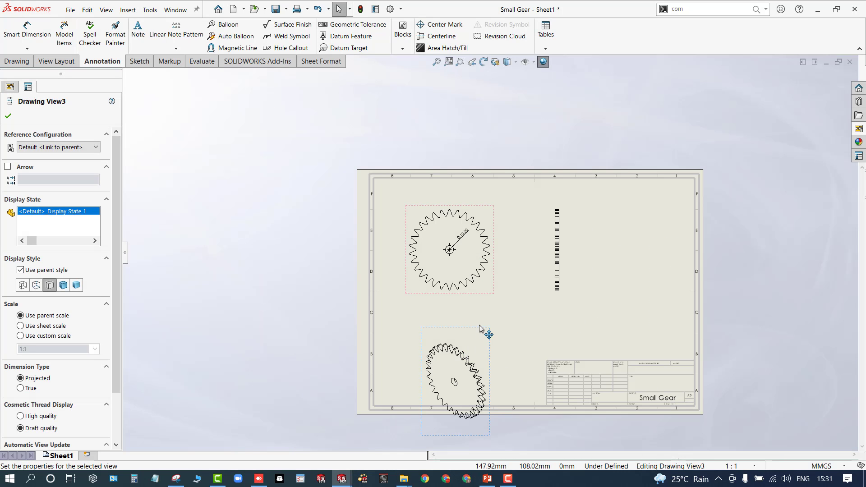
pyautogui.moveTo(479, 328); pyautogui.dragTo(469, 303)
pyautogui.click(539, 313)
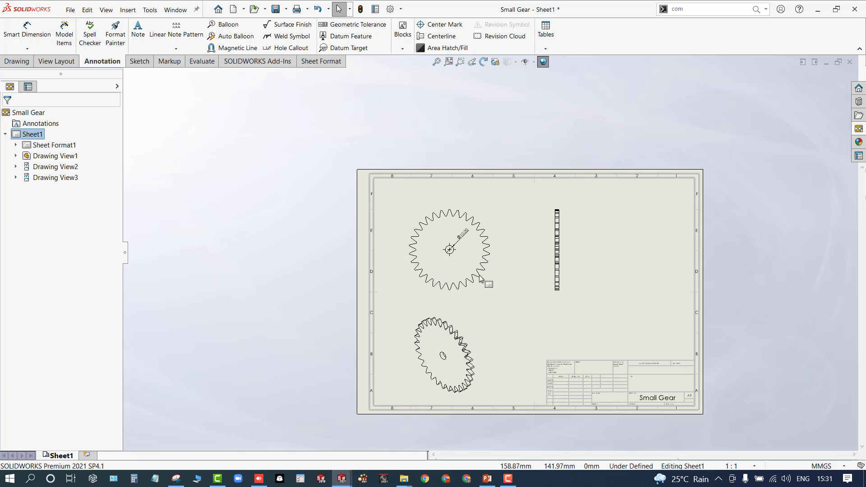
# - Display the isometric view as shaded with edges and shift the round face view slightly up the sheet
pyautogui.scroll(-2, 469, 284)
pyautogui.click(478, 328)
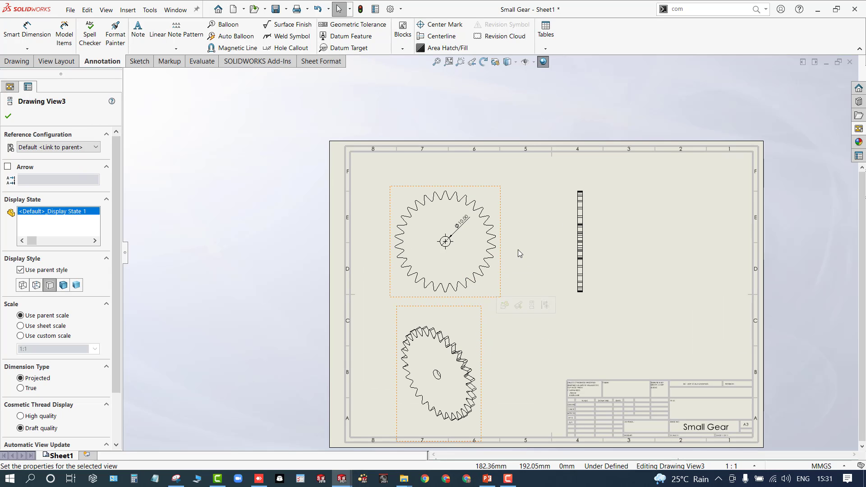
pyautogui.click(515, 64)
pyautogui.click(508, 75)
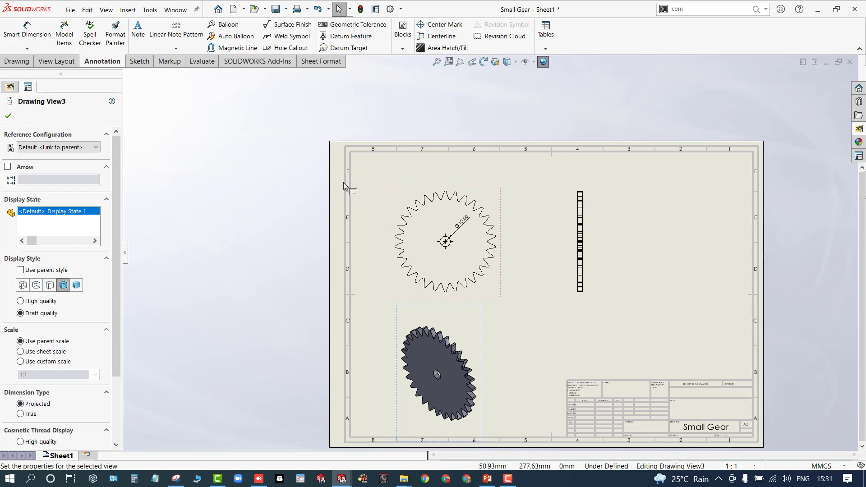
pyautogui.click(329, 229)
pyautogui.scroll(-1, 413, 270)
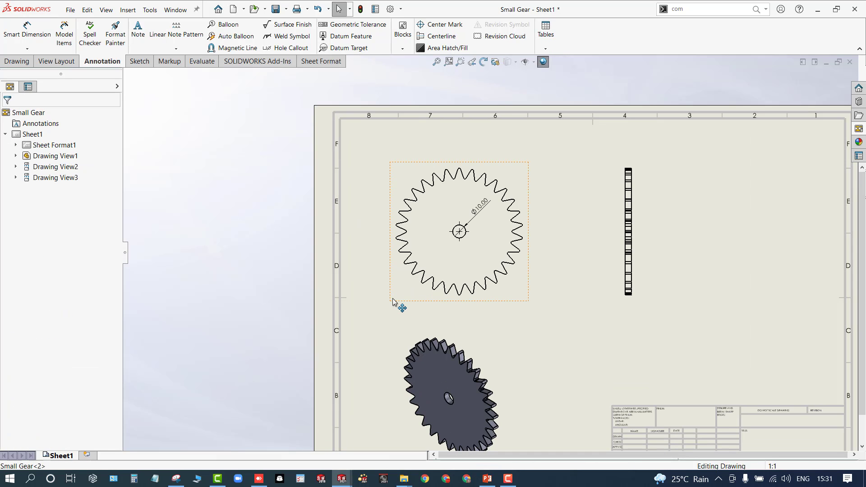
pyautogui.click(392, 293)
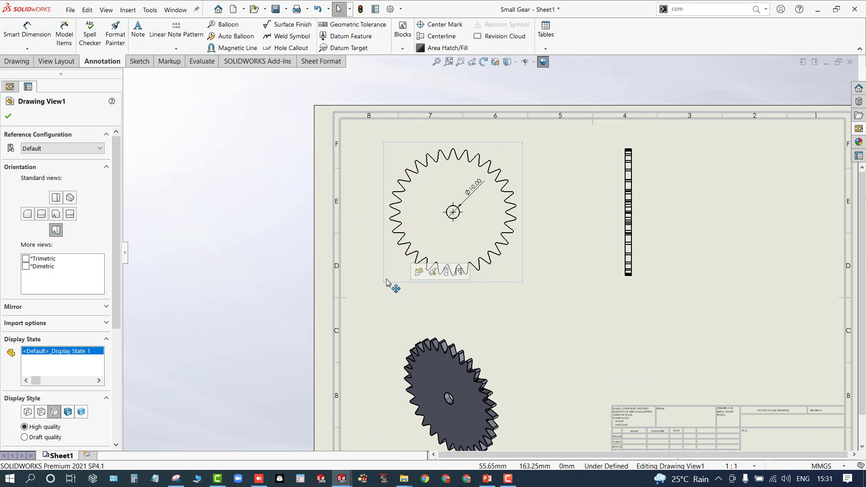
# - Dimension the angle between the two flanks of a tooth near the top of the round face view
pyautogui.scroll(-3, 493, 159)
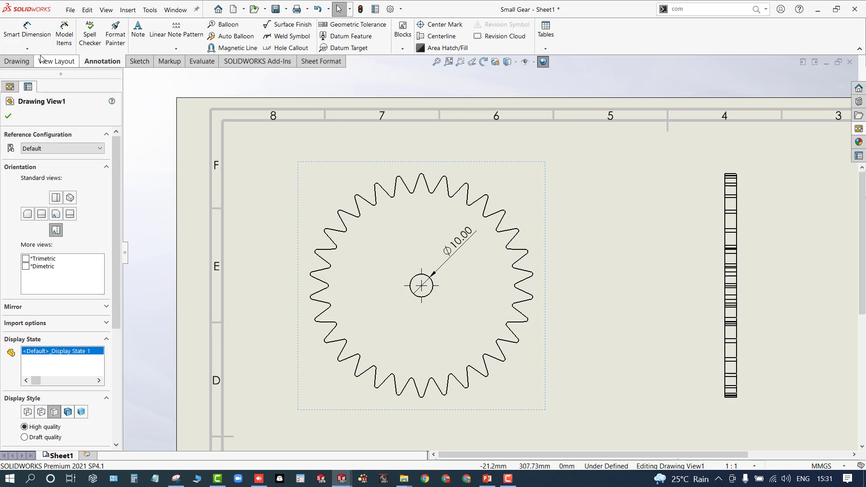
pyautogui.click(27, 28)
pyautogui.click(396, 187)
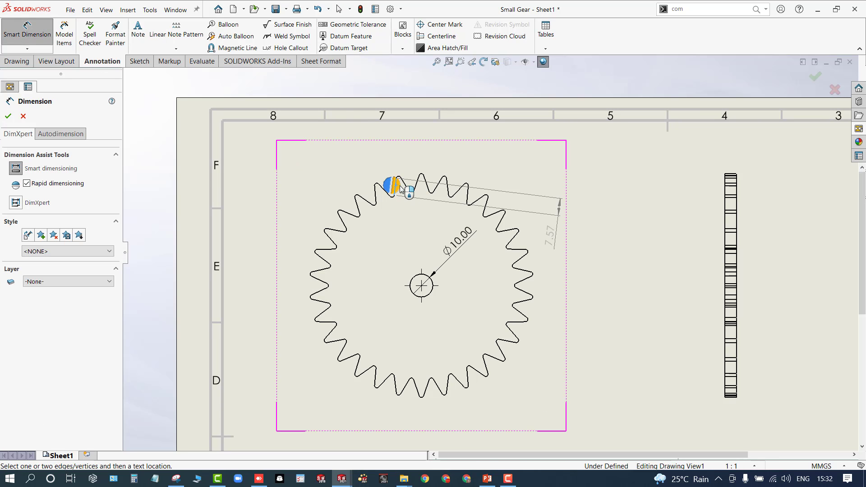
pyautogui.click(401, 186)
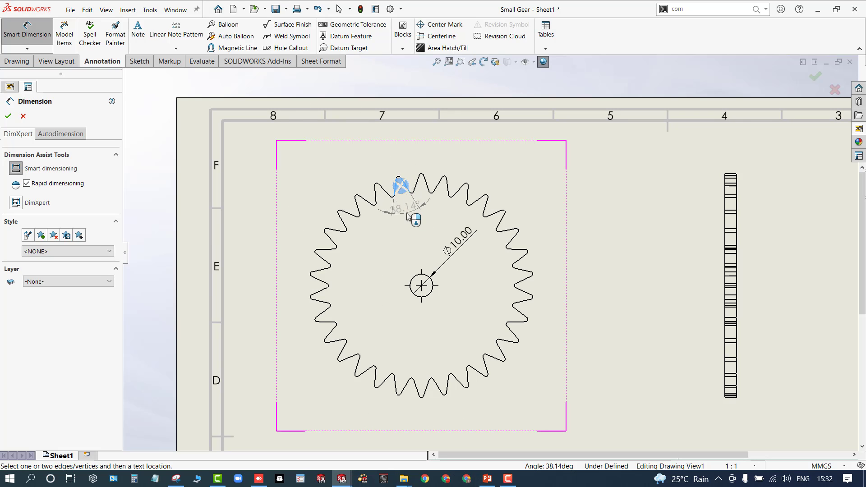
pyautogui.click(404, 205)
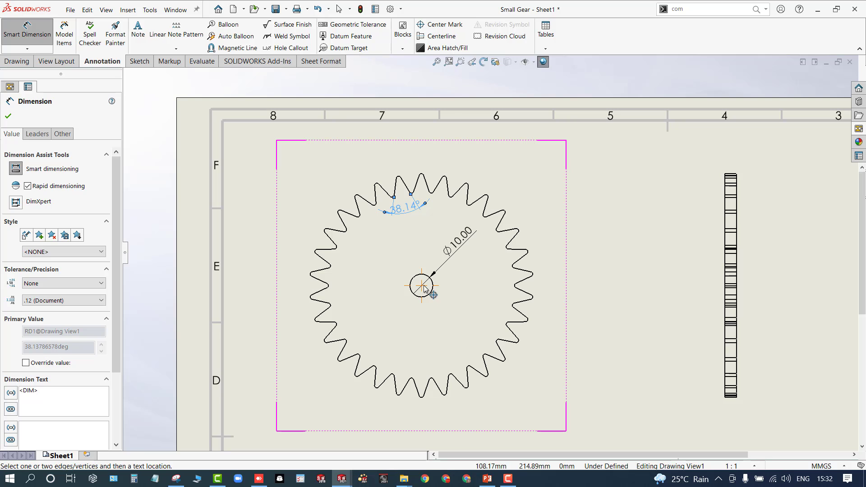
# - Dimension the angle of a gap between two adjacent teeth on the gear's upper right side
pyautogui.click(519, 238)
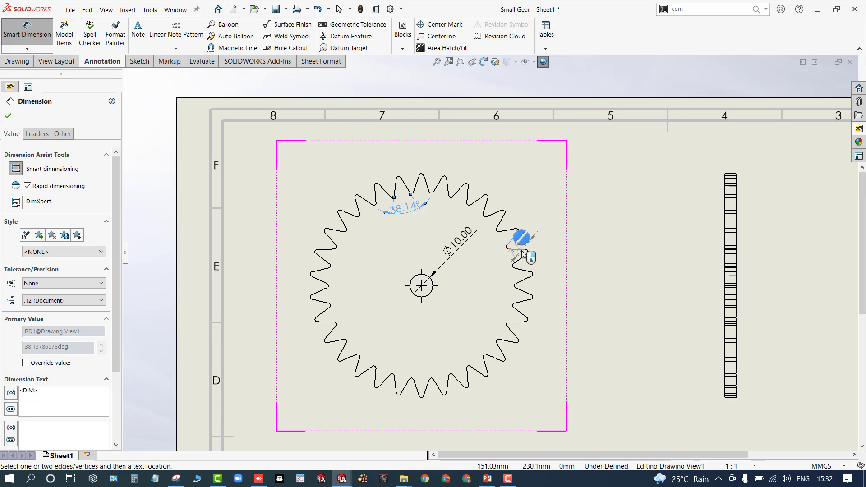
pyautogui.click(522, 250)
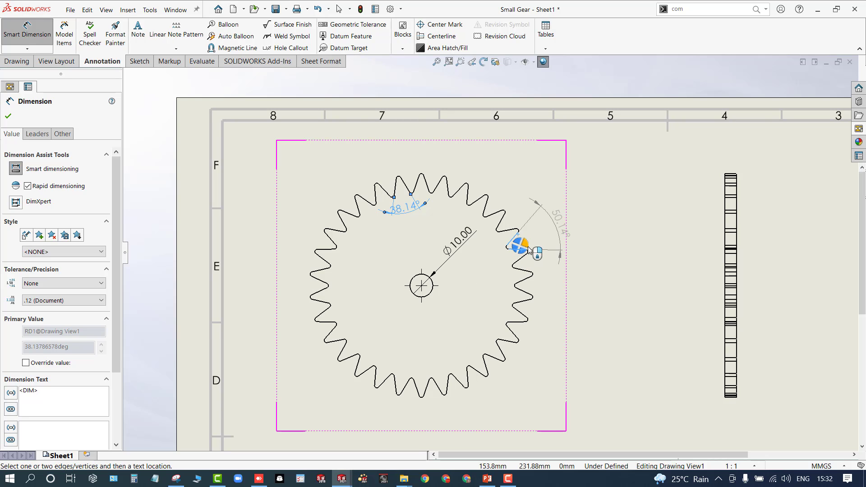
pyautogui.click(551, 234)
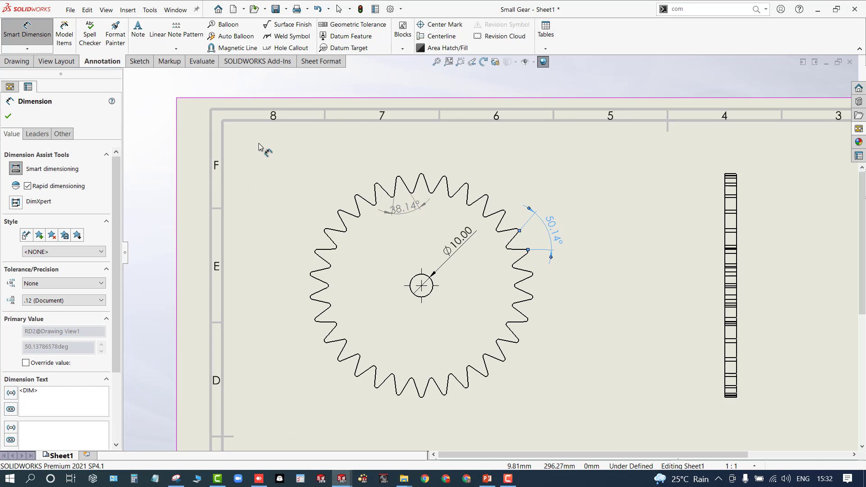
# - Dimension the vertical distance between a tooth tip arc and the adjacent root arc on the gear's right side
pyautogui.scroll(-2, 512, 309)
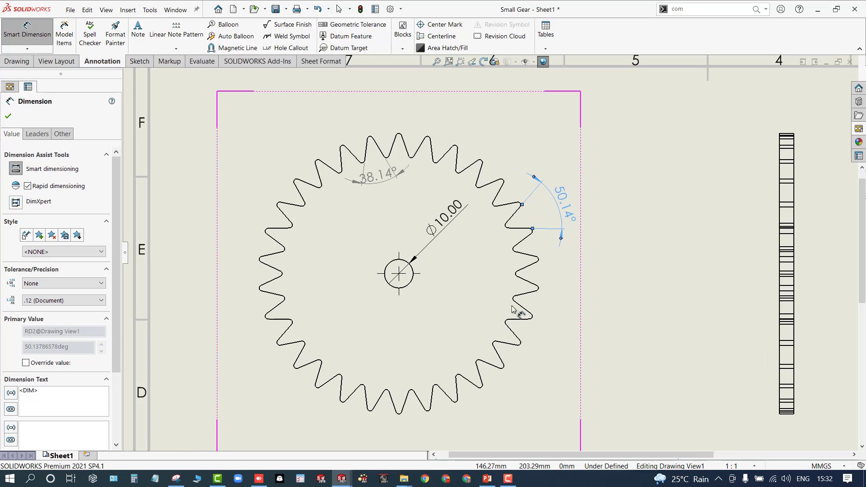
pyautogui.click(539, 289)
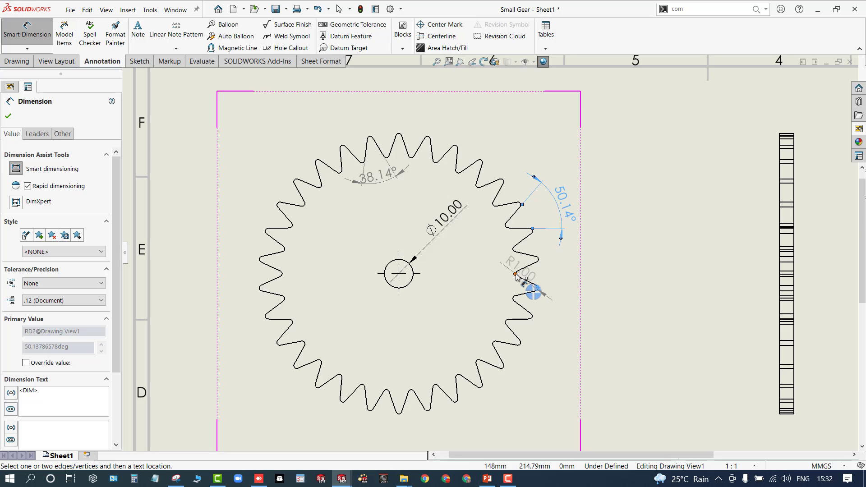
pyautogui.scroll(-5, 515, 277)
pyautogui.scroll(4, 469, 334)
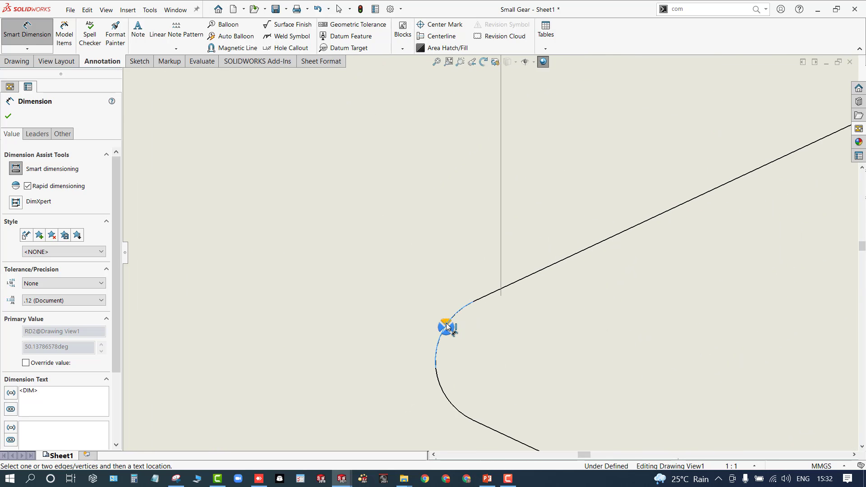
pyautogui.scroll(3, 480, 347)
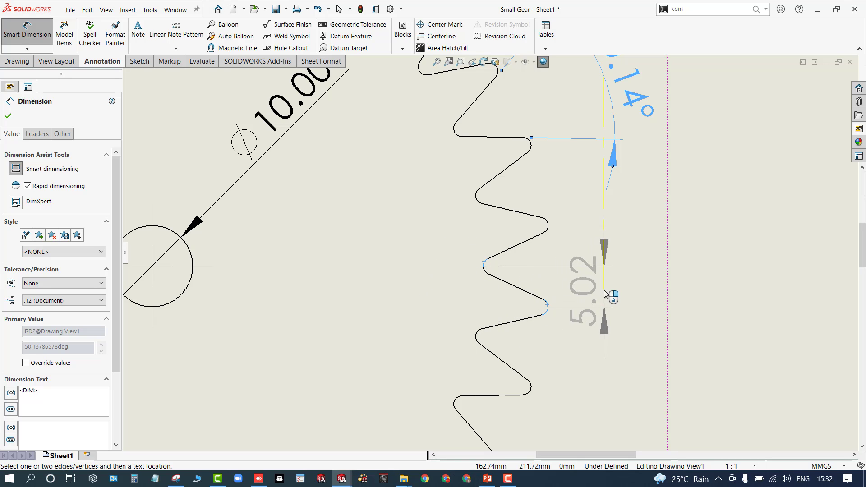
pyautogui.click(613, 292)
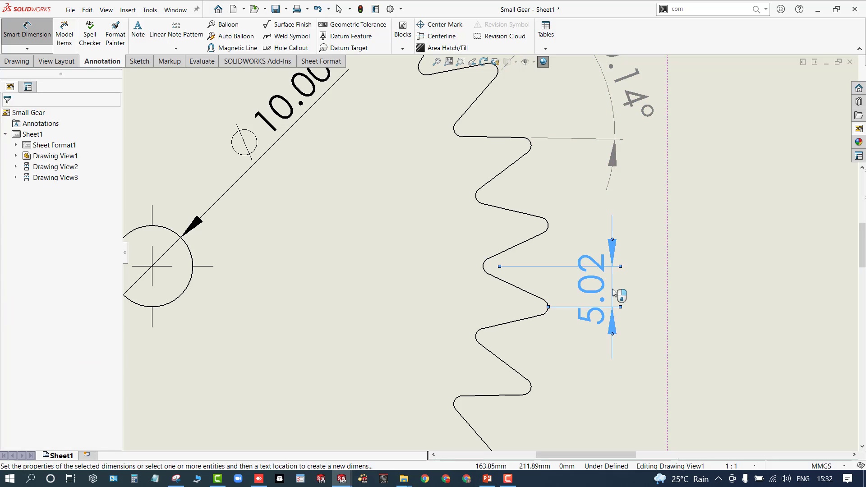
pyautogui.scroll(2, 546, 320)
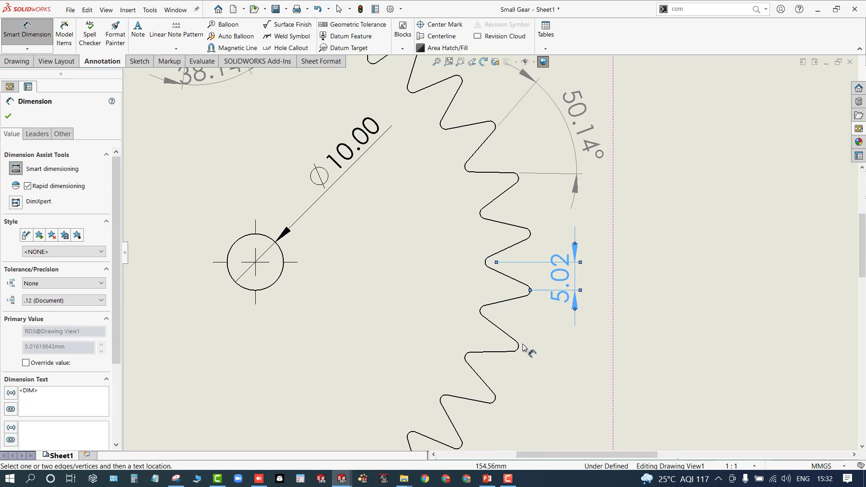
pyautogui.scroll(5, 501, 253)
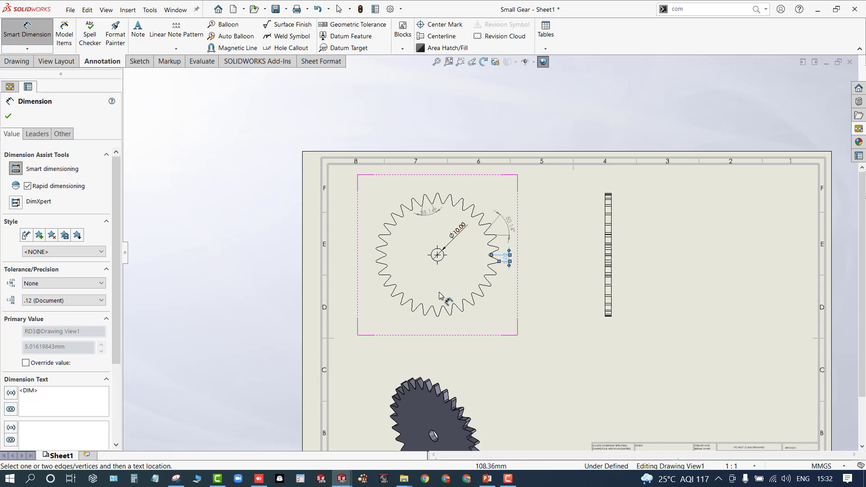
# - Sketch a circle about 98 mm in diameter from the bore centre through the tooth tips in the round face view
pyautogui.scroll(-2, 444, 302)
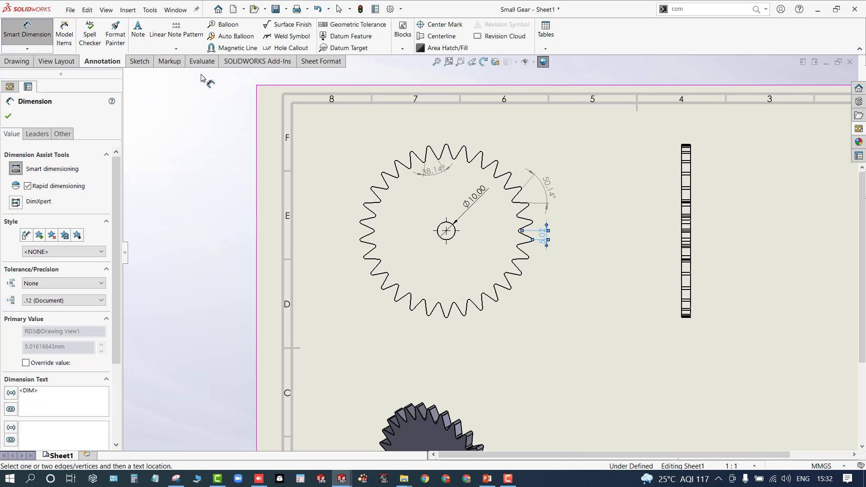
pyautogui.click(140, 61)
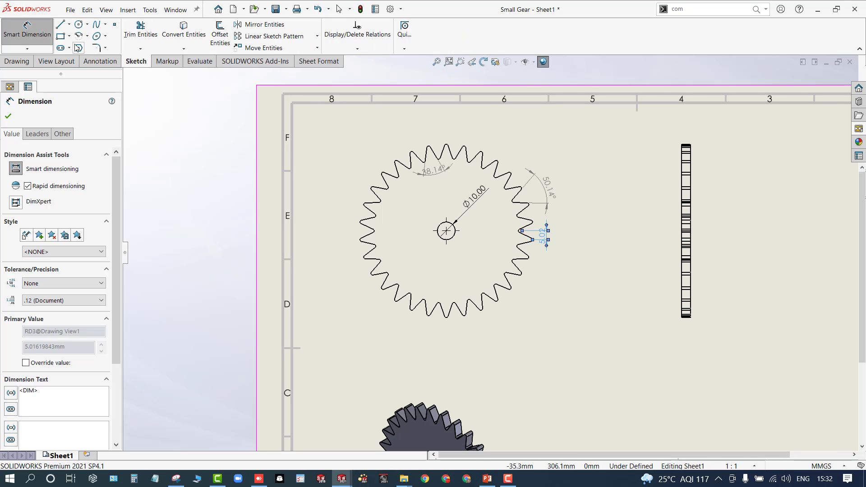
pyautogui.click(79, 25)
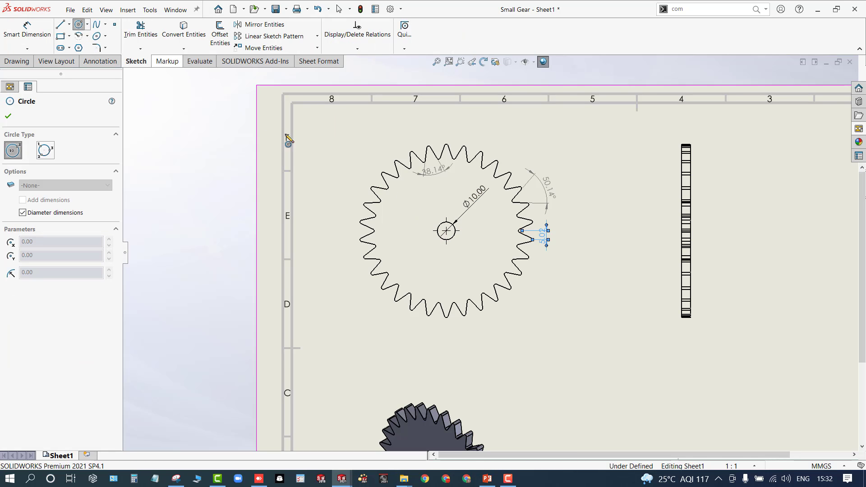
pyautogui.click(447, 231)
pyautogui.scroll(4, 518, 171)
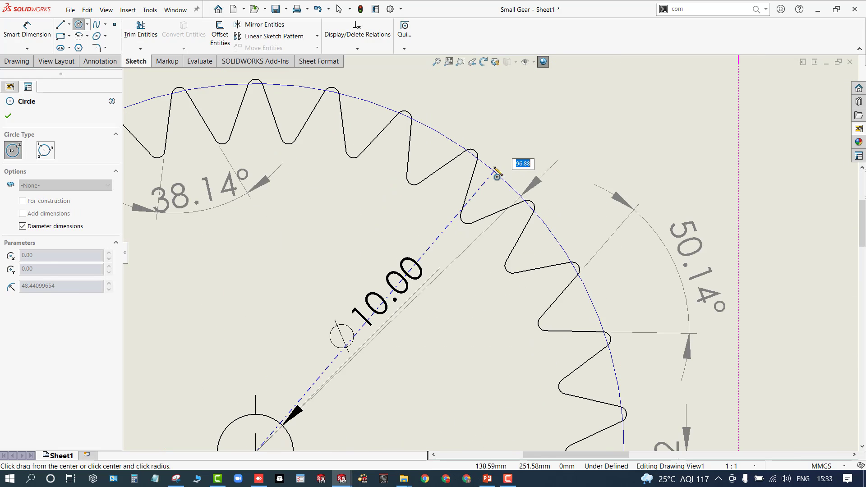
pyautogui.scroll(8, 496, 176)
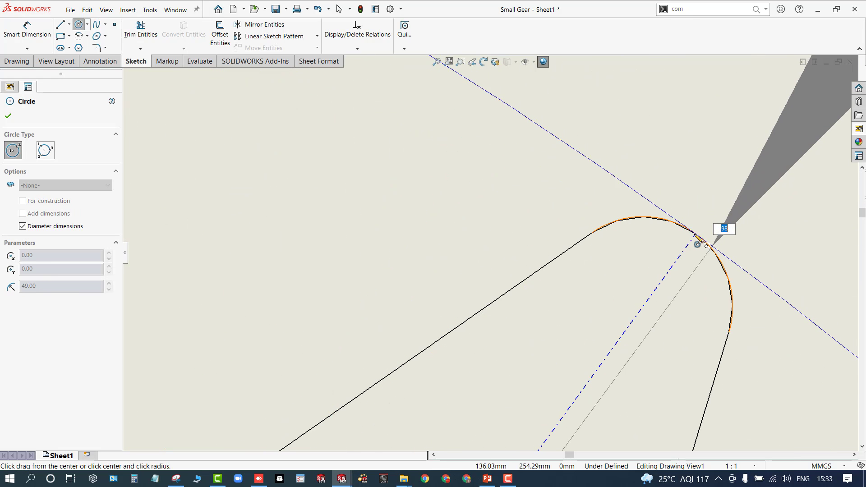
pyautogui.click(699, 245)
pyautogui.scroll(-10, 657, 250)
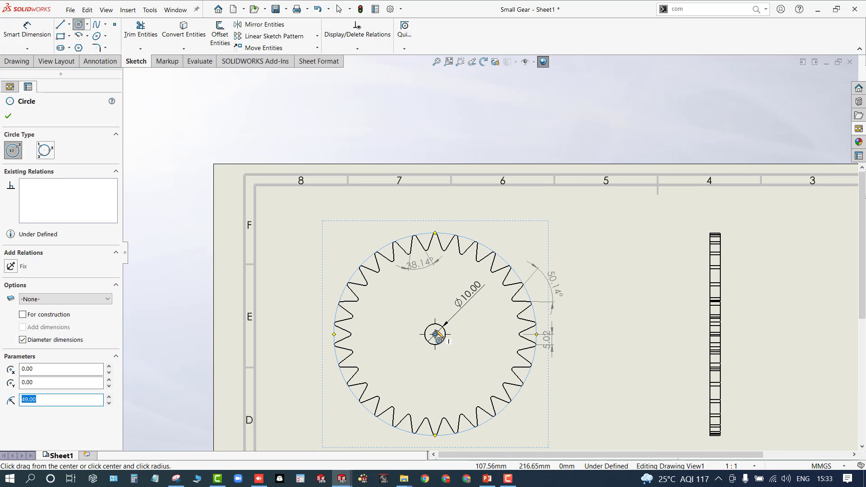
# - Sketch a second circle about 81.5 mm in diameter from the bore centre touching the tooth roots
pyautogui.click(436, 335)
pyautogui.scroll(6, 512, 275)
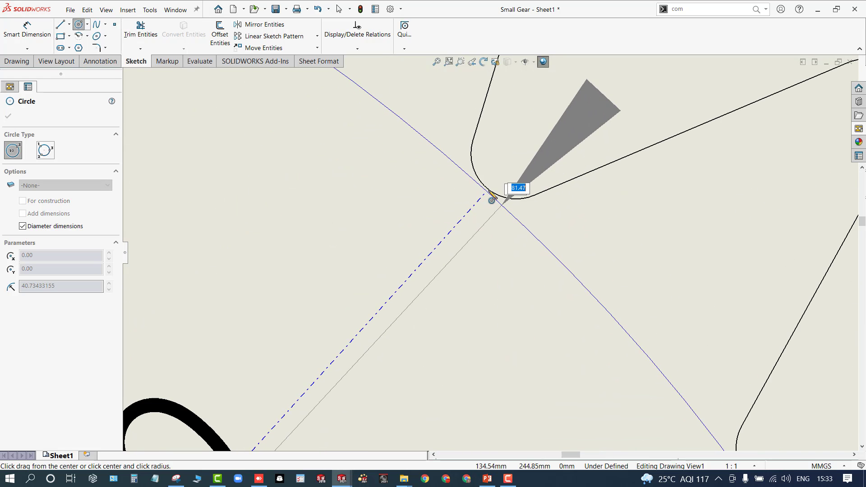
pyautogui.click(495, 195)
pyautogui.scroll(-10, 464, 275)
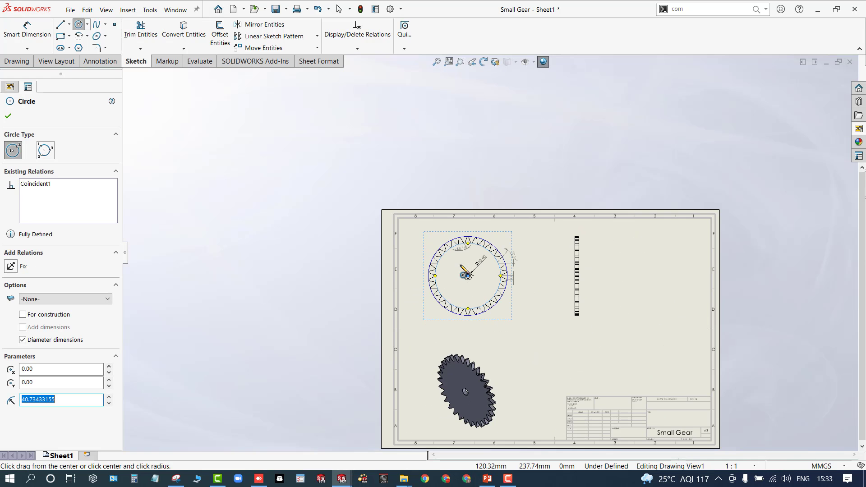
pyautogui.press('Escape')
pyautogui.scroll(9, 473, 259)
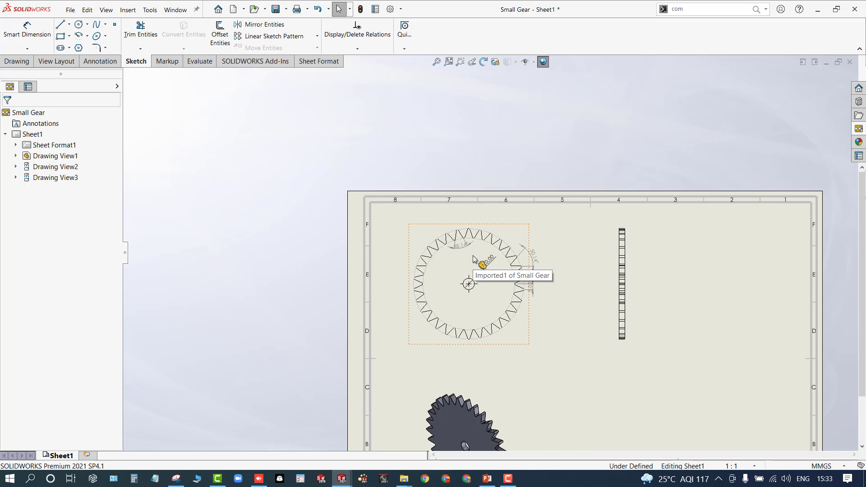
pyautogui.click(481, 222)
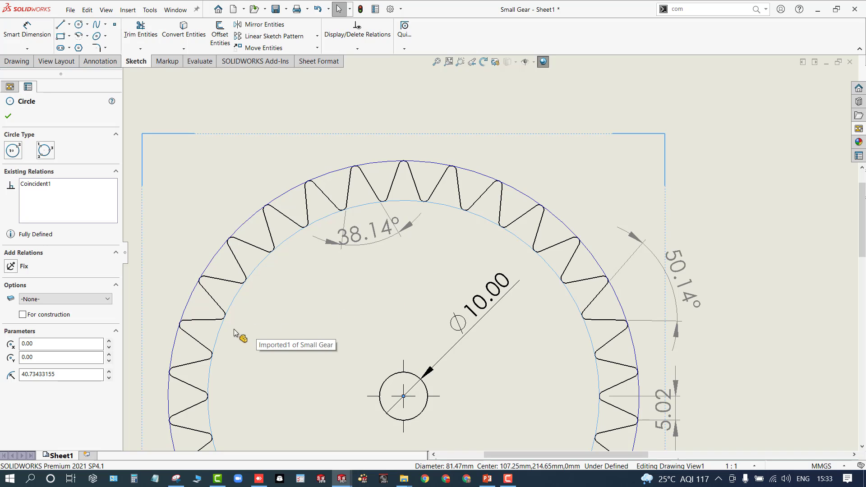
pyautogui.click(86, 299)
pyautogui.click(86, 305)
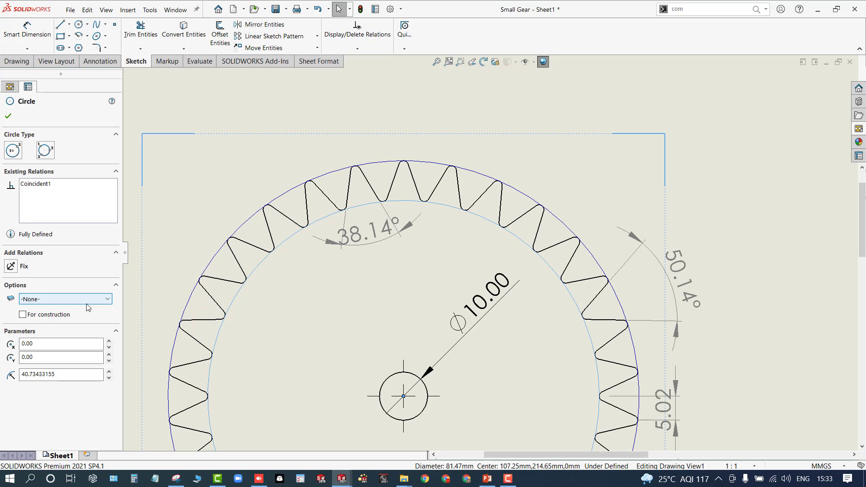
pyautogui.click(729, 149)
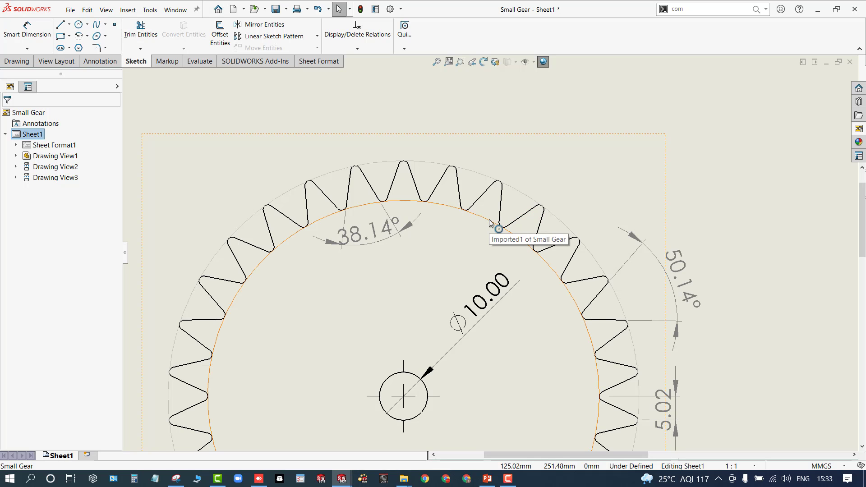
# - Display the line format tools for the drawing
pyautogui.rightClick(643, 39)
pyautogui.moveTo(665, 81)
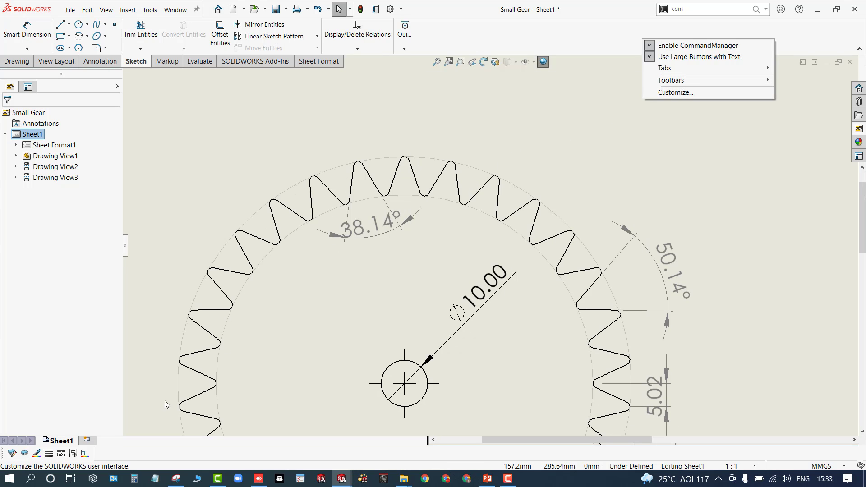
pyautogui.click(519, 235)
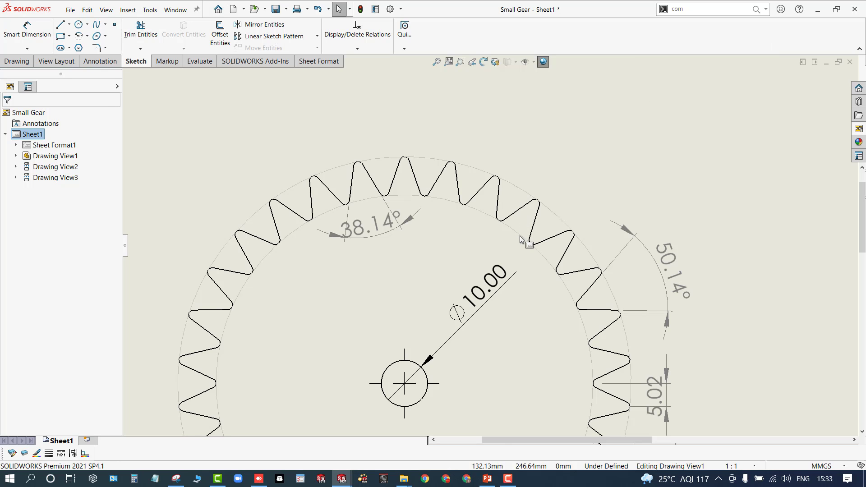
# - Set the line style of the root circle to Phantom
pyautogui.click(518, 235)
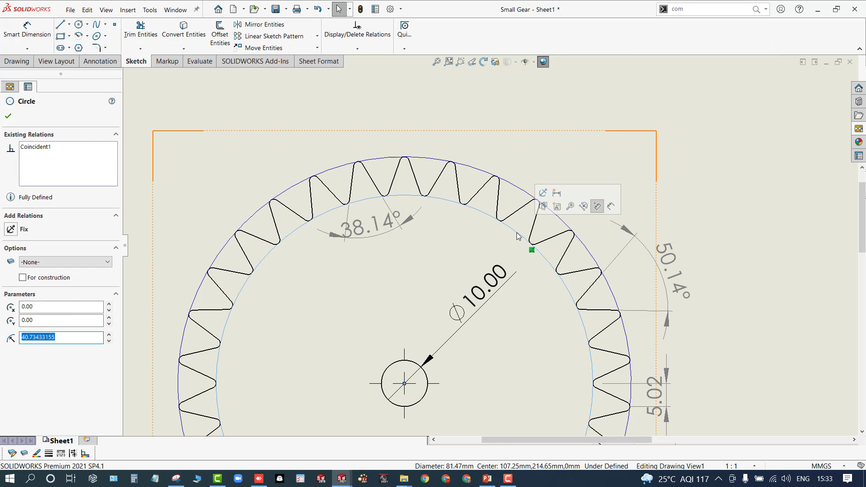
pyautogui.click(60, 455)
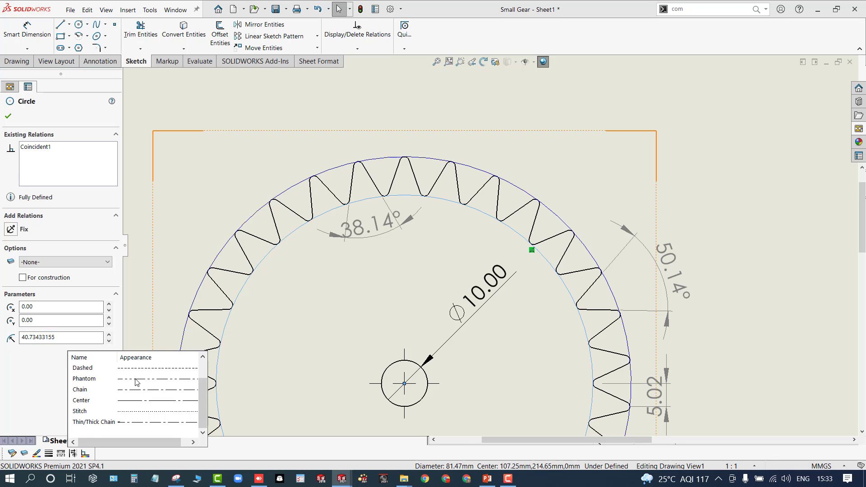
pyautogui.click(136, 379)
pyautogui.click(243, 195)
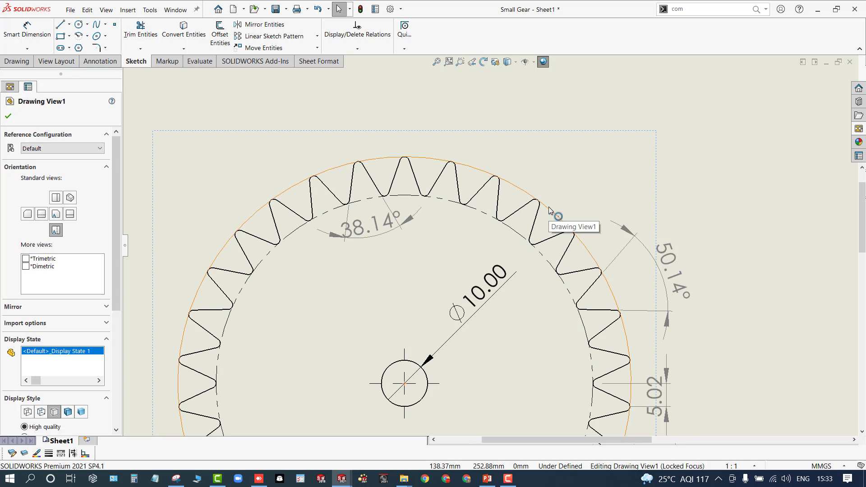
# - Apply the Phantom line style to the outer circle around the tooth tips
pyautogui.click(559, 218)
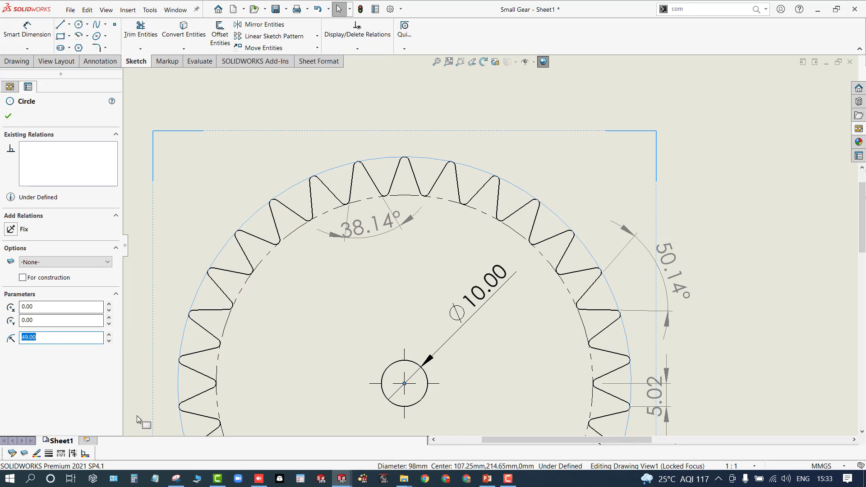
pyautogui.click(62, 454)
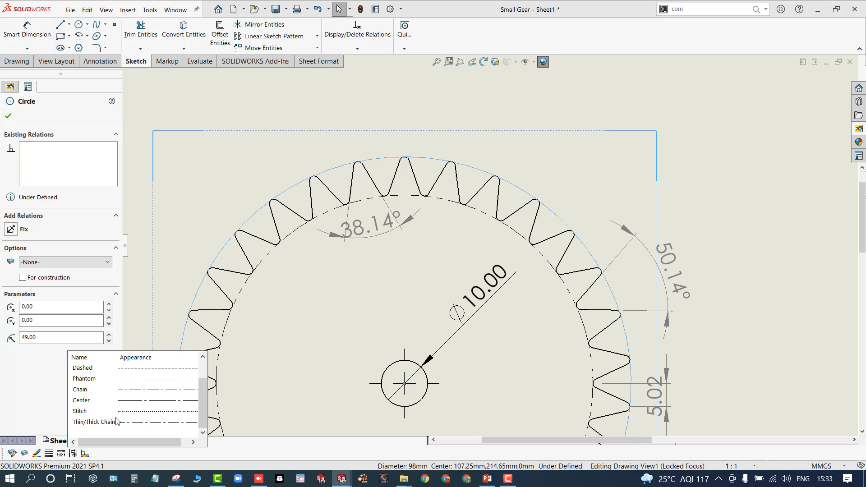
pyautogui.click(146, 379)
pyautogui.scroll(3, 489, 245)
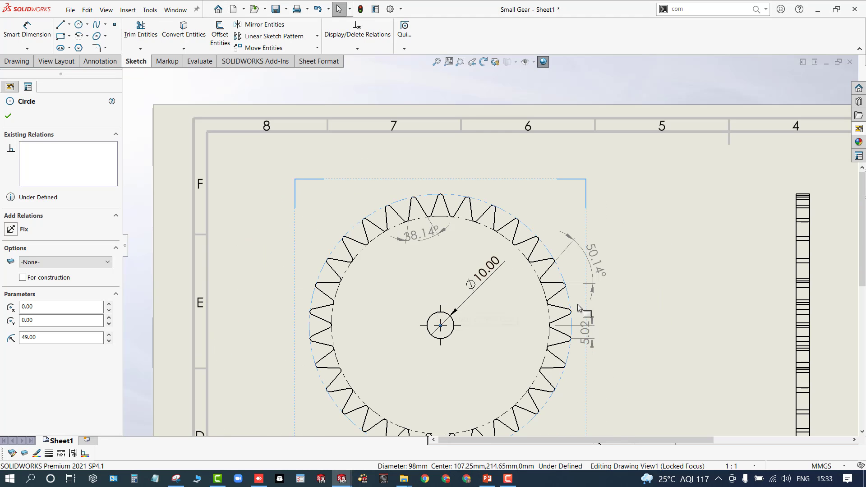
pyautogui.click(654, 337)
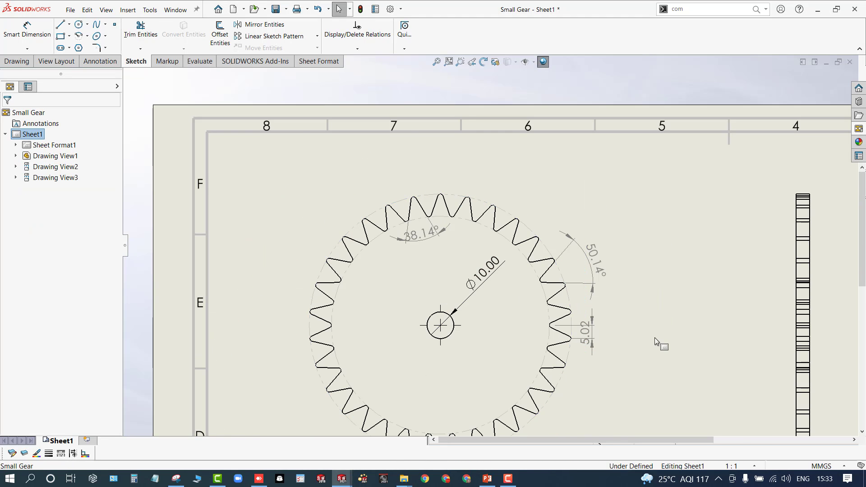
pyautogui.scroll(2, 654, 337)
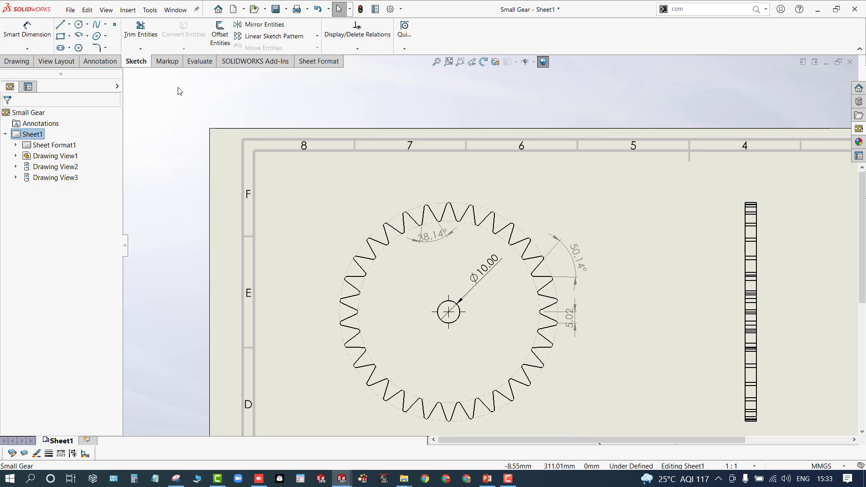
# - Dimension the outer circle's diameter, placing the text outside the gear at its upper right, and keep the value
pyautogui.click(27, 31)
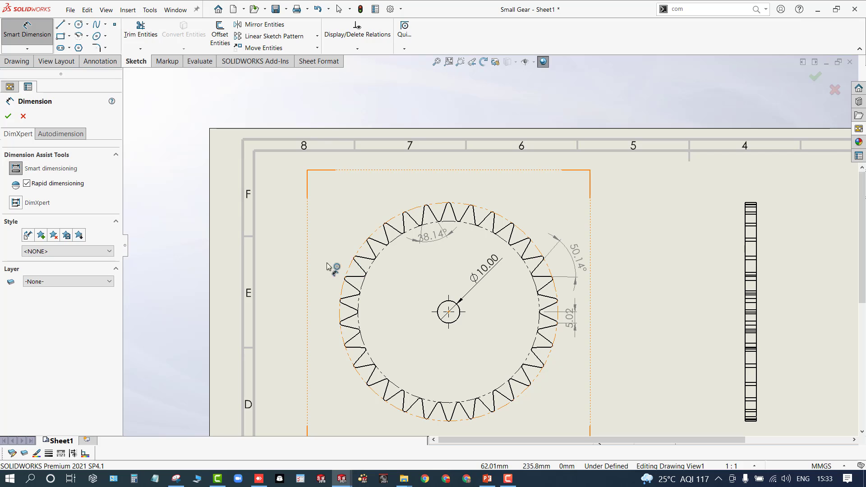
pyautogui.click(23, 116)
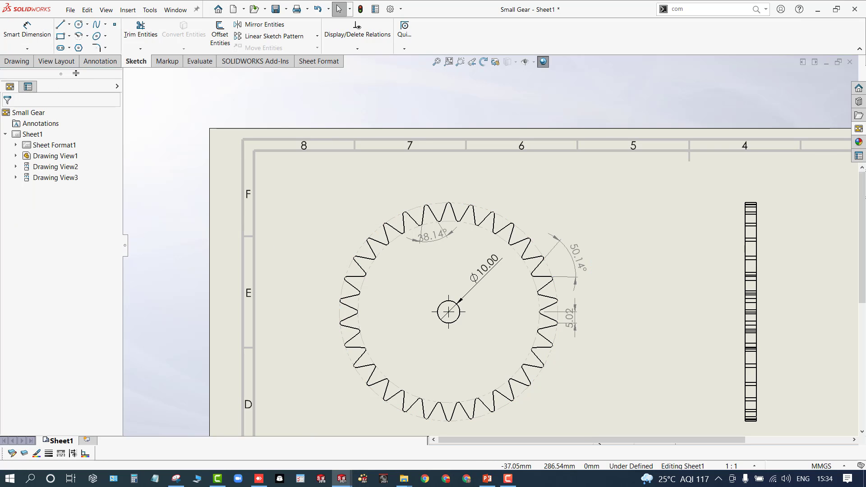
pyautogui.click(100, 61)
pyautogui.click(27, 31)
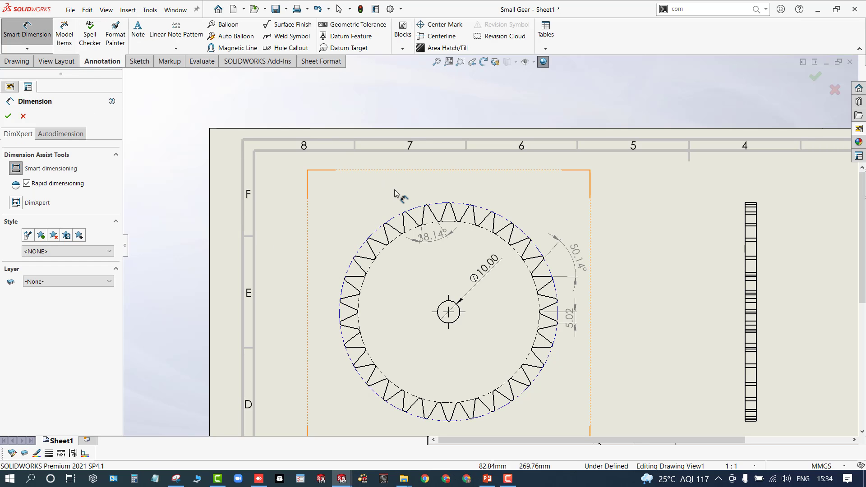
pyautogui.click(412, 210)
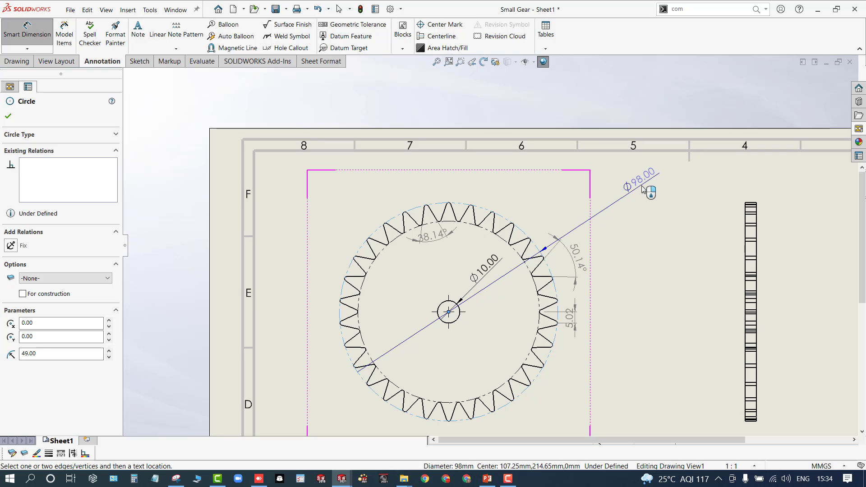
pyautogui.click(643, 185)
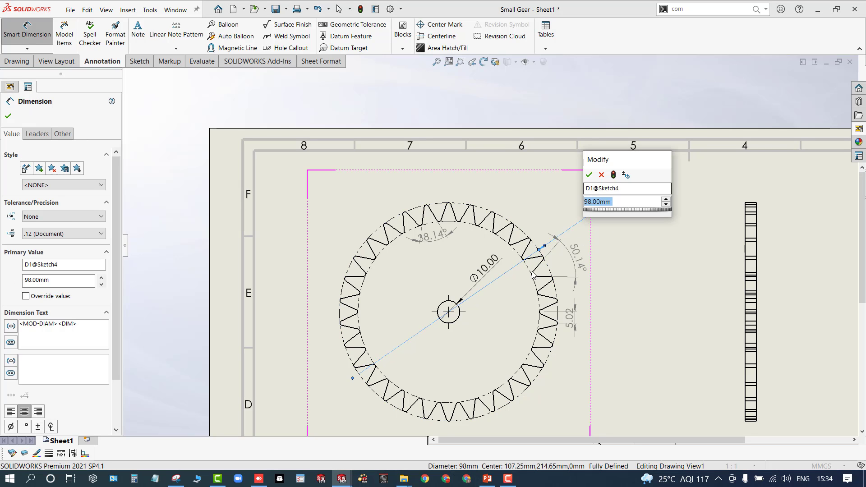
pyautogui.click(589, 175)
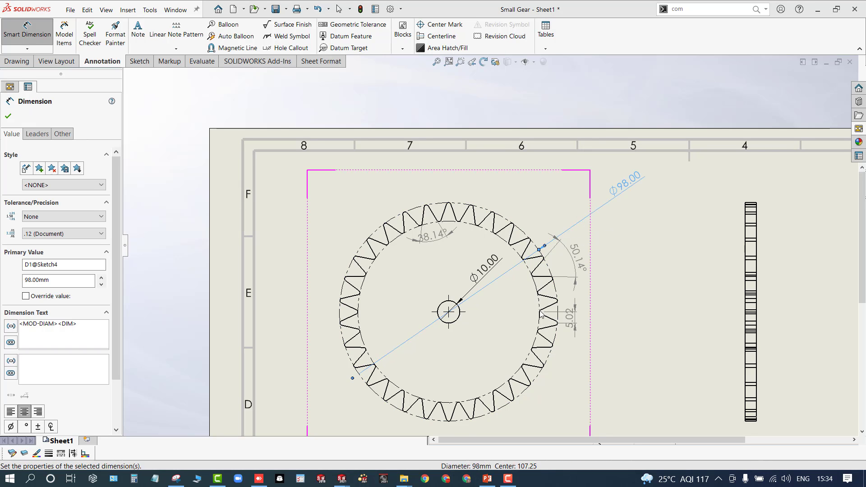
pyautogui.click(540, 310)
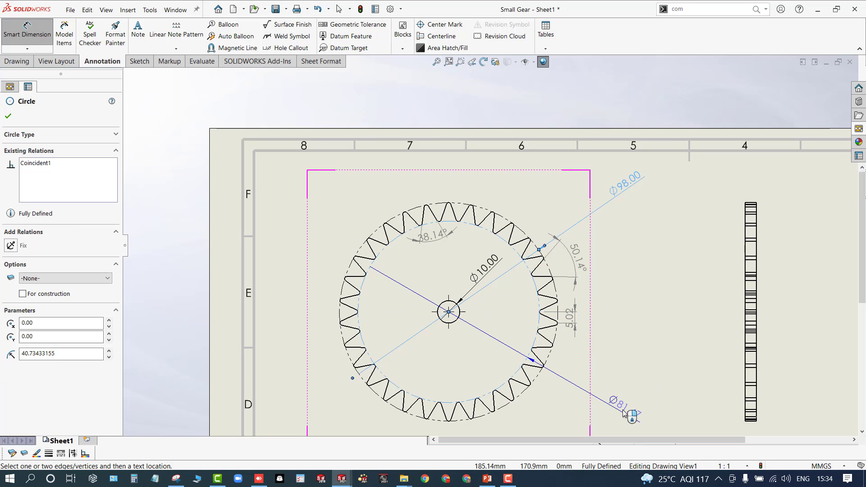
pyautogui.click(624, 411)
pyautogui.press('Escape')
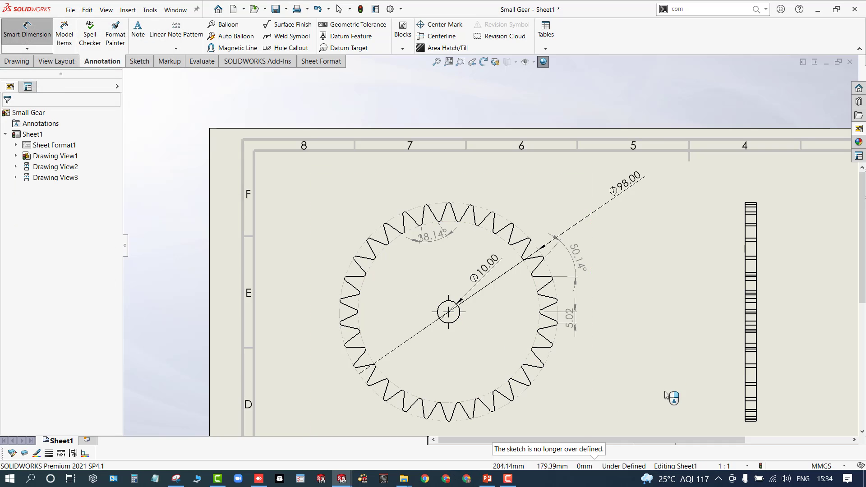
# - Dimension the root circle's diameter as a driven dimension, placing the text outside the gear at its lower right
pyautogui.click(535, 345)
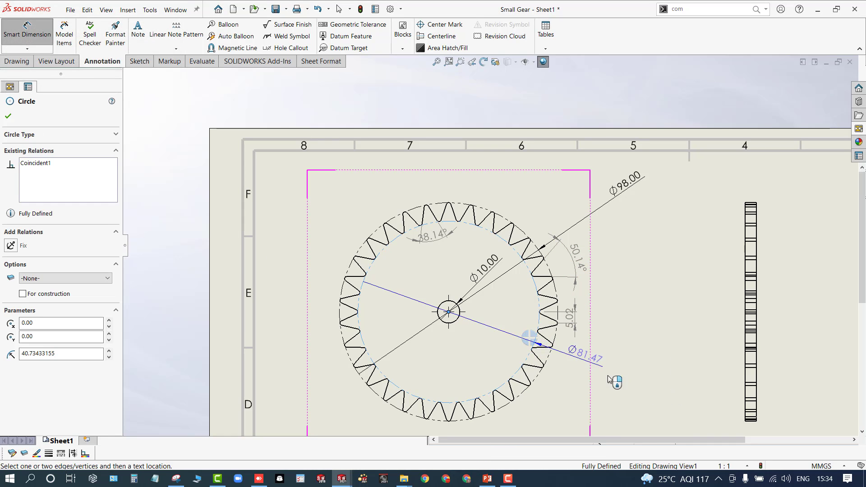
pyautogui.click(639, 422)
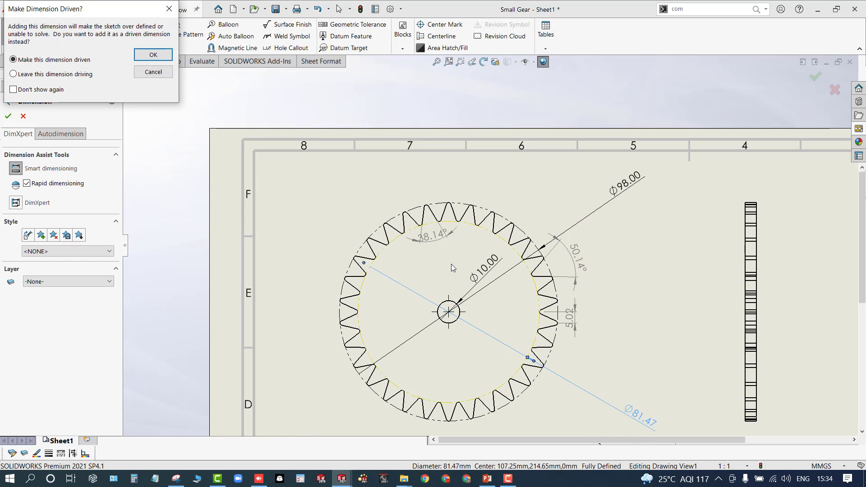
pyautogui.click(154, 55)
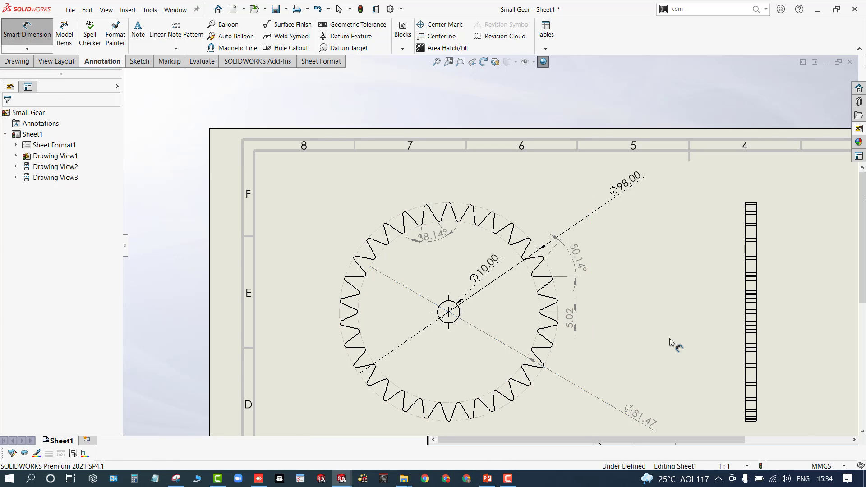
pyautogui.scroll(2, 667, 343)
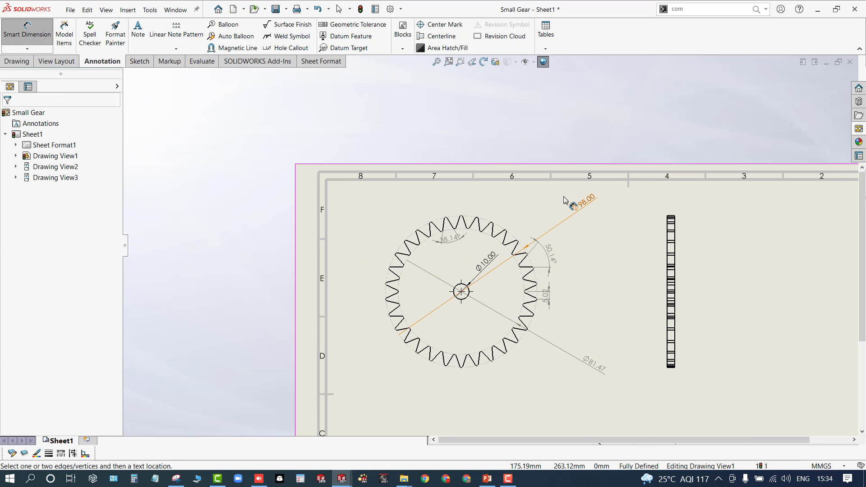
pyautogui.scroll(-1, 586, 358)
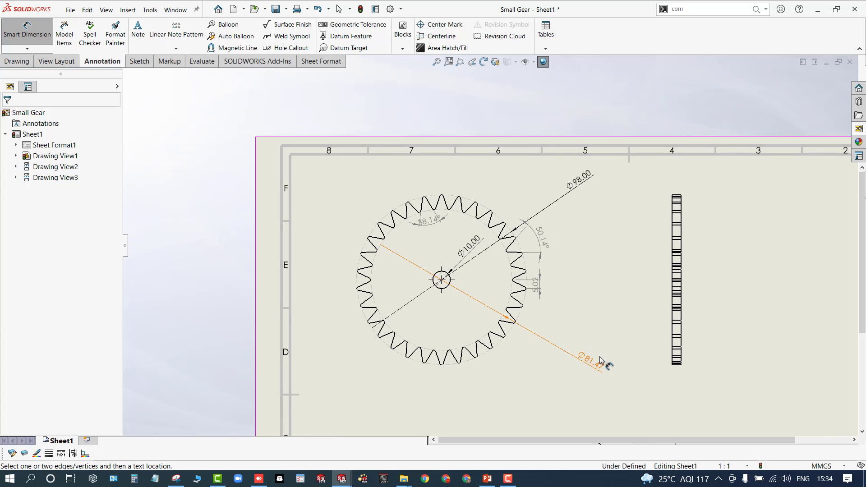
# - Set the document's diameter dimension style to horizontal text on a bent leader and apply it to the drawing
pyautogui.click(391, 10)
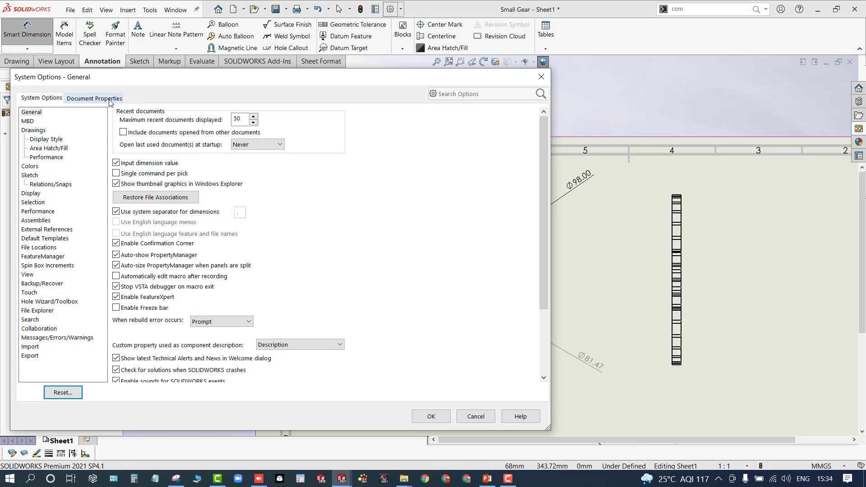
pyautogui.click(108, 100)
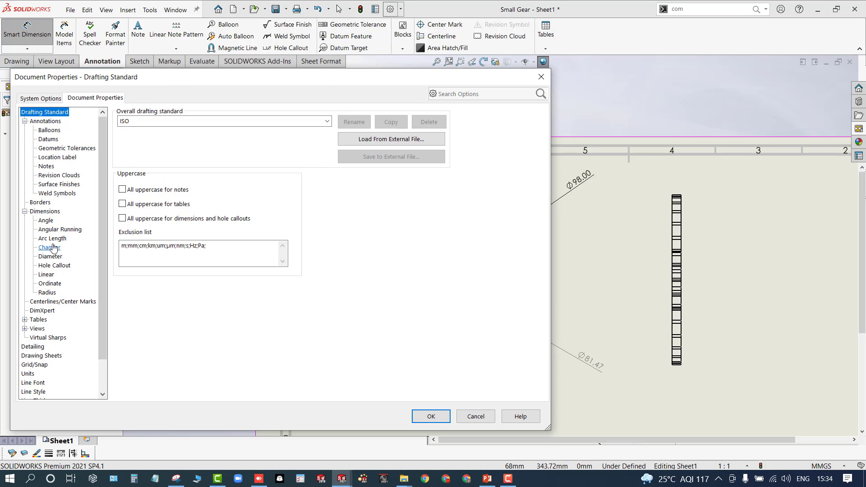
pyautogui.click(50, 256)
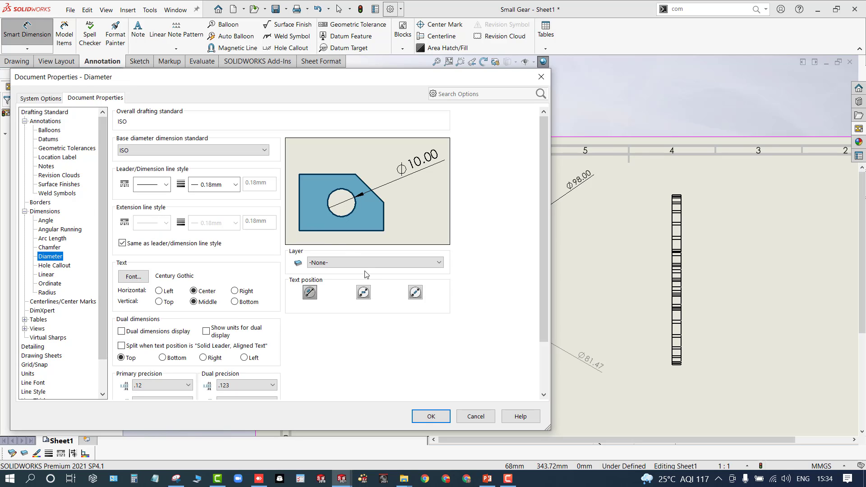
pyautogui.click(363, 293)
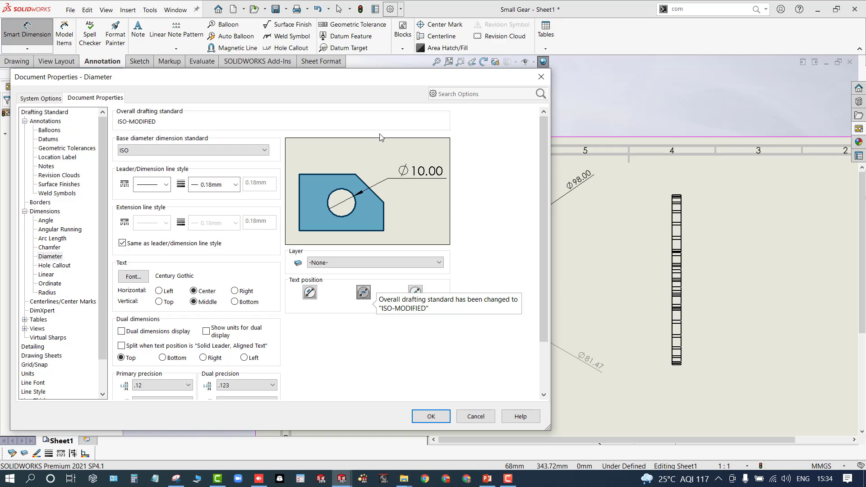
pyautogui.moveTo(348, 86); pyautogui.dragTo(305, 56)
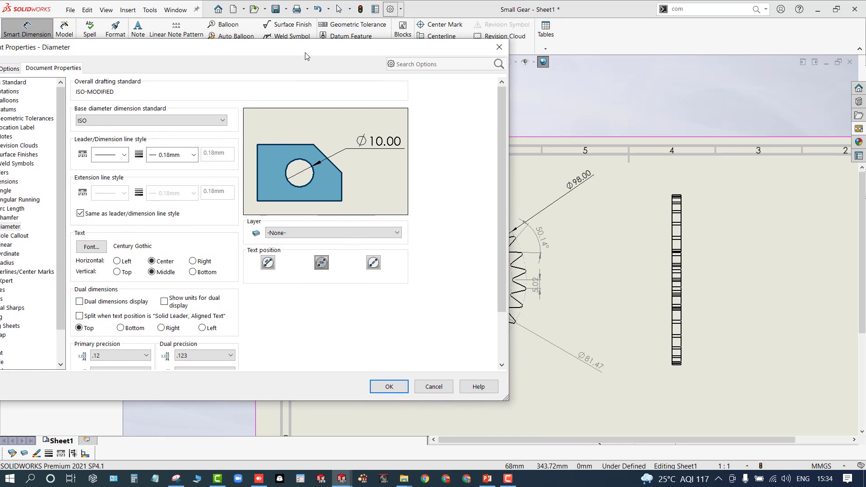
pyautogui.click(388, 387)
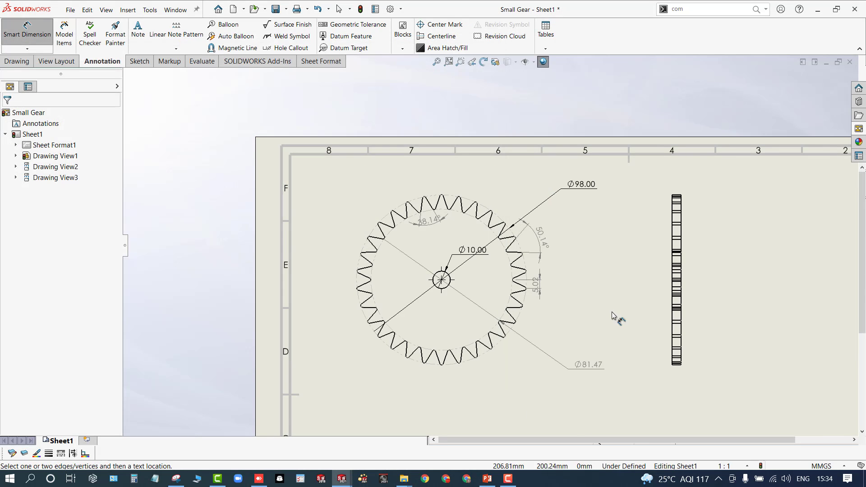
# - Move the bore's diameter dimension to the left of the hole and the vertical 5.02 dimension inside the gear's outline
pyautogui.moveTo(471, 250)
pyautogui.mouseDown()
pyautogui.moveTo(336, 256)
pyautogui.moveTo(392, 269)
pyautogui.mouseUp()
pyautogui.click(586, 300)
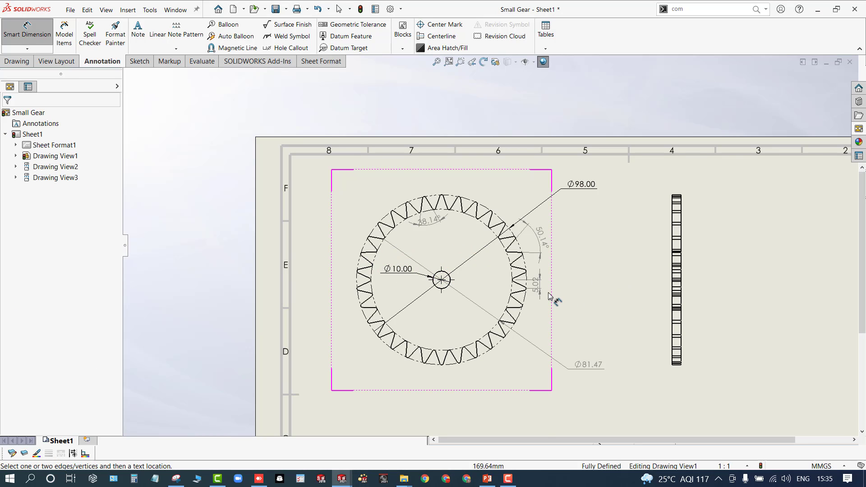
pyautogui.moveTo(536, 293); pyautogui.dragTo(495, 295)
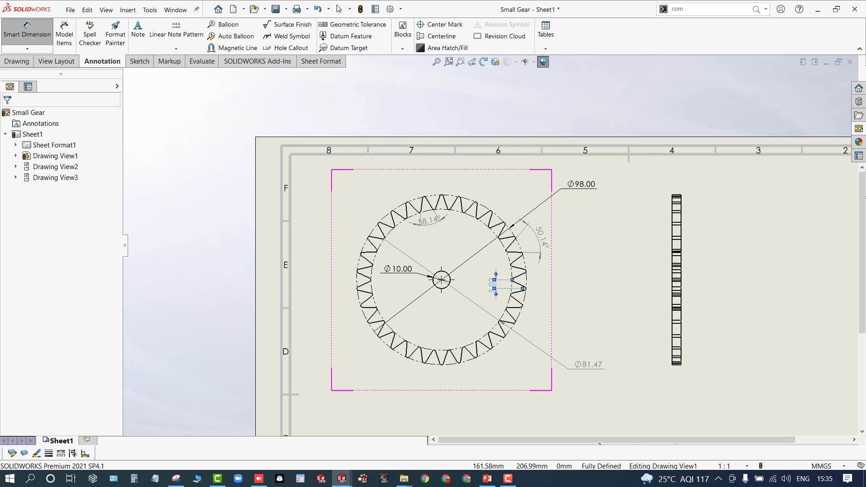
pyautogui.click(604, 334)
pyautogui.scroll(-1, 586, 303)
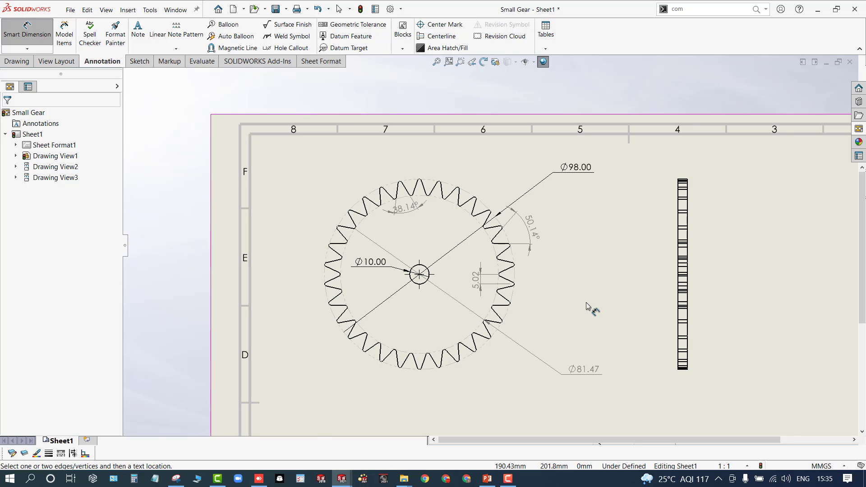
# - Dimension the gear's thickness in the side view, placing the text below the view on its left
pyautogui.scroll(2, 586, 302)
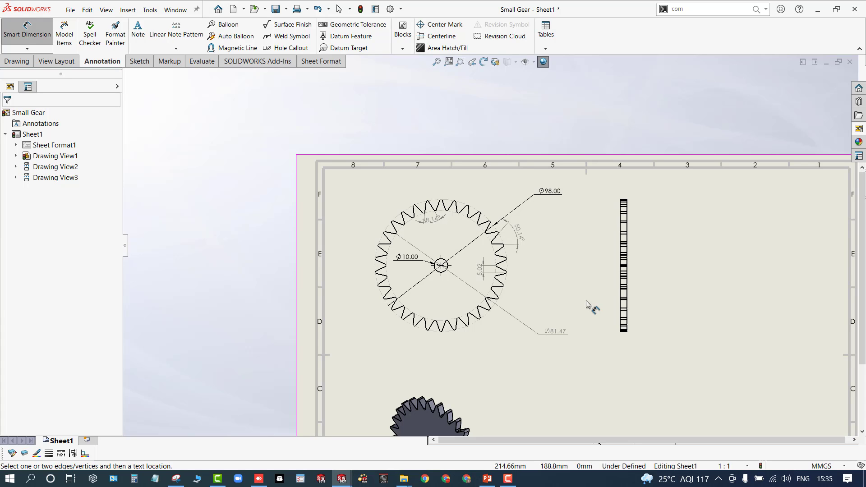
pyautogui.scroll(-6, 604, 280)
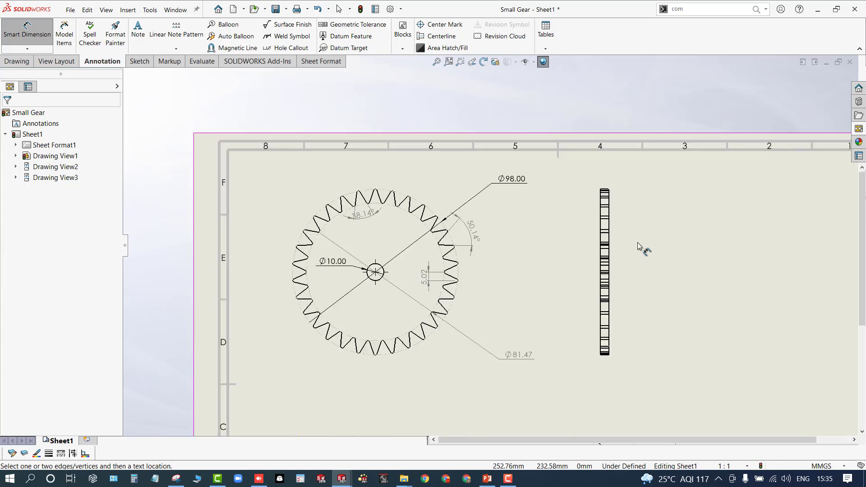
pyautogui.scroll(-4, 456, 134)
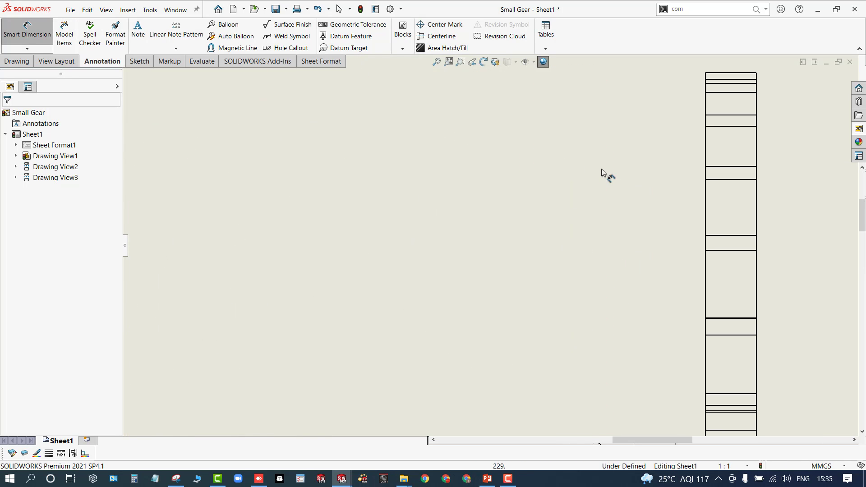
pyautogui.click(707, 175)
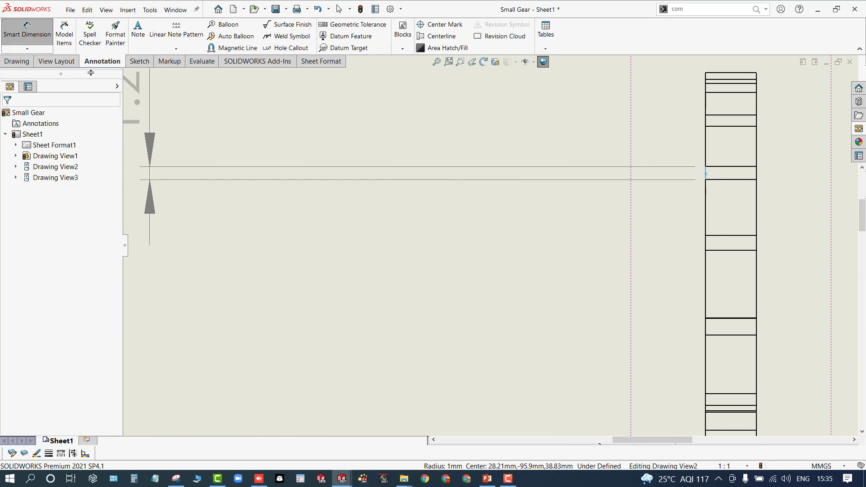
pyautogui.press('Escape')
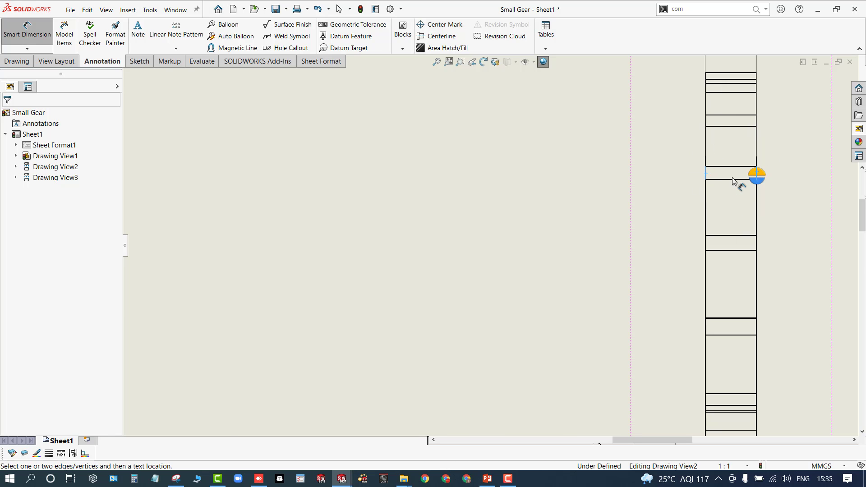
pyautogui.scroll(10, 716, 197)
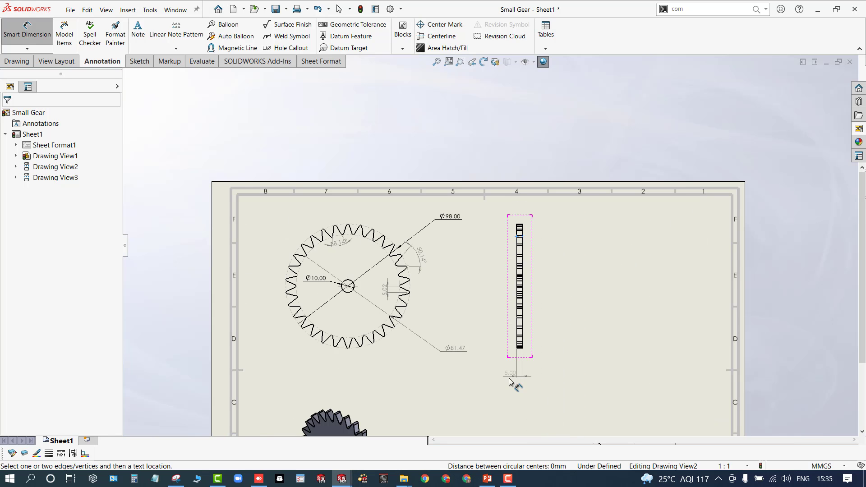
pyautogui.click(496, 379)
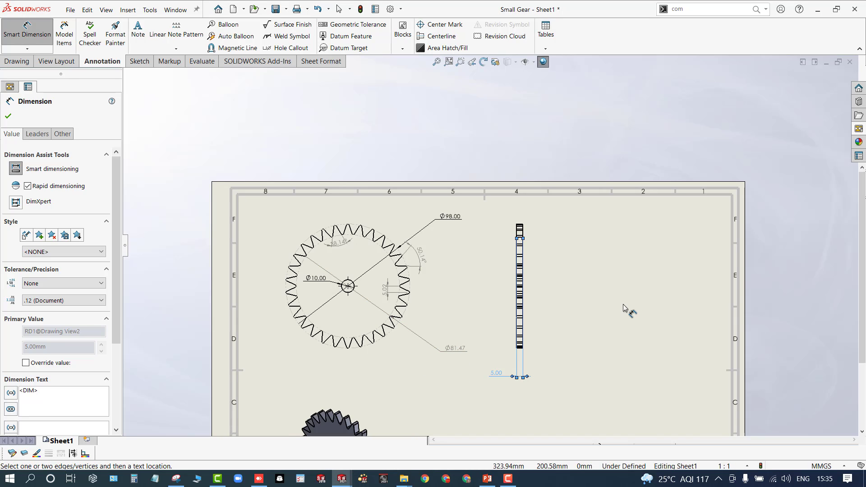
pyautogui.press('Escape')
# - Move the side view horizontally to the right end of the sheet, keeping it aligned with the front view
pyautogui.press('z')
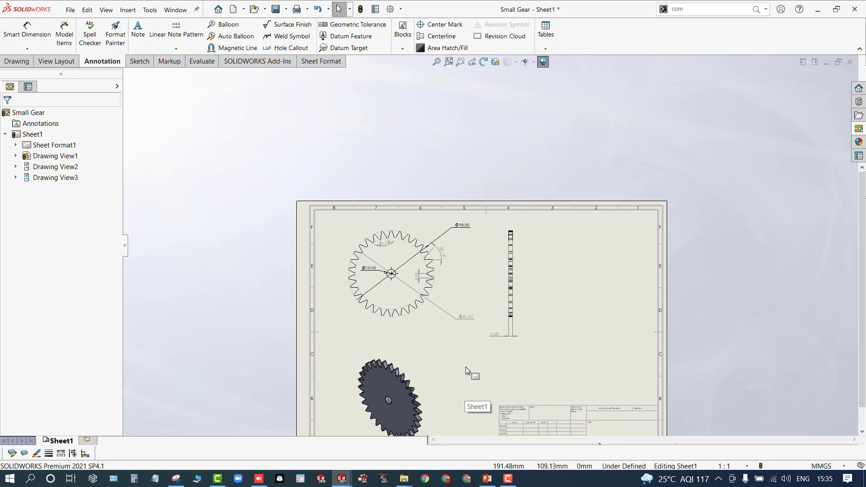
pyautogui.scroll(1, 466, 367)
pyautogui.click(556, 264)
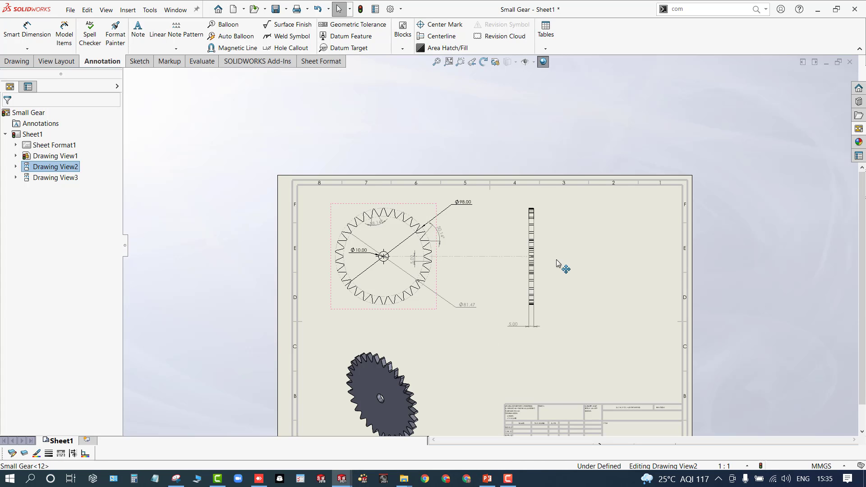
pyautogui.moveTo(556, 264); pyautogui.dragTo(671, 265)
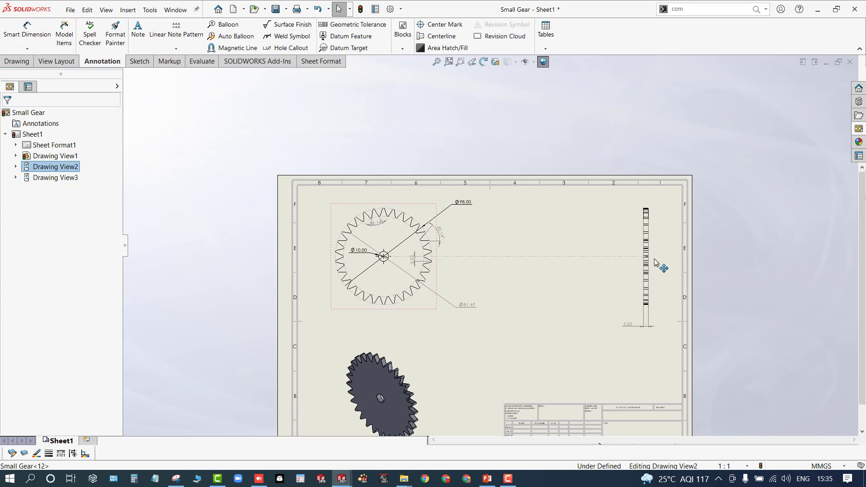
pyautogui.click(486, 353)
# - Create a 2:1 detail view from a circle about 19 mm in diameter around the front view's bottom teeth, placed between the two views
pyautogui.scroll(2, 396, 127)
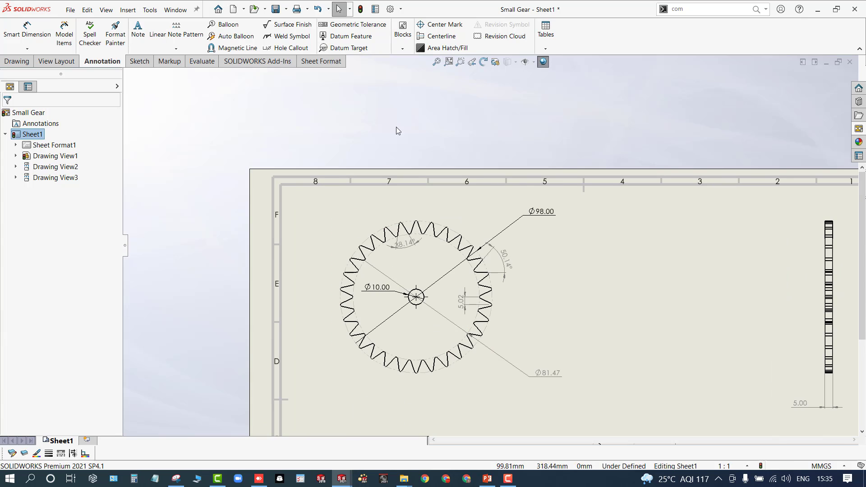
pyautogui.click(40, 63)
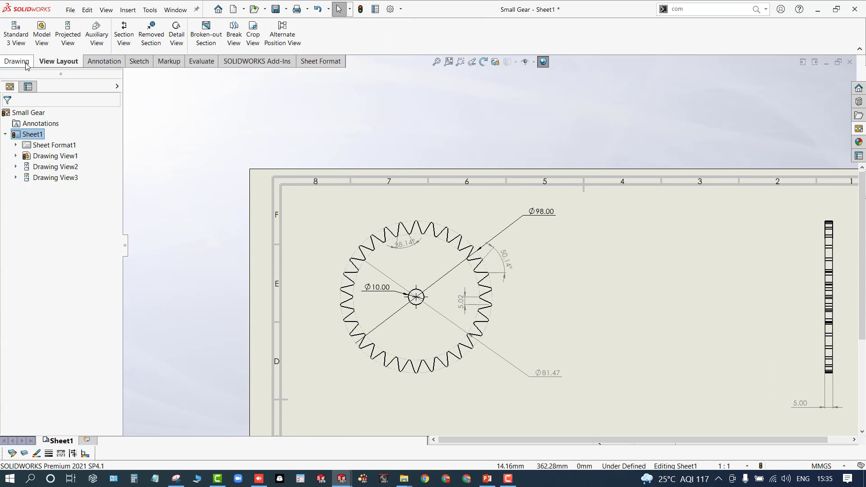
pyautogui.click(180, 34)
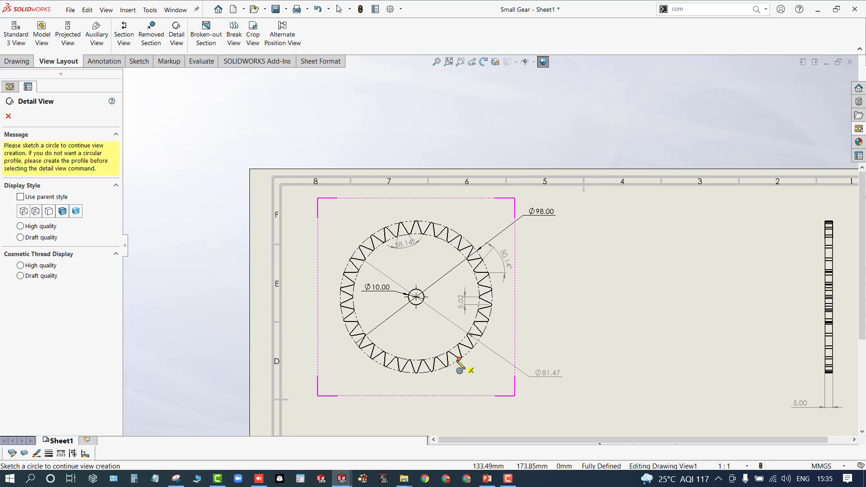
pyautogui.click(429, 363)
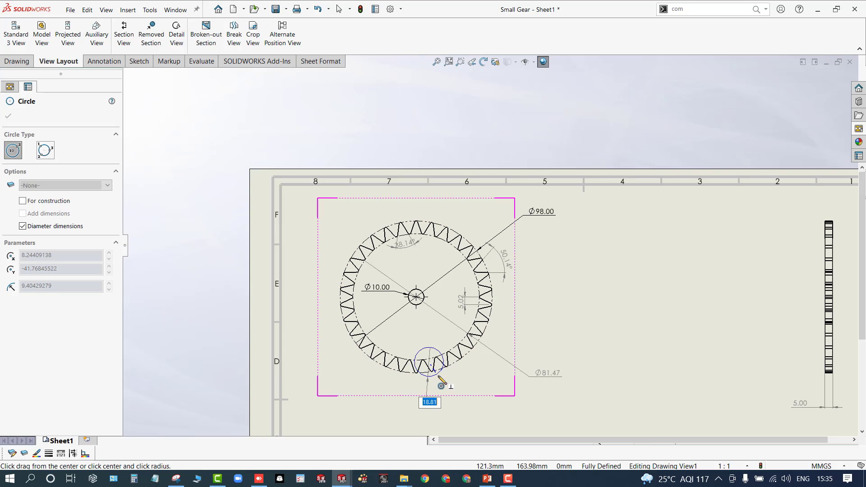
pyautogui.click(440, 374)
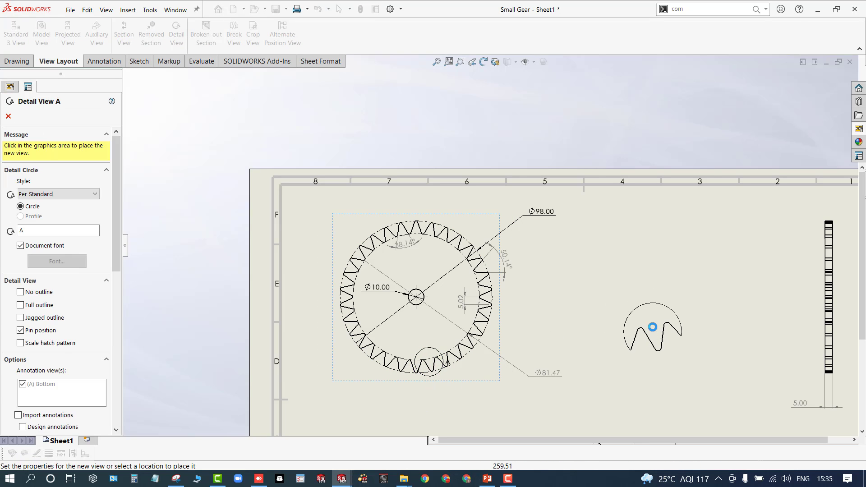
pyautogui.click(654, 327)
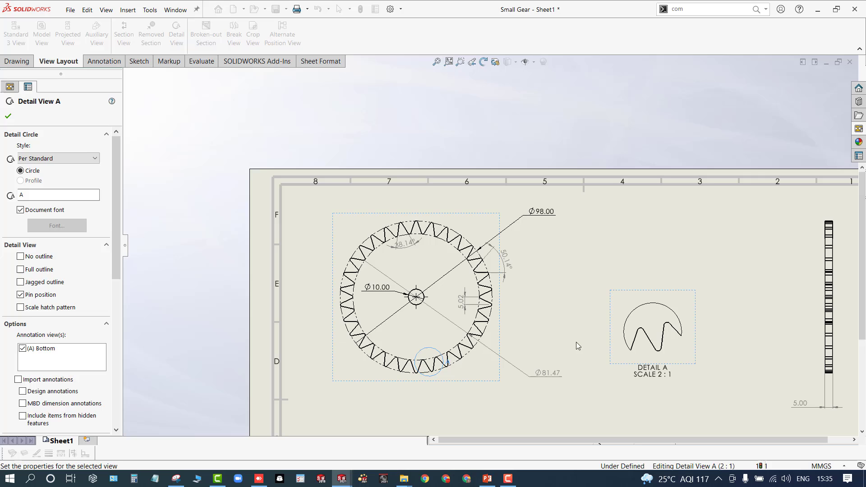
# - Enlarge the detail circle to take in more of the bottom teeth and shift Detail A slightly up and right
pyautogui.click(439, 373)
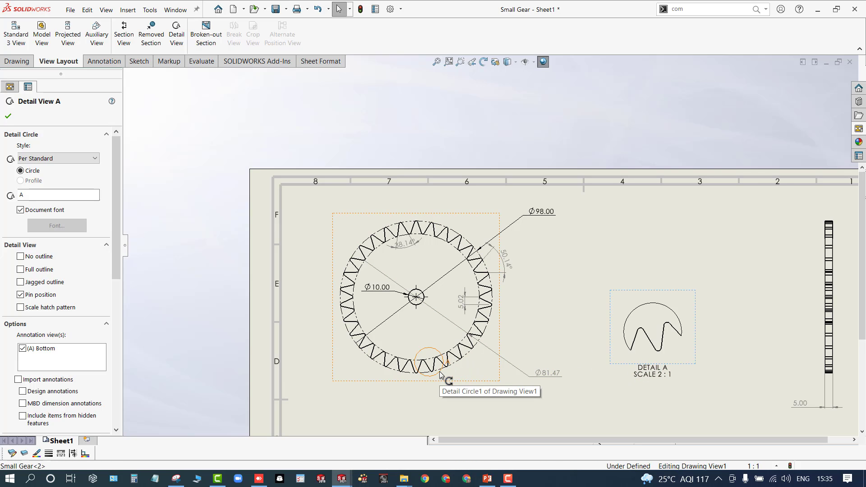
pyautogui.moveTo(440, 375); pyautogui.dragTo(451, 381)
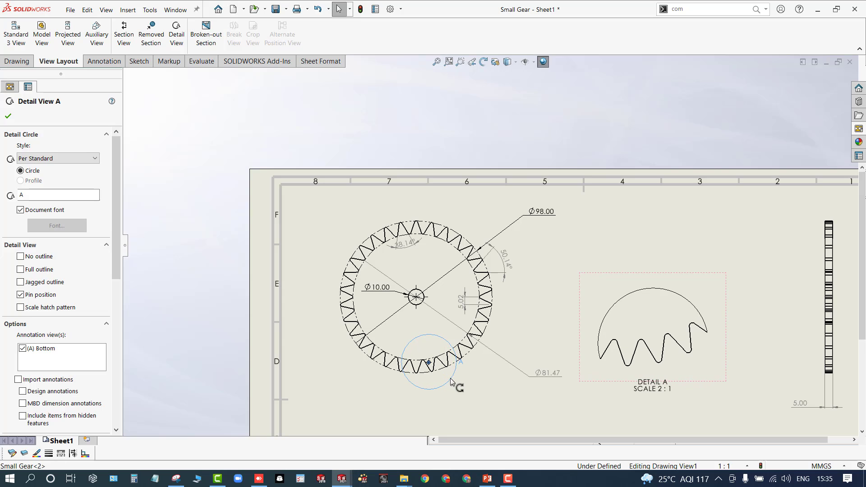
pyautogui.scroll(3, 541, 359)
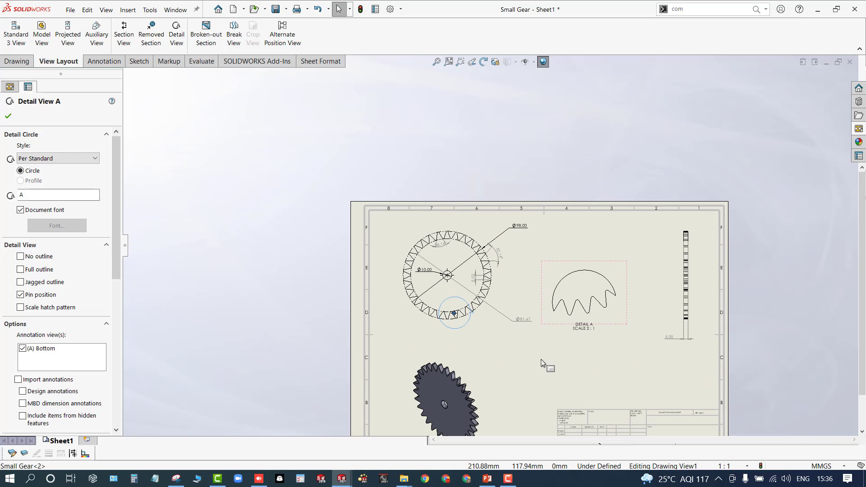
pyautogui.click(565, 352)
pyautogui.moveTo(562, 328)
pyautogui.mouseDown()
pyautogui.moveTo(568, 341)
pyautogui.moveTo(570, 324)
pyautogui.mouseUp()
pyautogui.click(564, 359)
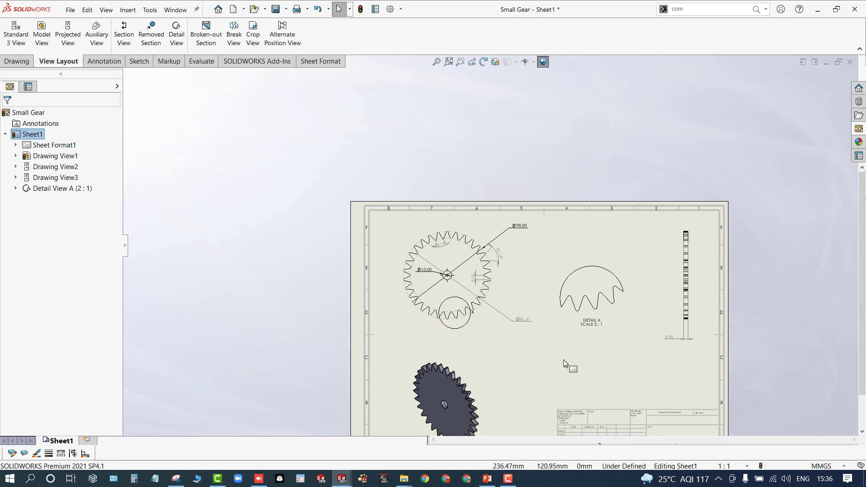
# - Dimension the radius of the rounded root between two teeth in Detail A, placing the text just above the arc
pyautogui.scroll(-5, 610, 333)
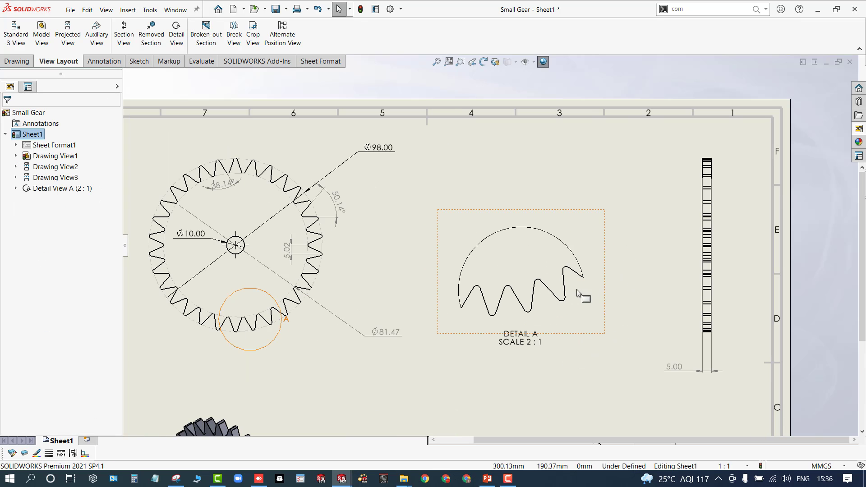
pyautogui.scroll(-1, 489, 352)
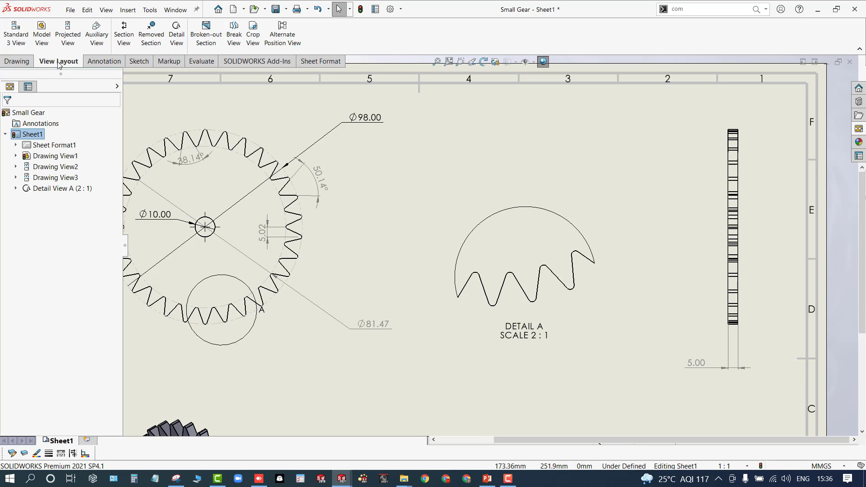
pyautogui.click(102, 61)
pyautogui.click(28, 31)
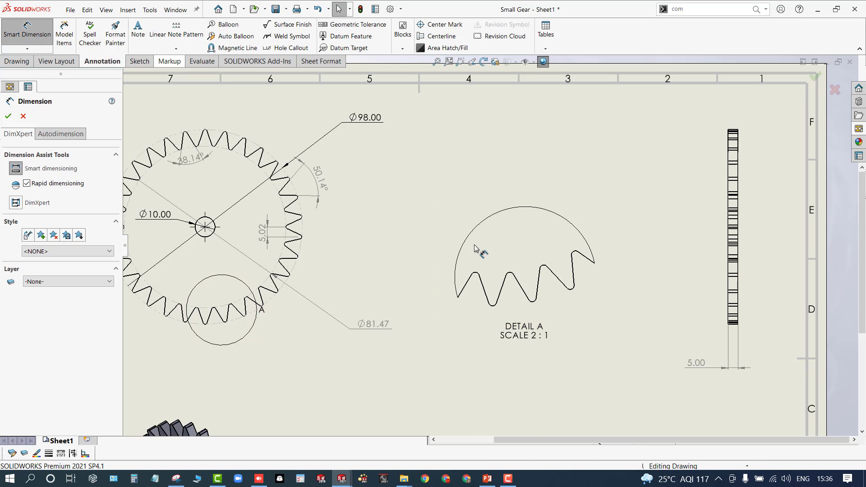
pyautogui.scroll(-6, 474, 247)
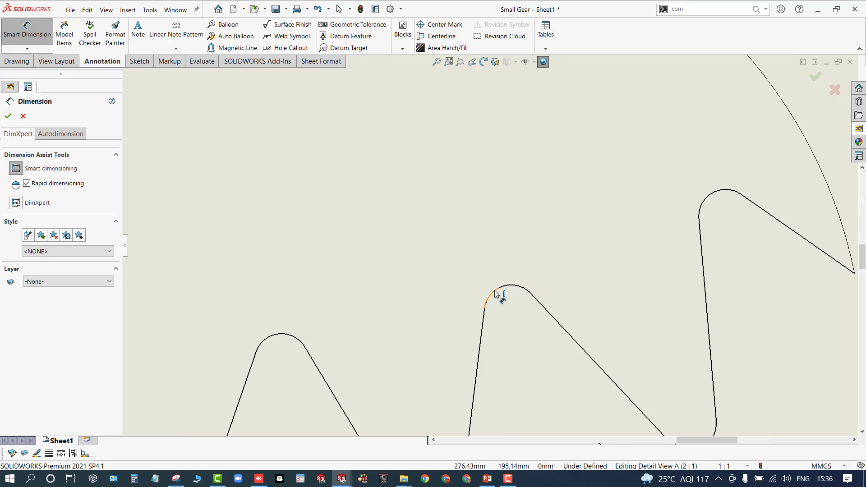
pyautogui.click(496, 293)
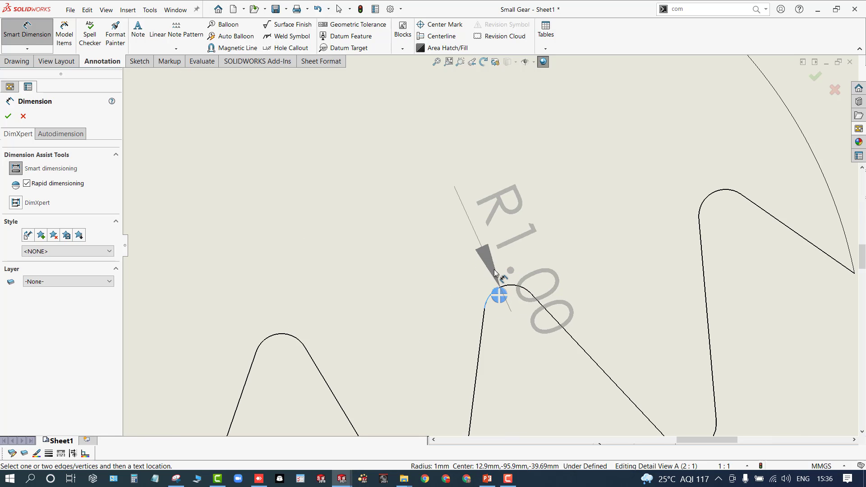
pyautogui.click(478, 248)
pyautogui.scroll(3, 487, 244)
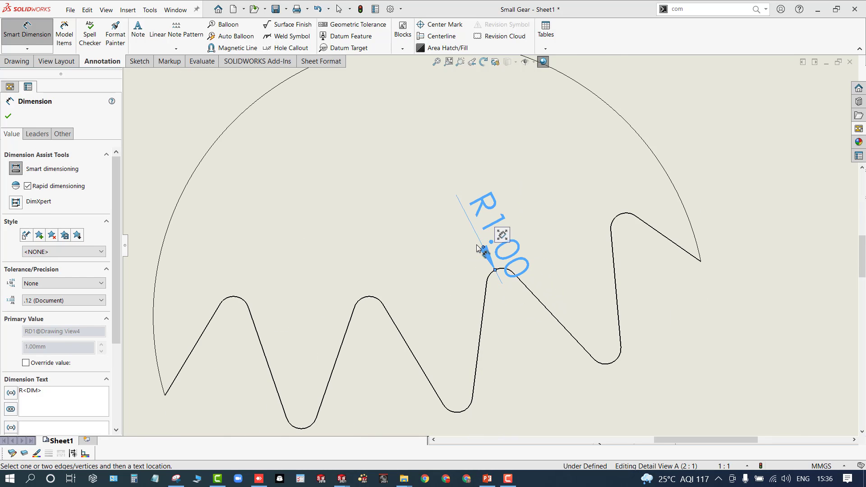
# - Dimension the radius of the rounded tip of the rightmost full tooth in Detail A, placing the text outside below the arc
pyautogui.click(619, 363)
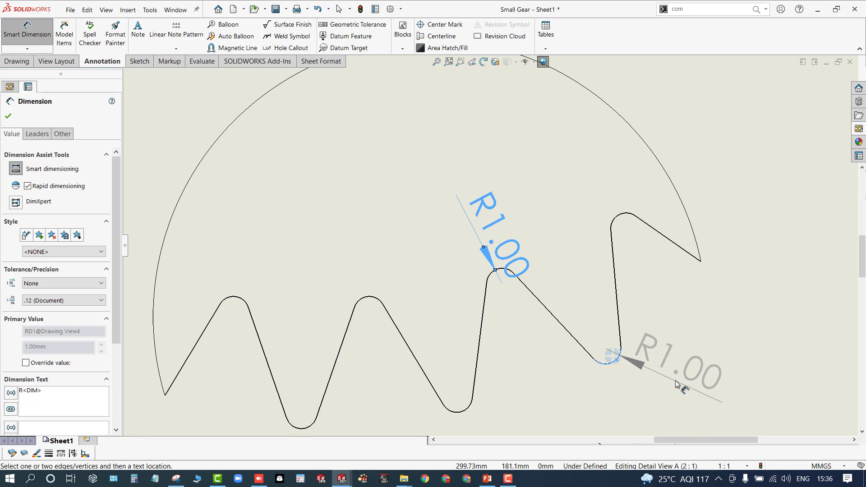
pyautogui.click(676, 383)
pyautogui.scroll(5, 676, 383)
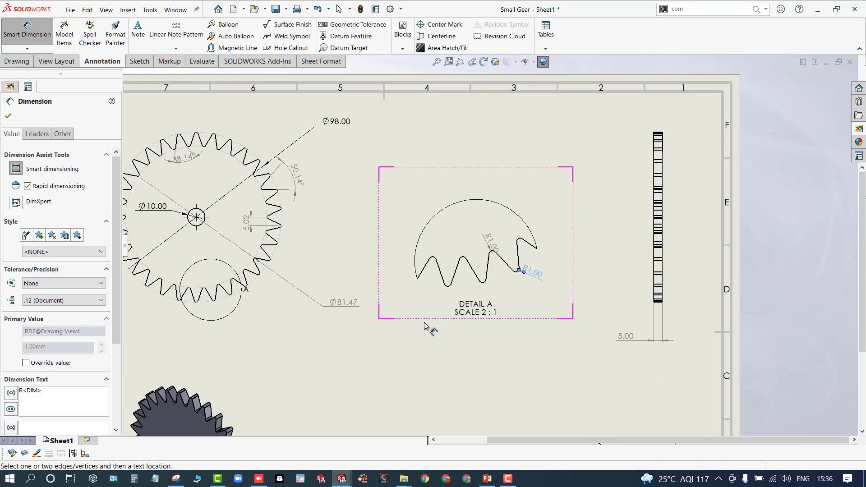
# - Dimension the spacing between the two neighbouring lower tooth tips in Detail A, placing the text above the teeth
pyautogui.scroll(-5, 452, 276)
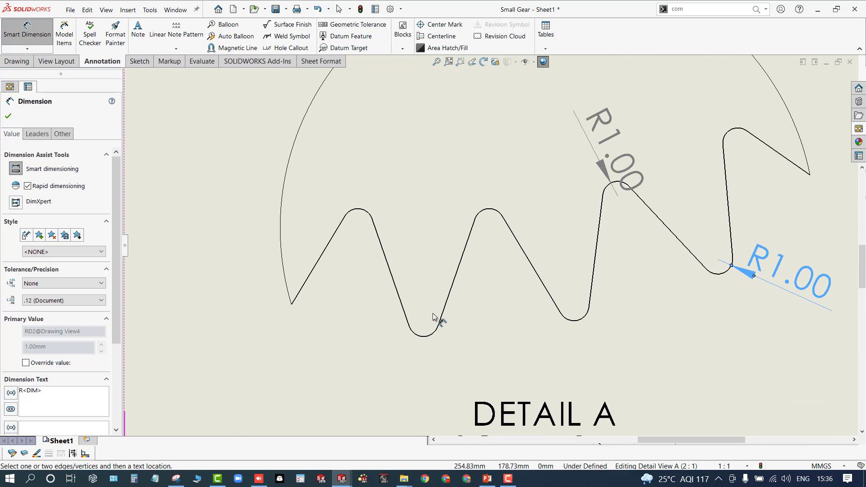
pyautogui.click(424, 335)
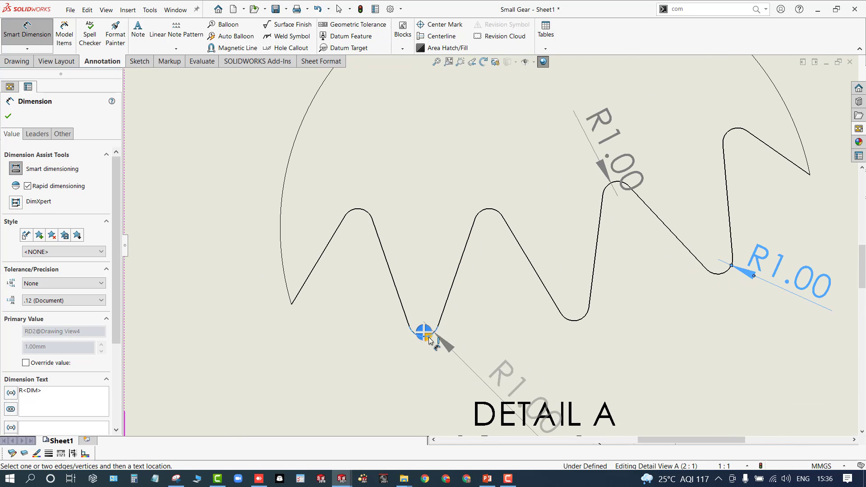
pyautogui.click(572, 322)
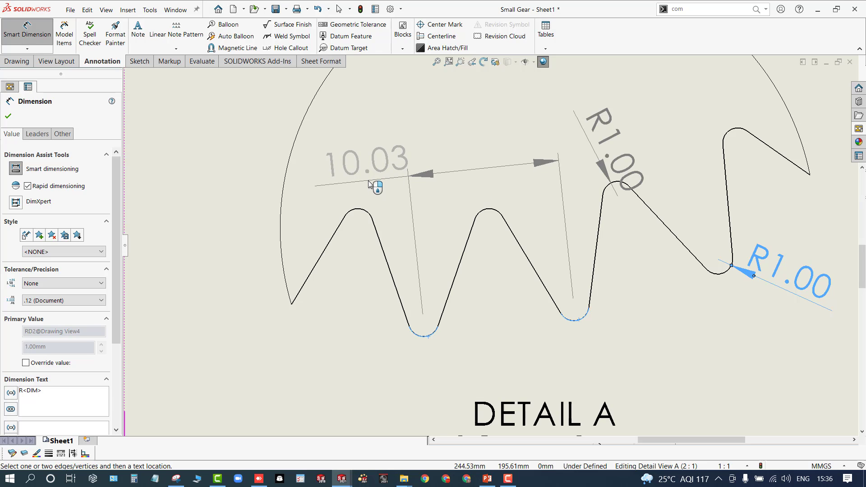
pyautogui.click(370, 184)
pyautogui.scroll(3, 482, 234)
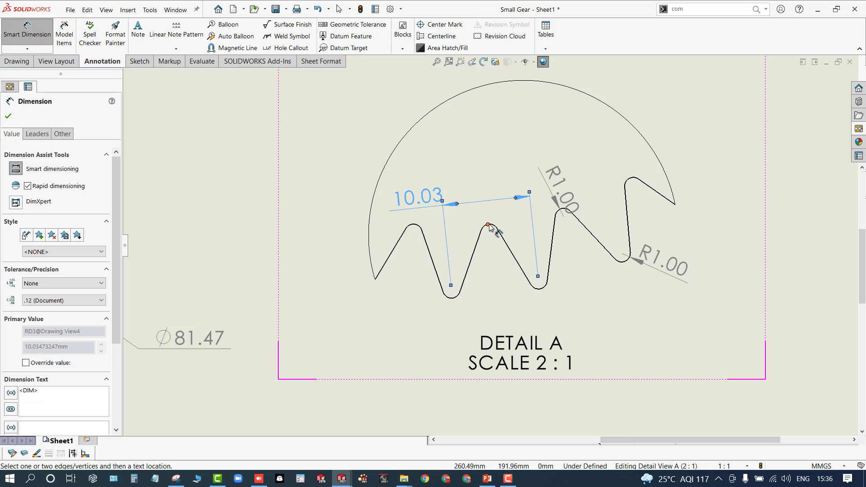
# - Dimension the spacing between two neighbouring tooth roots in Detail A, placing the text below the teeth, above the view label
pyautogui.click(493, 227)
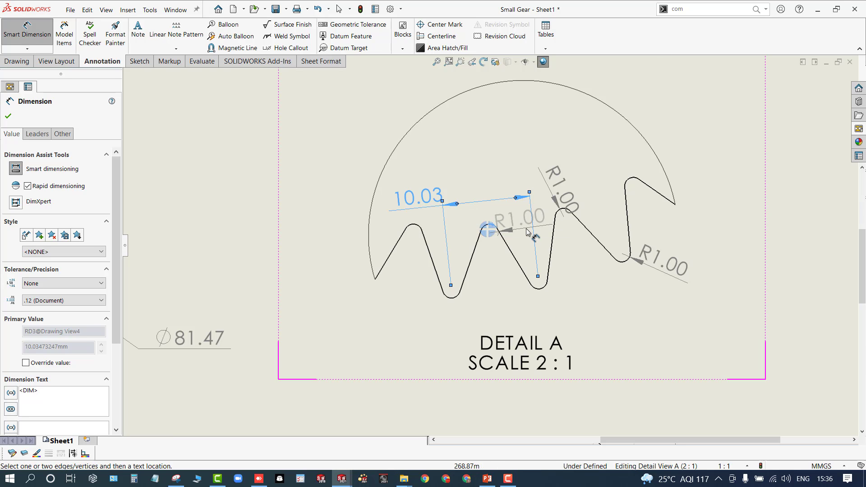
pyautogui.click(559, 215)
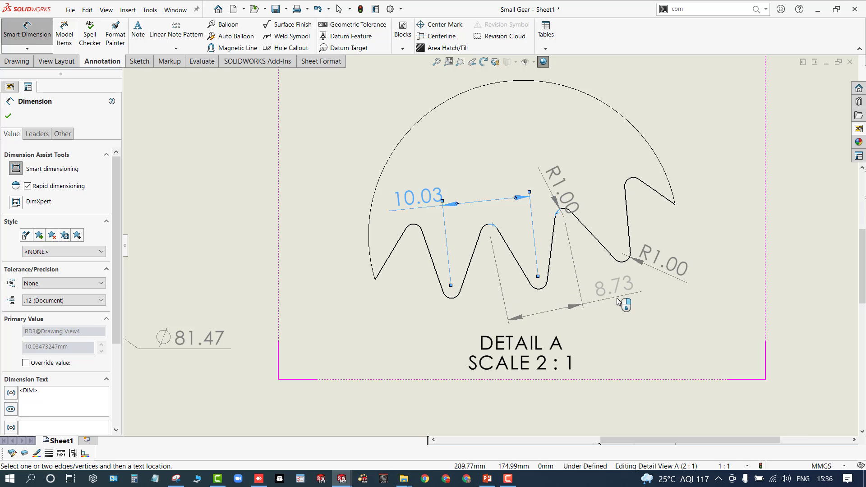
pyautogui.click(608, 310)
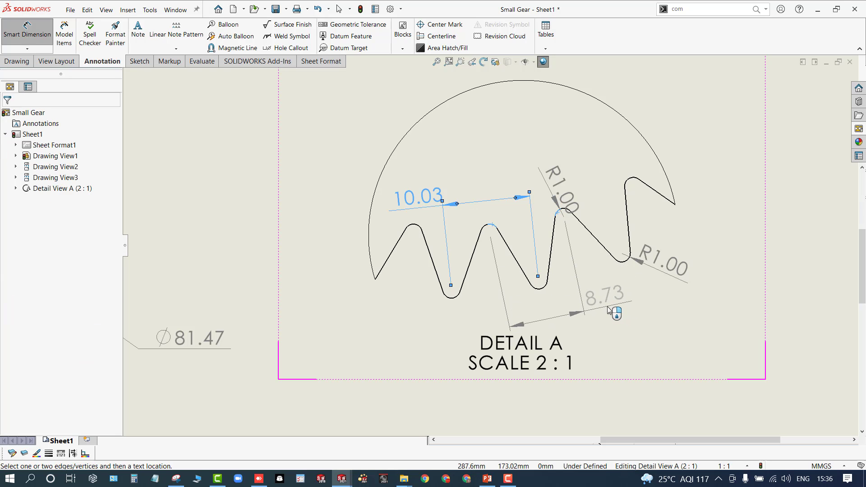
pyautogui.scroll(3, 632, 337)
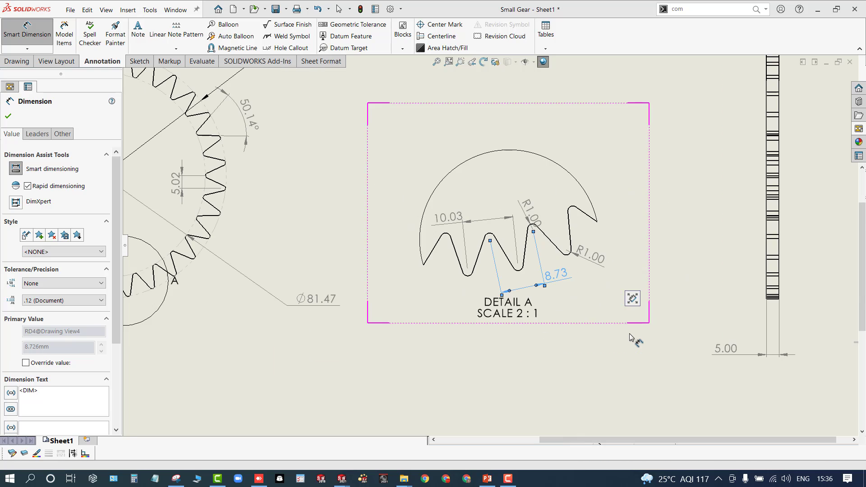
pyautogui.click(543, 347)
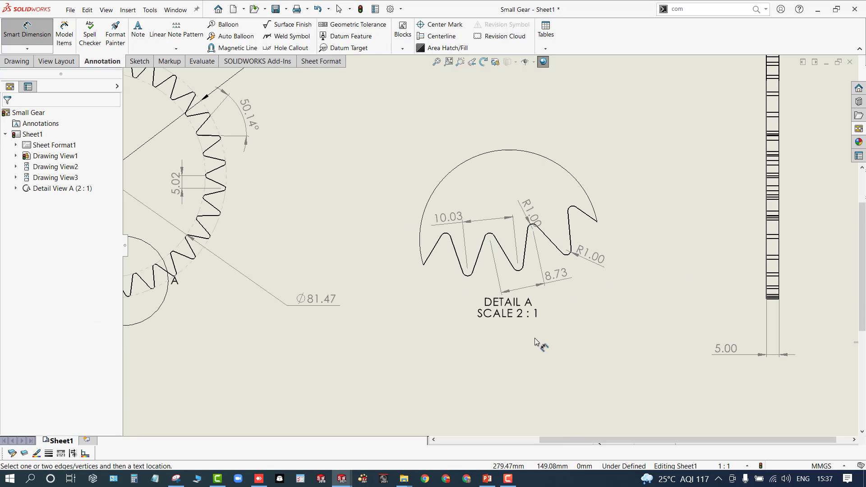
# - Delete the tip-to-tip spacing dimension above the teeth in Detail A
pyautogui.rightClick(446, 220)
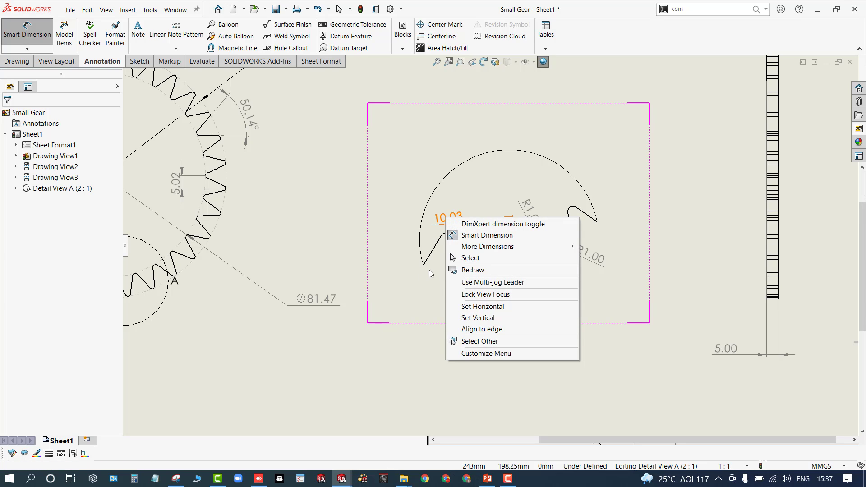
pyautogui.click(393, 178)
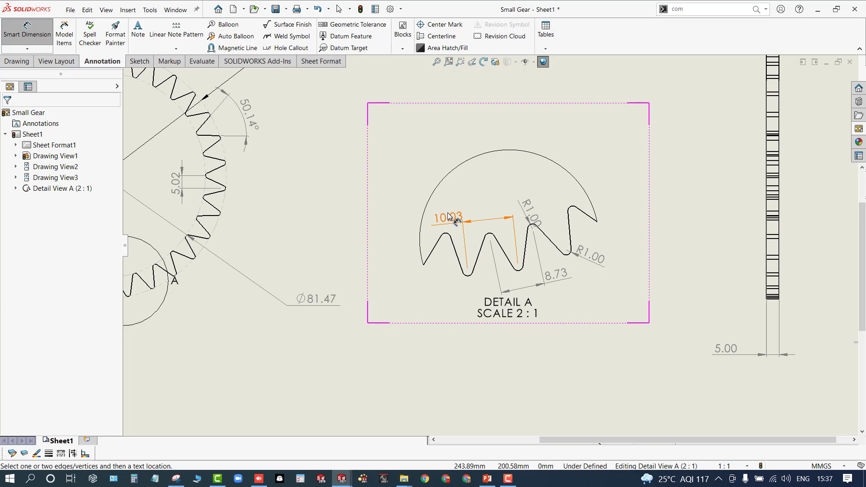
pyautogui.click(448, 217)
pyautogui.press('Delete')
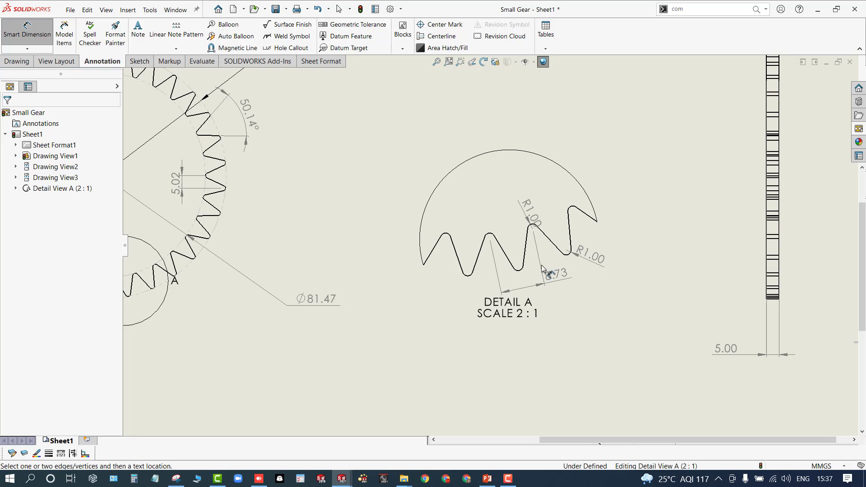
# - Move the root radius dimension text in Detail A up and right, to the upper edge of the detail outline
pyautogui.click(529, 207)
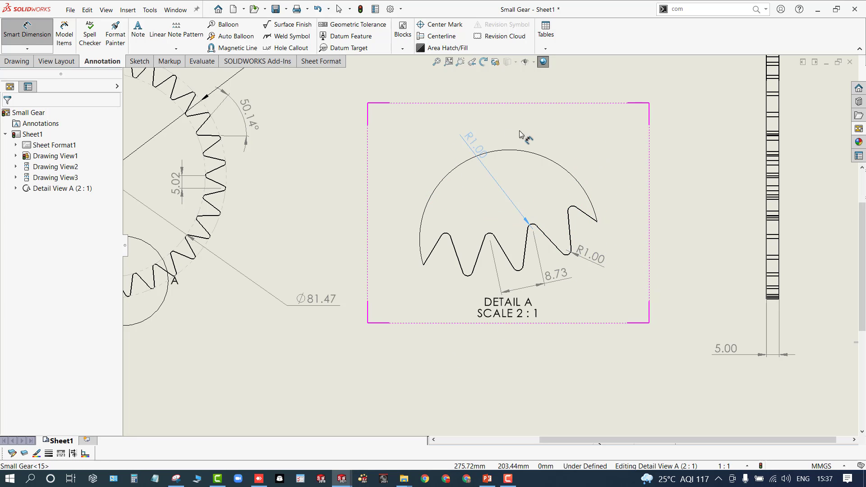
pyautogui.click(567, 146)
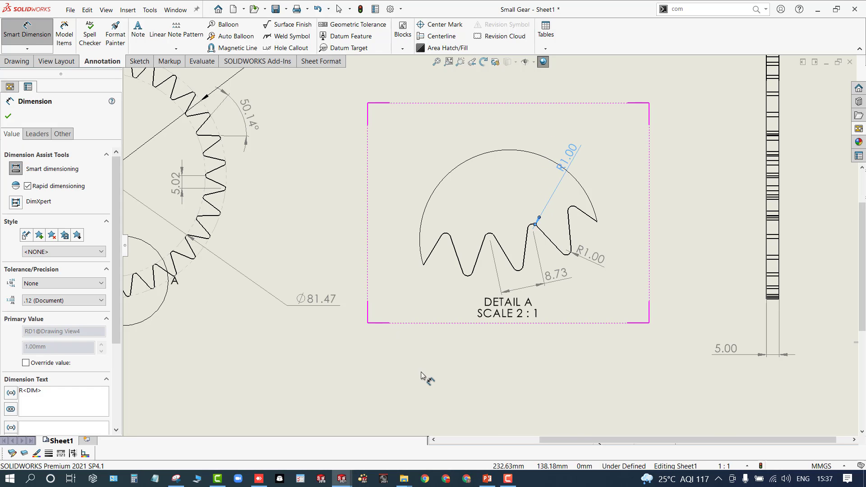
pyautogui.click(425, 378)
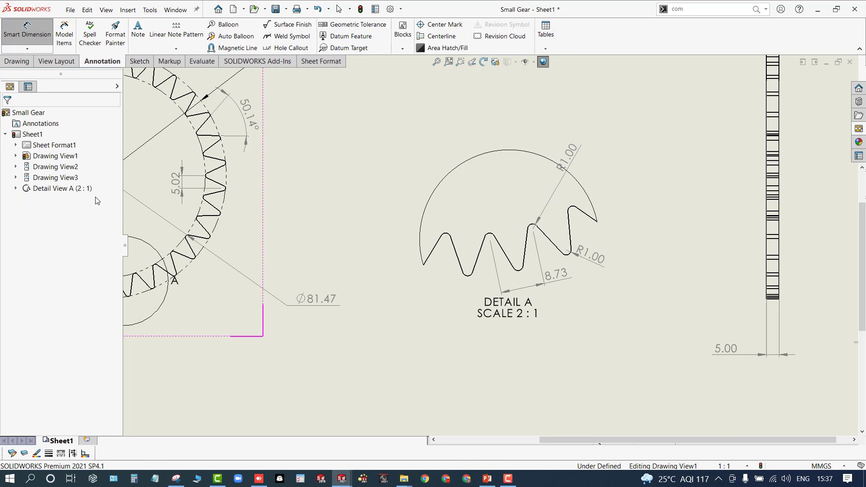
# - Open the sketch of Detail View A's detail circle for editing
pyautogui.click(16, 189)
pyautogui.click(38, 200)
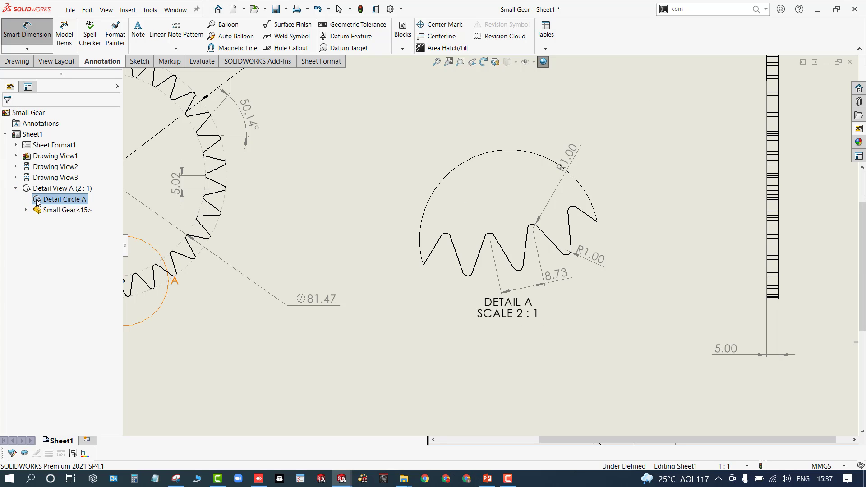
pyautogui.click(26, 211)
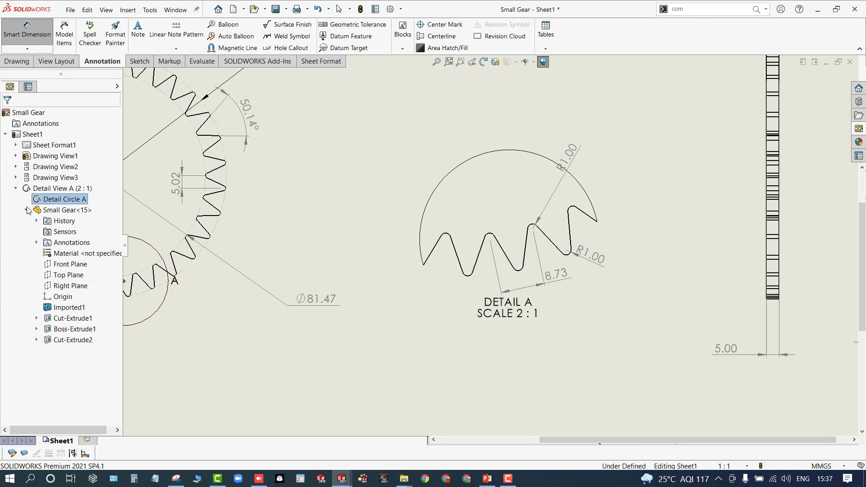
pyautogui.rightClick(466, 228)
pyautogui.click(456, 207)
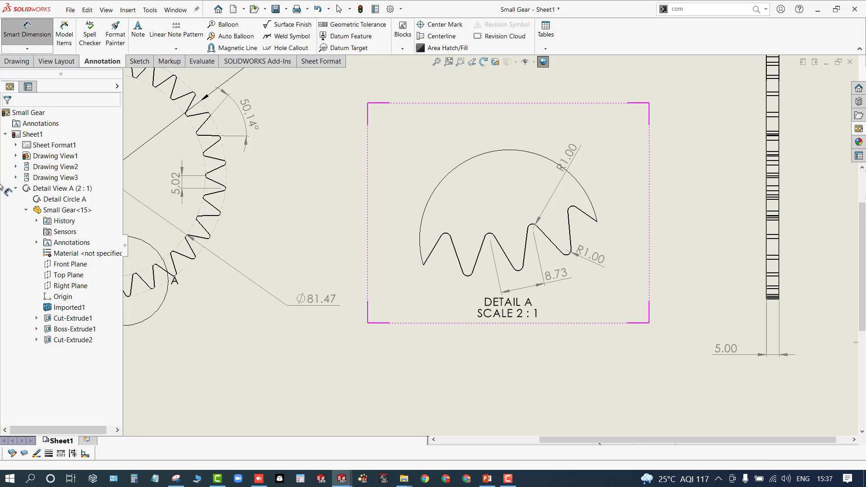
pyautogui.click(67, 199)
pyautogui.rightClick(66, 200)
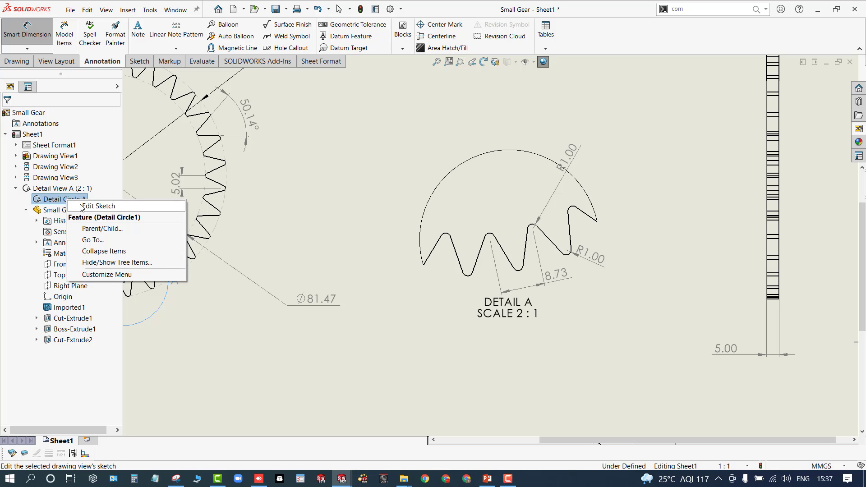
pyautogui.click(80, 205)
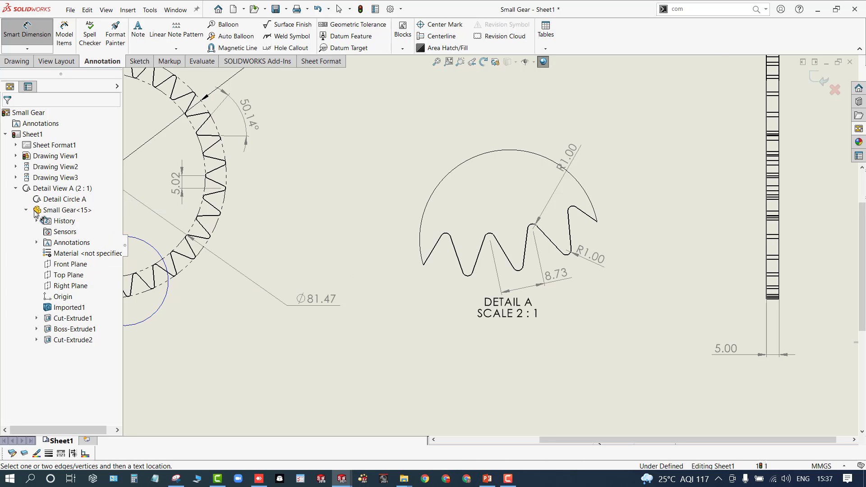
pyautogui.click(69, 188)
pyautogui.rightClick(69, 190)
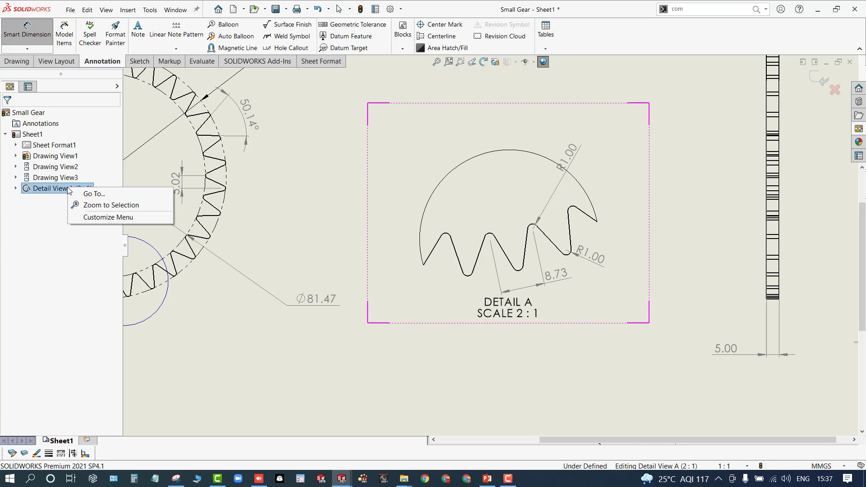
pyautogui.click(15, 190)
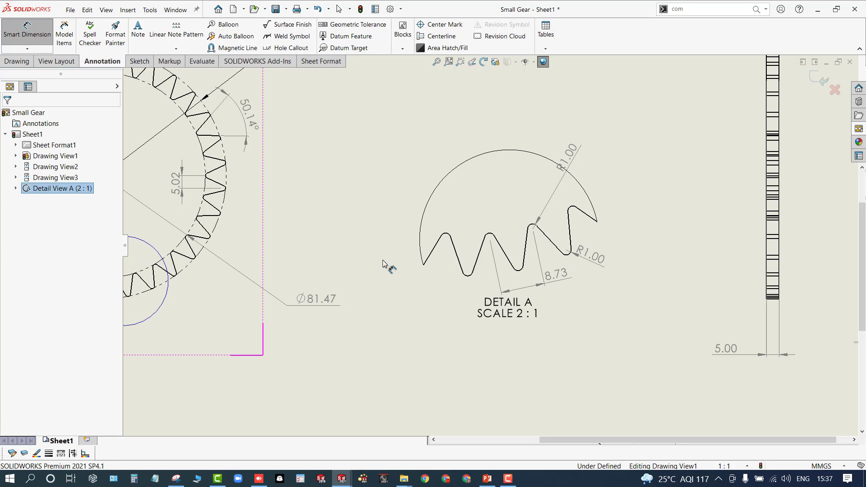
pyautogui.click(426, 209)
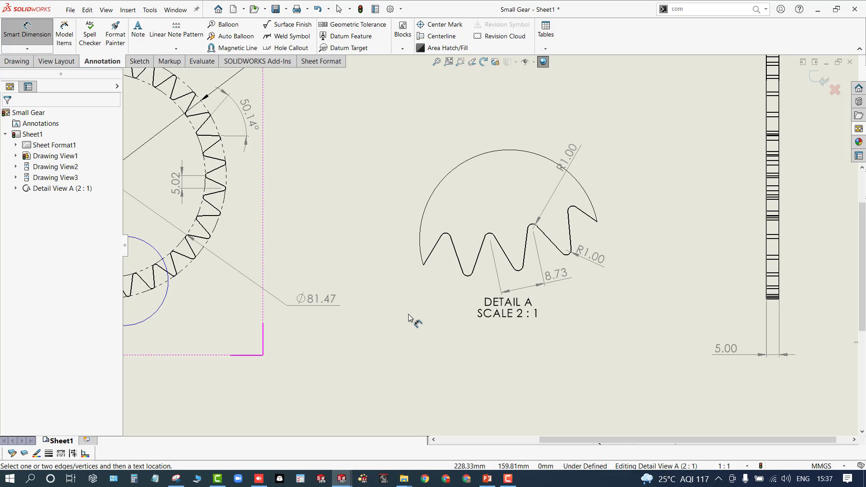
pyautogui.scroll(2, 320, 306)
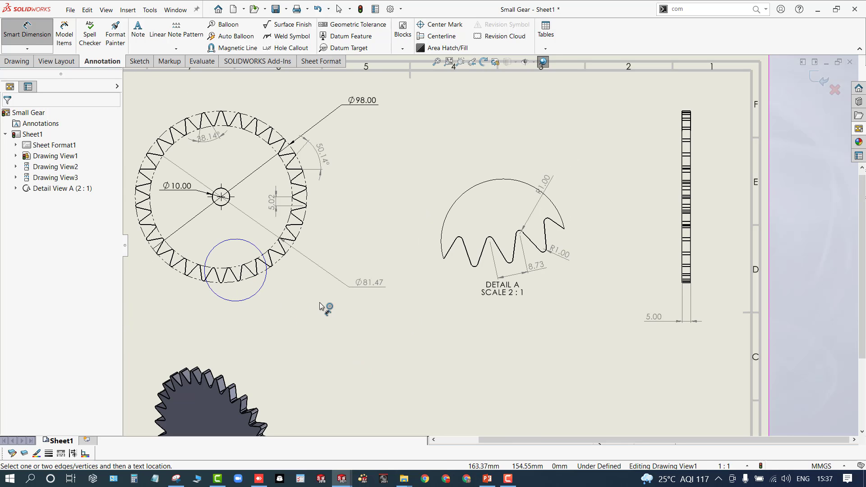
pyautogui.click(265, 284)
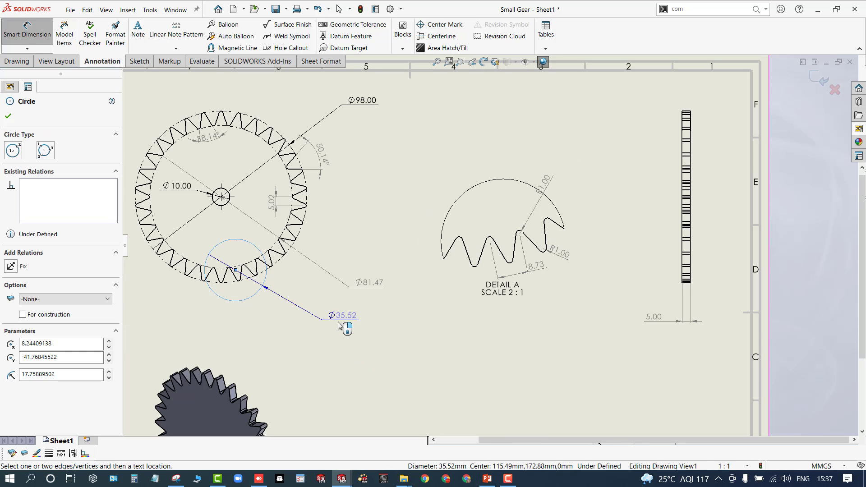
pyautogui.press('Escape')
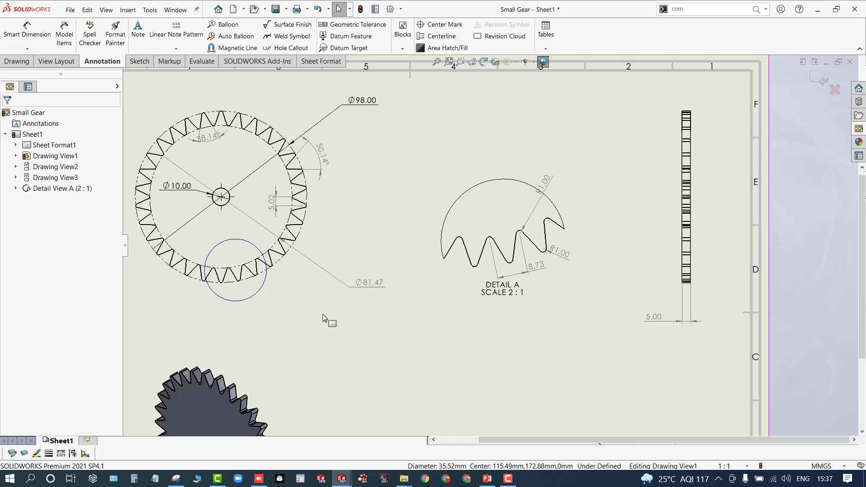
pyautogui.click(258, 296)
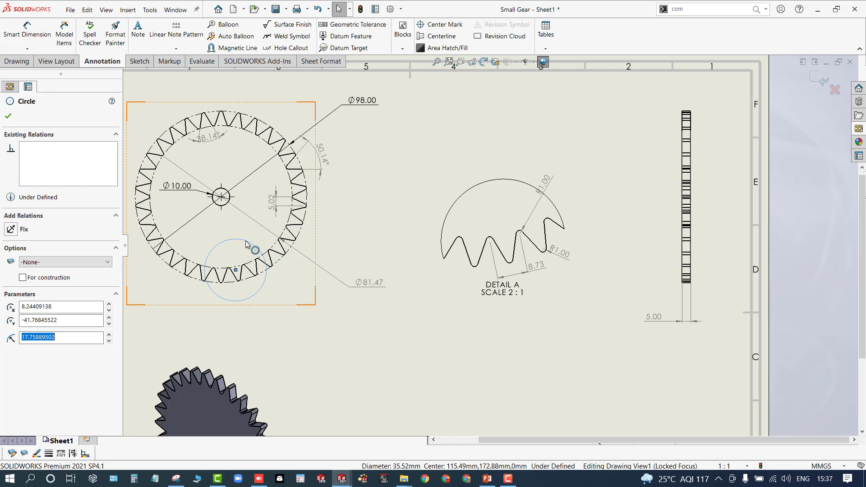
pyautogui.press('Escape')
pyautogui.doubleClick(389, 336)
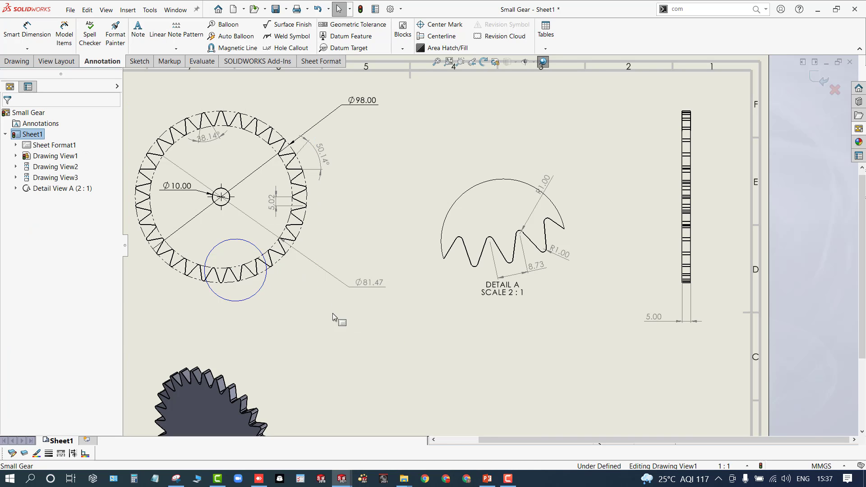
pyautogui.click(57, 188)
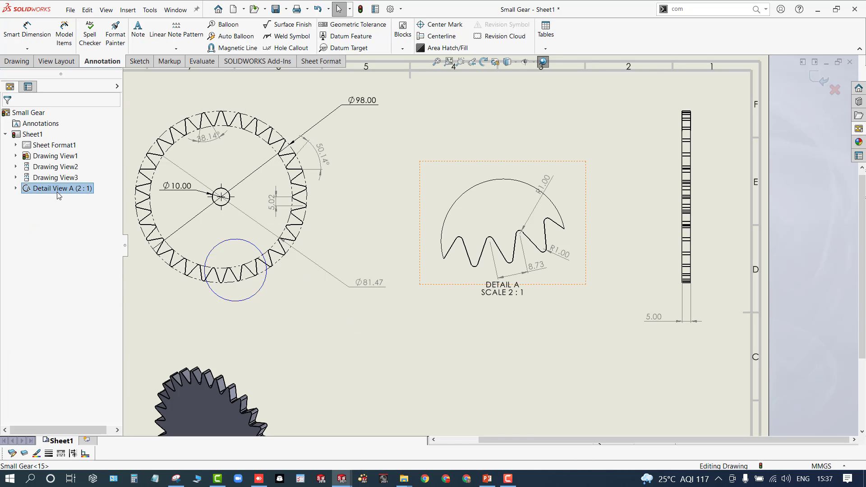
pyautogui.click(251, 297)
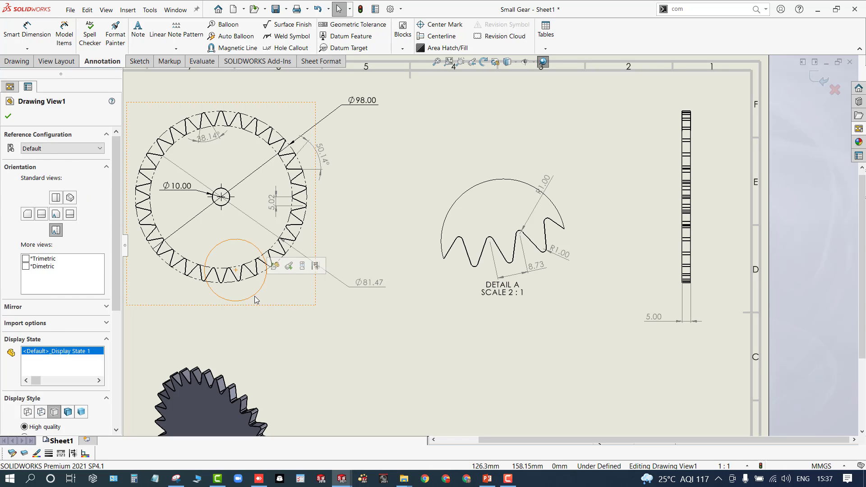
pyautogui.click(256, 298)
pyautogui.click(252, 292)
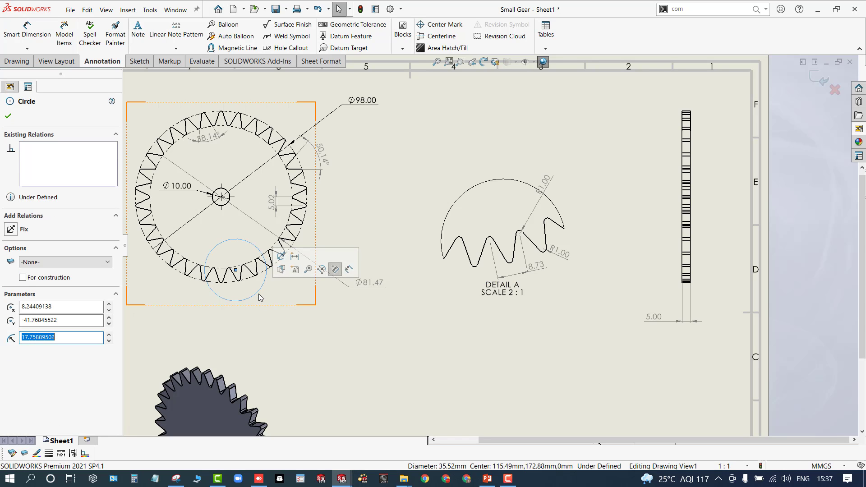
pyautogui.click(284, 338)
# - Shrink the detail circle around the gear's lower teeth to a diameter of about 26.2 mm and exit the sketch to update Detail A
pyautogui.scroll(-5, 251, 270)
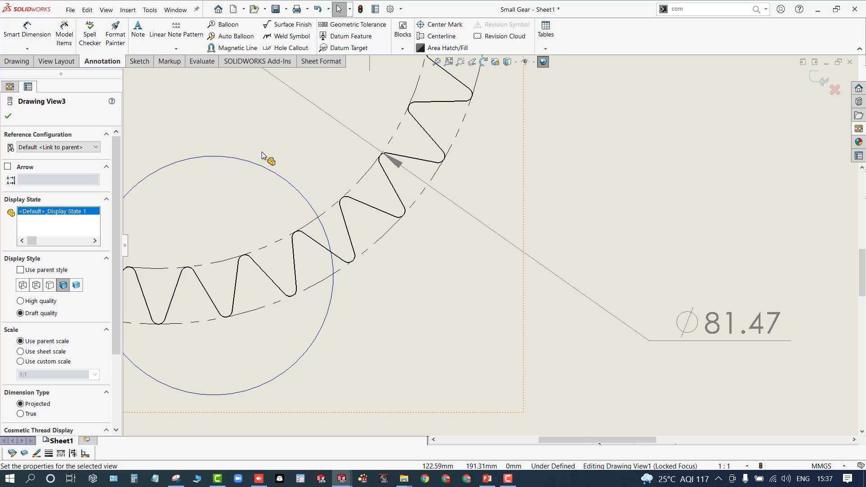
pyautogui.click(269, 174)
pyautogui.scroll(2, 267, 172)
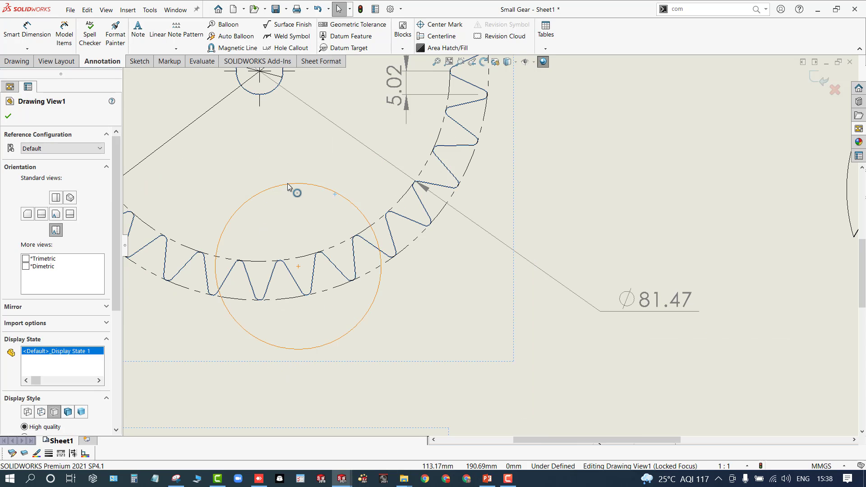
pyautogui.moveTo(288, 184); pyautogui.dragTo(290, 206)
pyautogui.scroll(3, 514, 297)
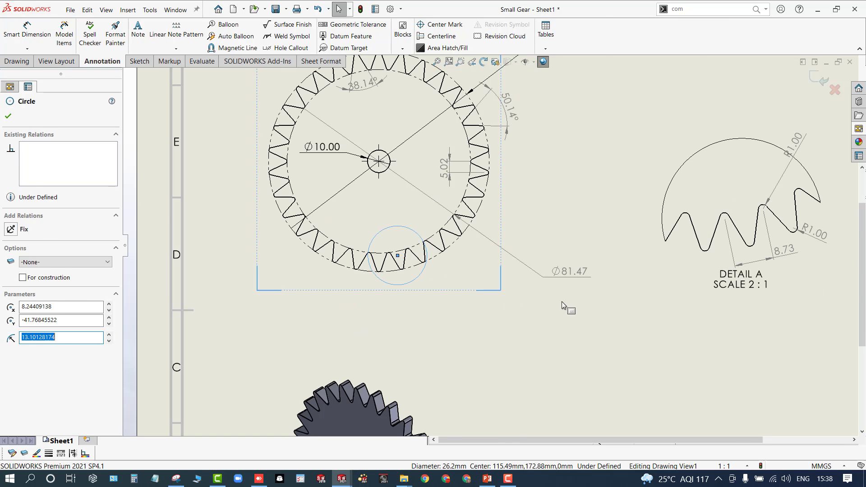
pyautogui.click(648, 345)
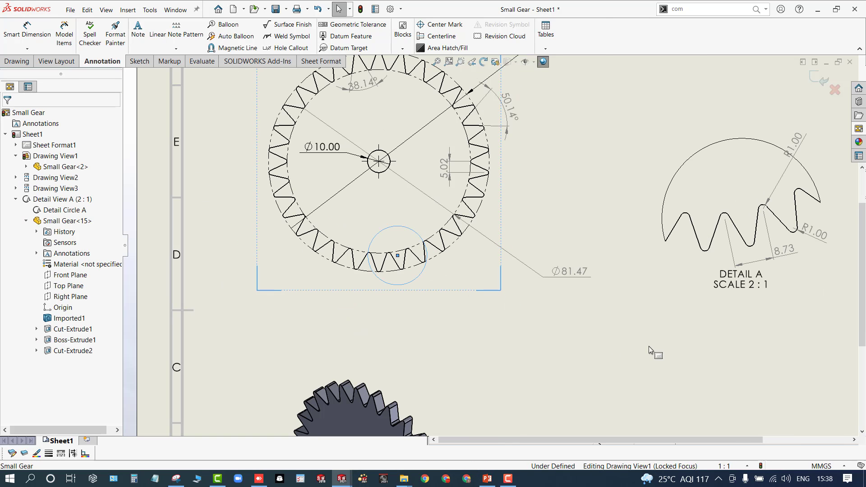
pyautogui.click(649, 227)
pyautogui.scroll(3, 647, 219)
pyautogui.click(580, 329)
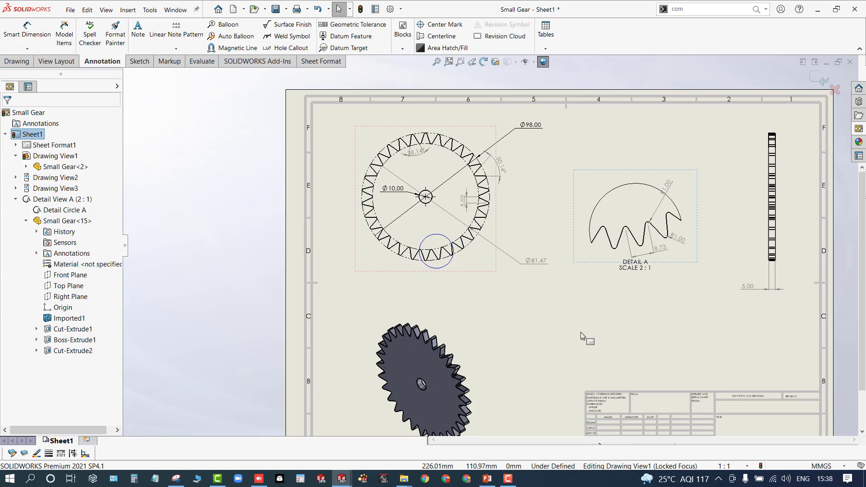
pyautogui.doubleClick(585, 331)
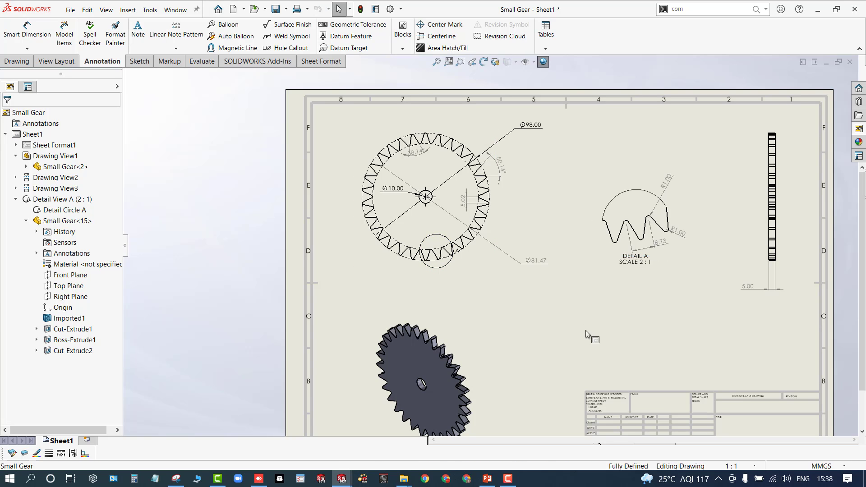
# - Move the Detail A view label further down, clear of the tooth spacing dimension
pyautogui.moveTo(636, 265); pyautogui.dragTo(635, 279)
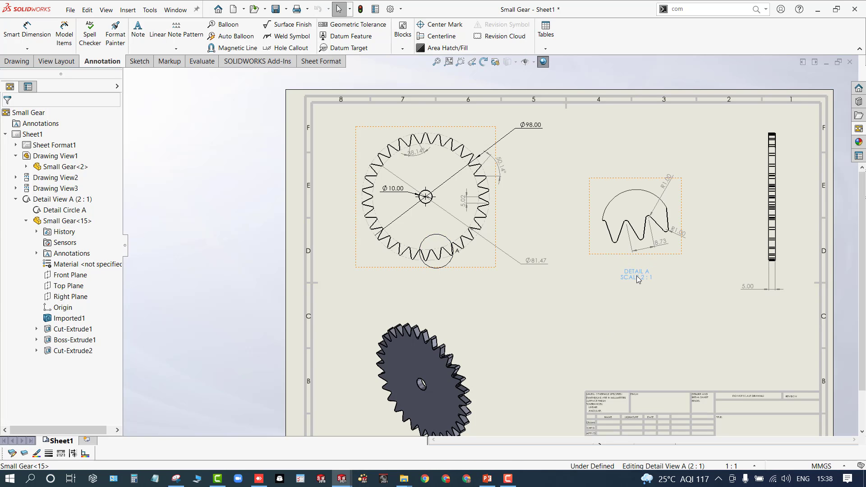
pyautogui.click(548, 332)
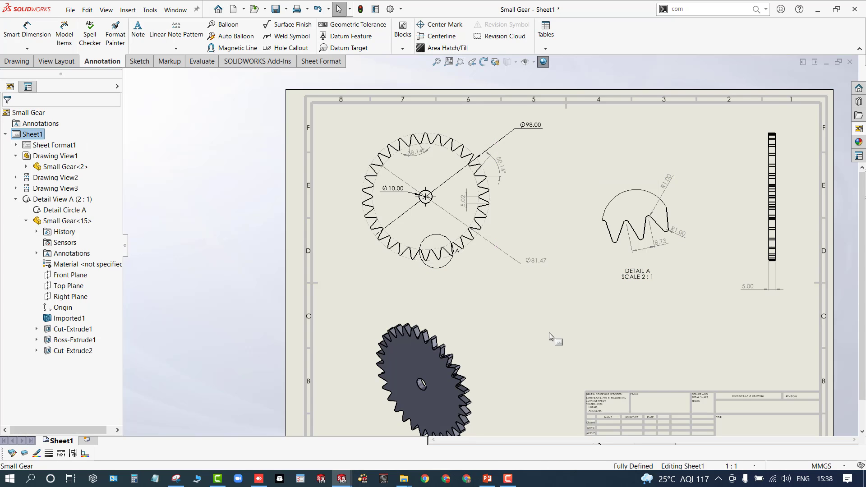
pyautogui.press('f')
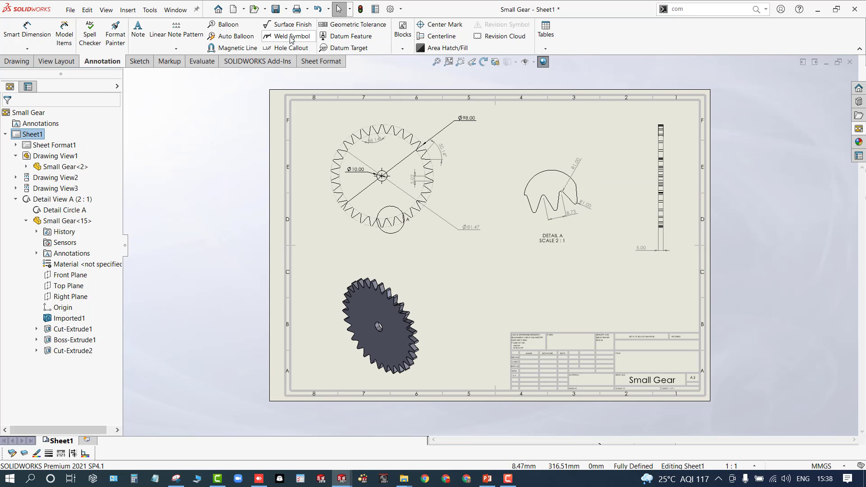
# - Save the drawing as Small Gear in the SOLIDWORKS Drawing format, in the same folder as the Handle drawing
pyautogui.click(276, 11)
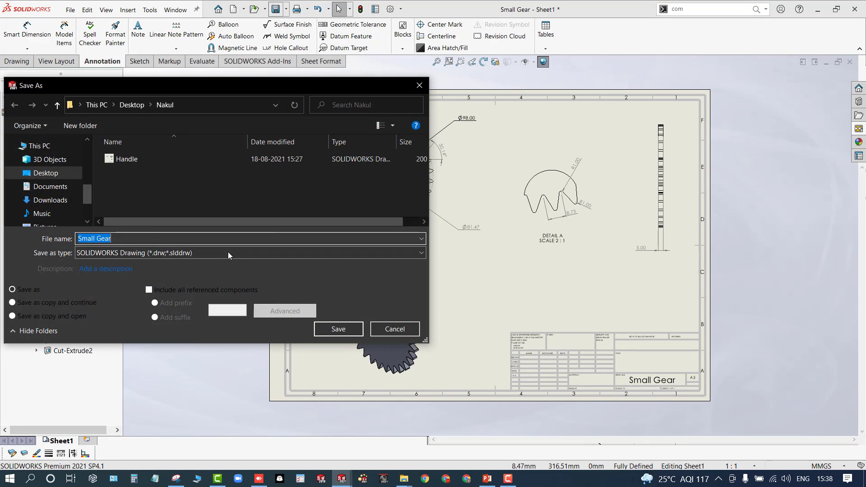
pyautogui.click(338, 328)
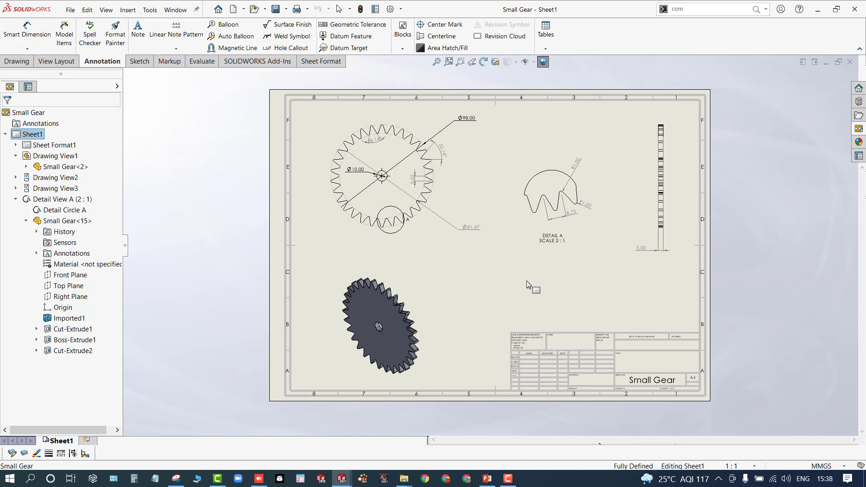
pyautogui.press('f')
pyautogui.press('z')
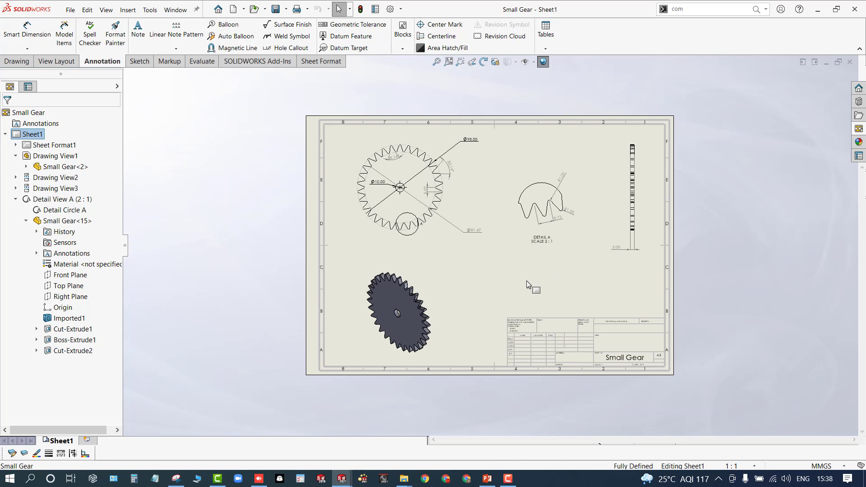